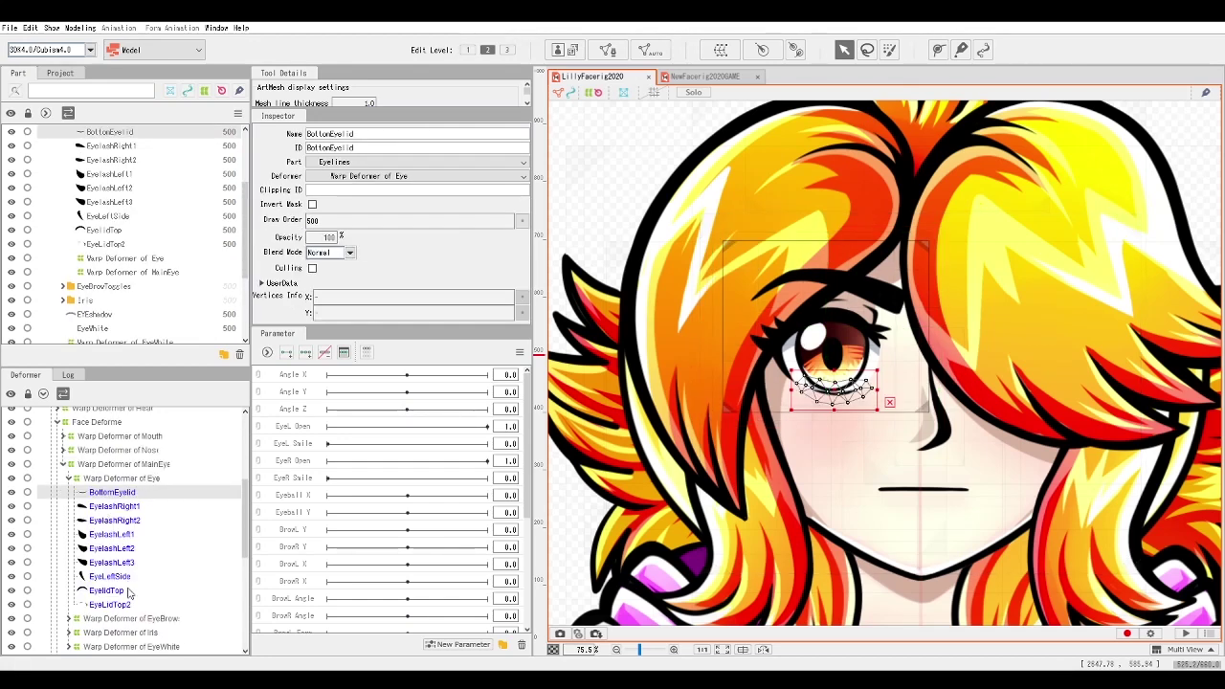
Try shifting the iris warp deformer sideways to test how the iris overlaps the edge of the eye.
scroll(119, 586, "down", 1)
left_click(96, 584)
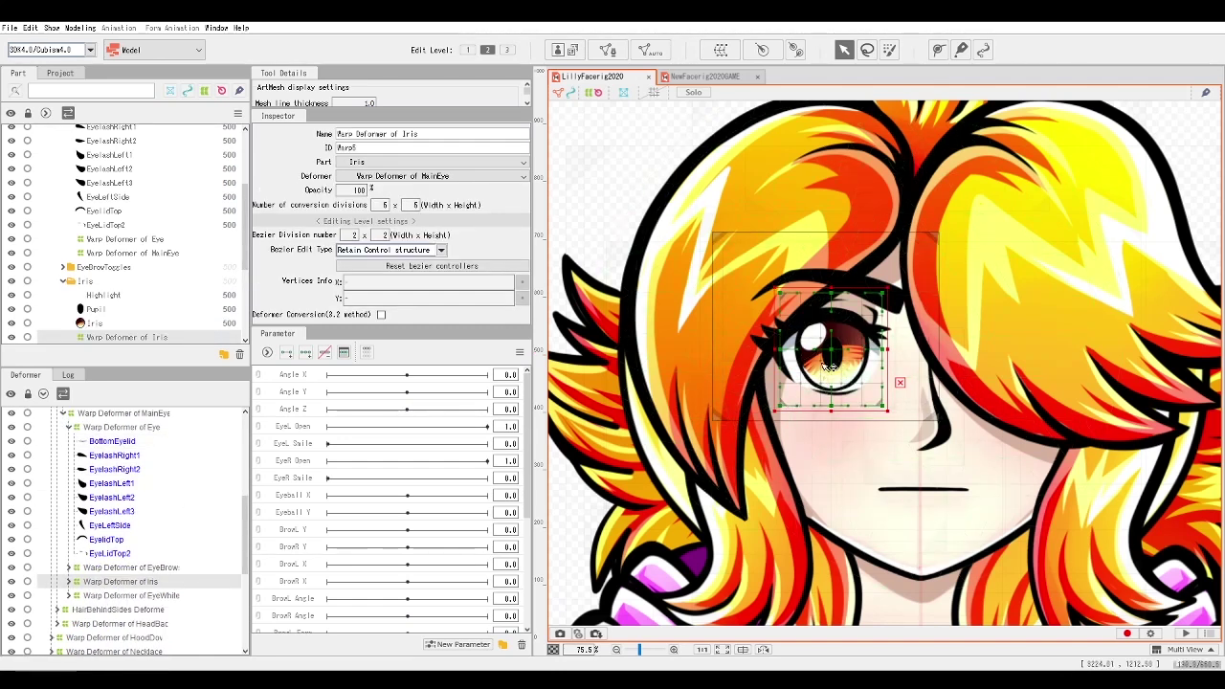
mouse_move(833, 353)
left_mouse_down()
mouse_move(820, 346)
mouse_move(856, 351)
mouse_move(807, 364)
mouse_move(866, 387)
mouse_move(833, 287)
mouse_move(794, 354)
mouse_move(881, 369)
mouse_move(851, 287)
mouse_move(795, 330)
mouse_move(823, 373)
mouse_move(837, 356)
mouse_move(815, 349)
left_mouse_up()
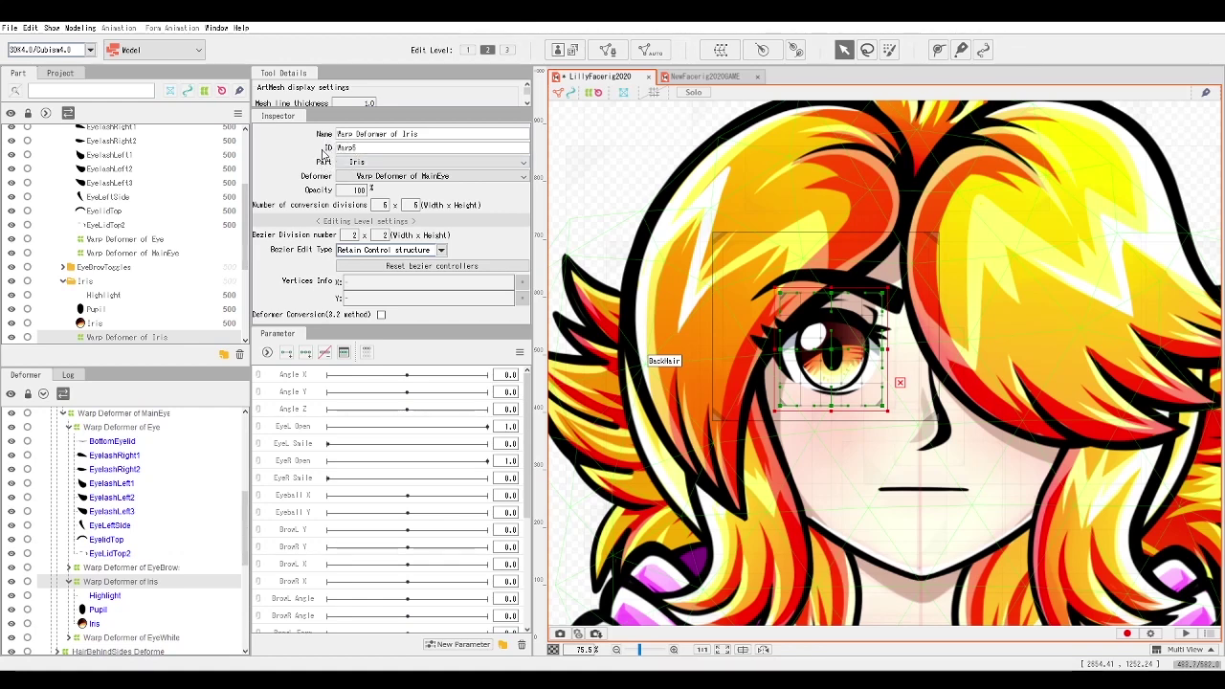
Copy the ID of the EyeWhite mesh from its properties.
left_click(105, 595)
key("Down")
key("Down")
key("Down")
key("Down")
key("Down")
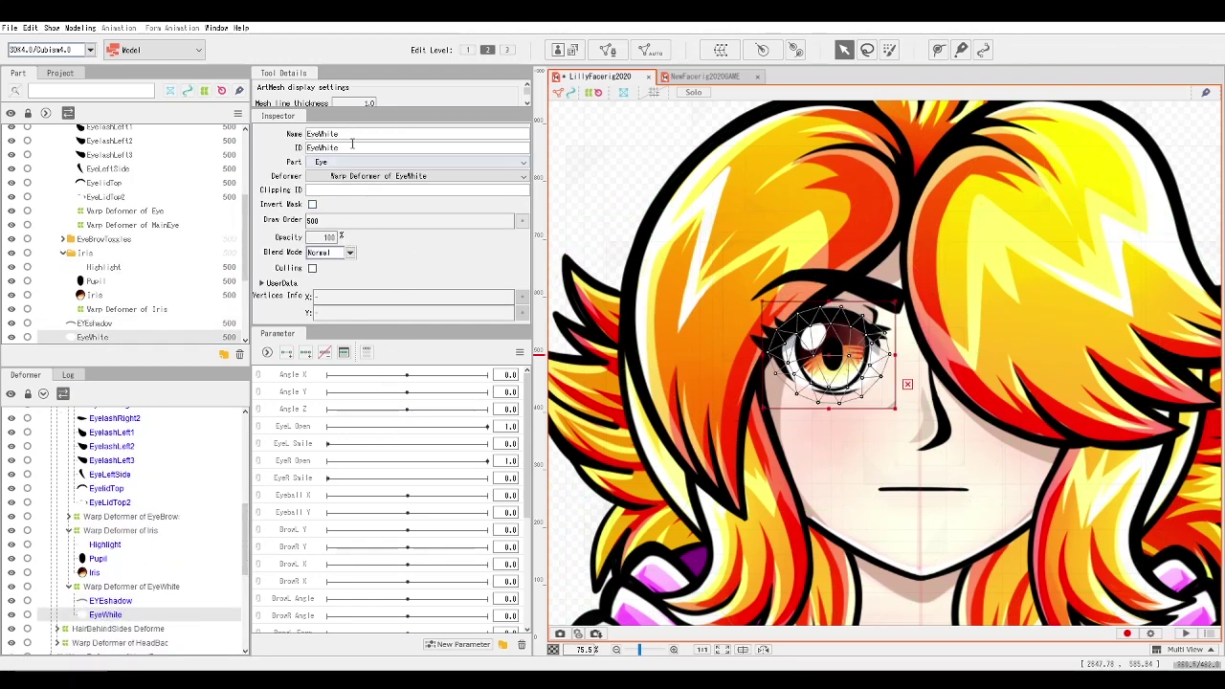
double_click(308, 149)
key("ctrl+c")
Set the EYEshadow mesh's Clipping ID to EyeWhite and test the mask on the canvas.
left_click(123, 601)
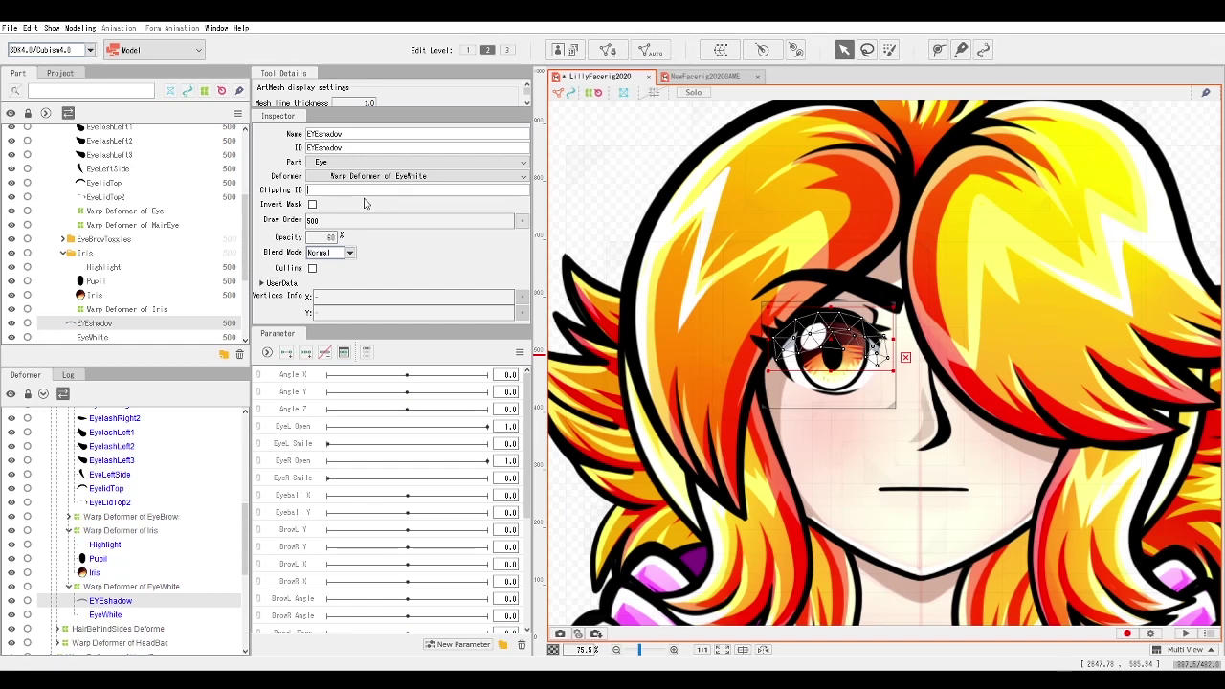
key("ctrl+v")
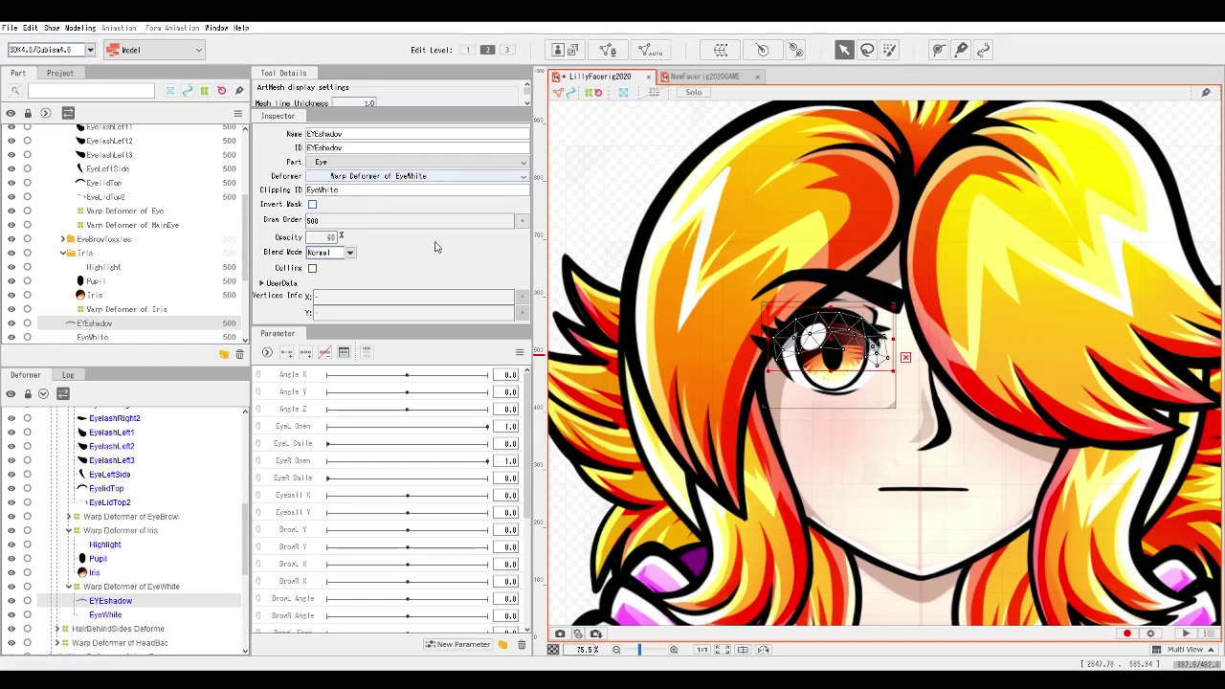
mouse_move(840, 352)
left_mouse_down()
mouse_move(742, 373)
mouse_move(708, 320)
mouse_move(766, 225)
mouse_move(861, 306)
mouse_move(862, 365)
mouse_move(917, 375)
mouse_move(860, 354)
mouse_move(814, 378)
mouse_move(831, 410)
mouse_move(867, 375)
mouse_move(820, 355)
mouse_move(778, 364)
mouse_move(793, 396)
mouse_move(869, 386)
mouse_move(823, 350)
mouse_move(799, 373)
mouse_move(828, 383)
mouse_move(831, 340)
left_mouse_up()
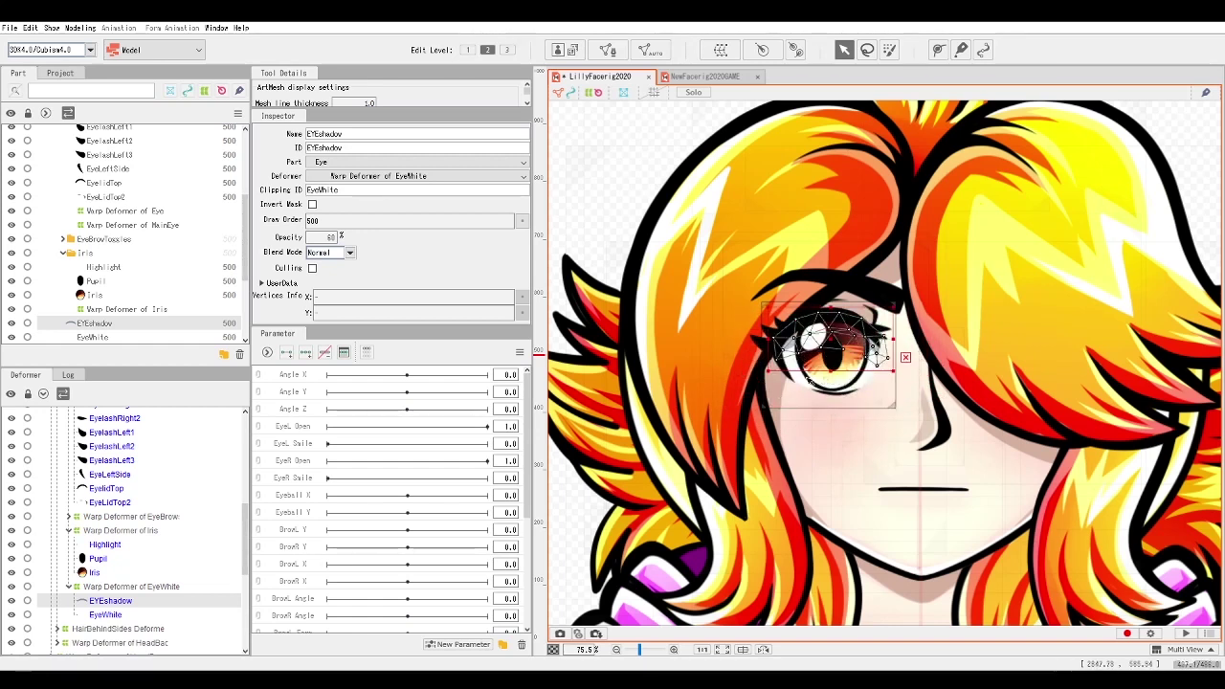
Set the Iris mesh's Clipping ID to EyeWhite, test the mask by moving the iris, and restore its position.
left_click(94, 572)
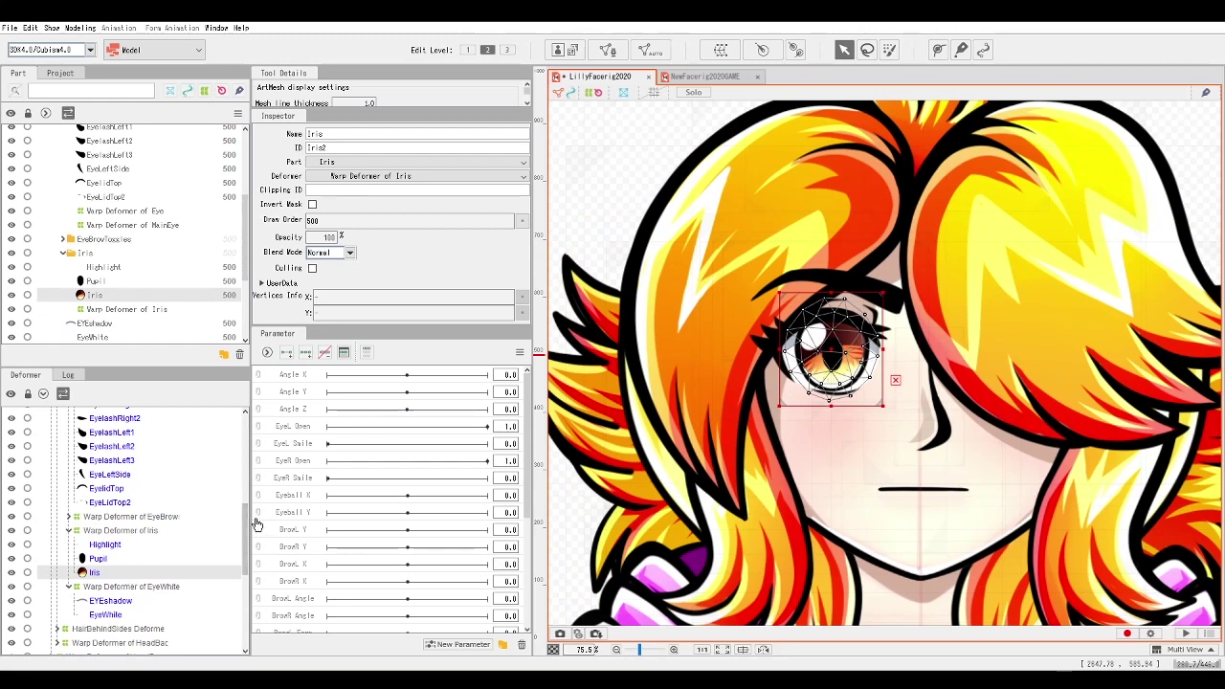
left_click(320, 191)
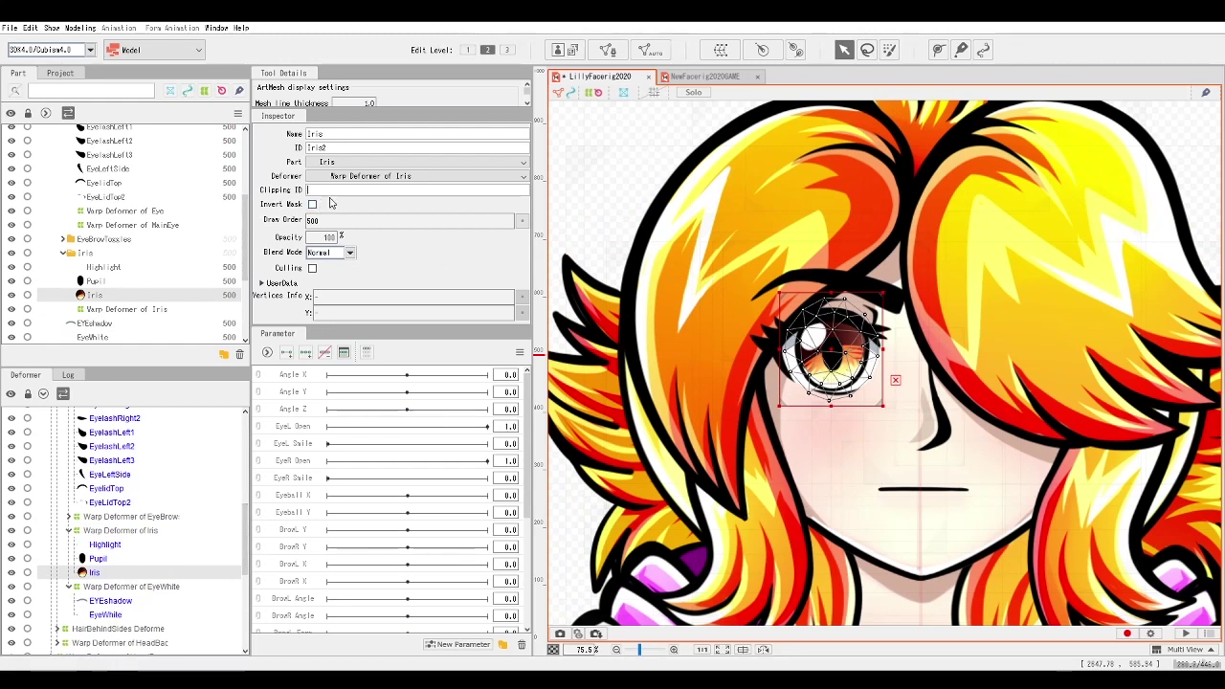
key("ctrl+v")
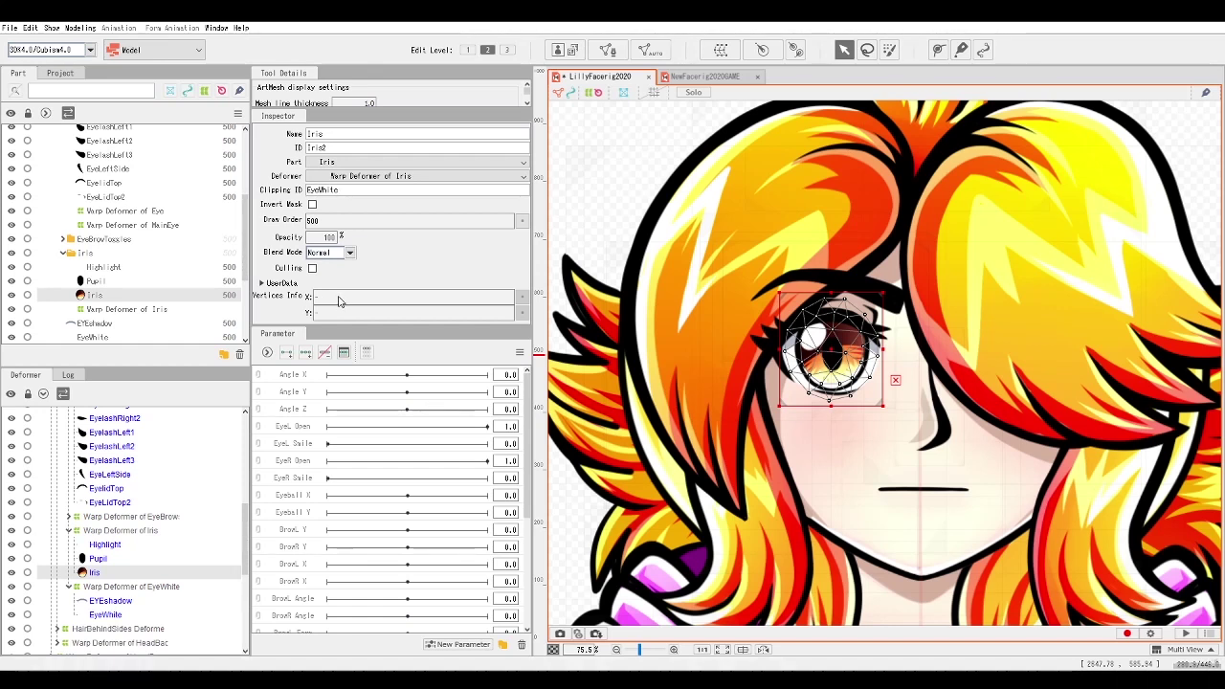
left_click_drag(827, 354, 844, 388)
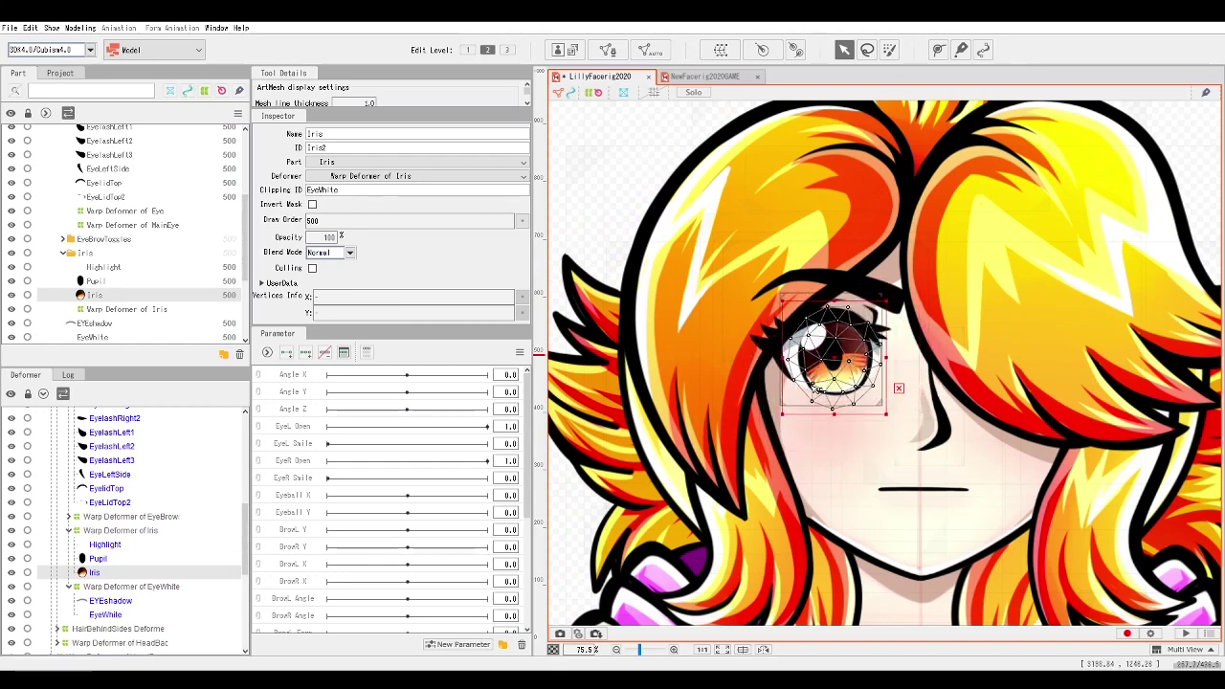
left_click_drag(844, 387, 837, 345)
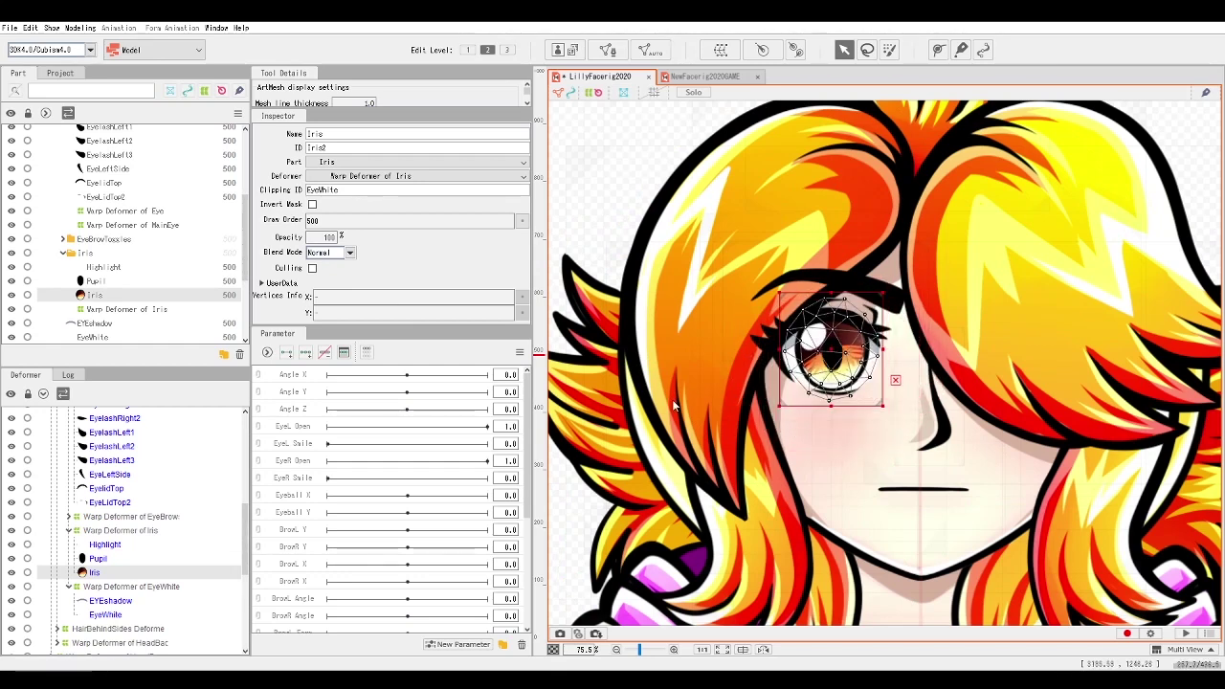
Set the Clipping ID of the Pupil and Highlight meshes to EyeWhite.
left_click(100, 559)
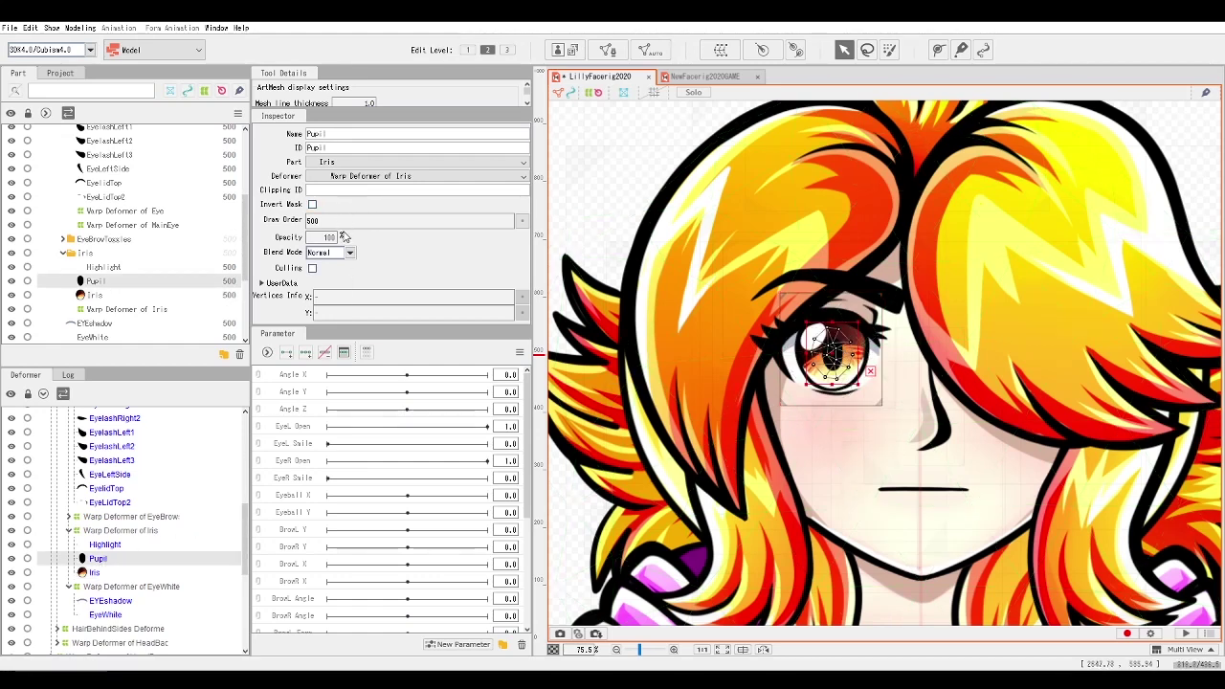
type("EyeWhite")
left_click(132, 544)
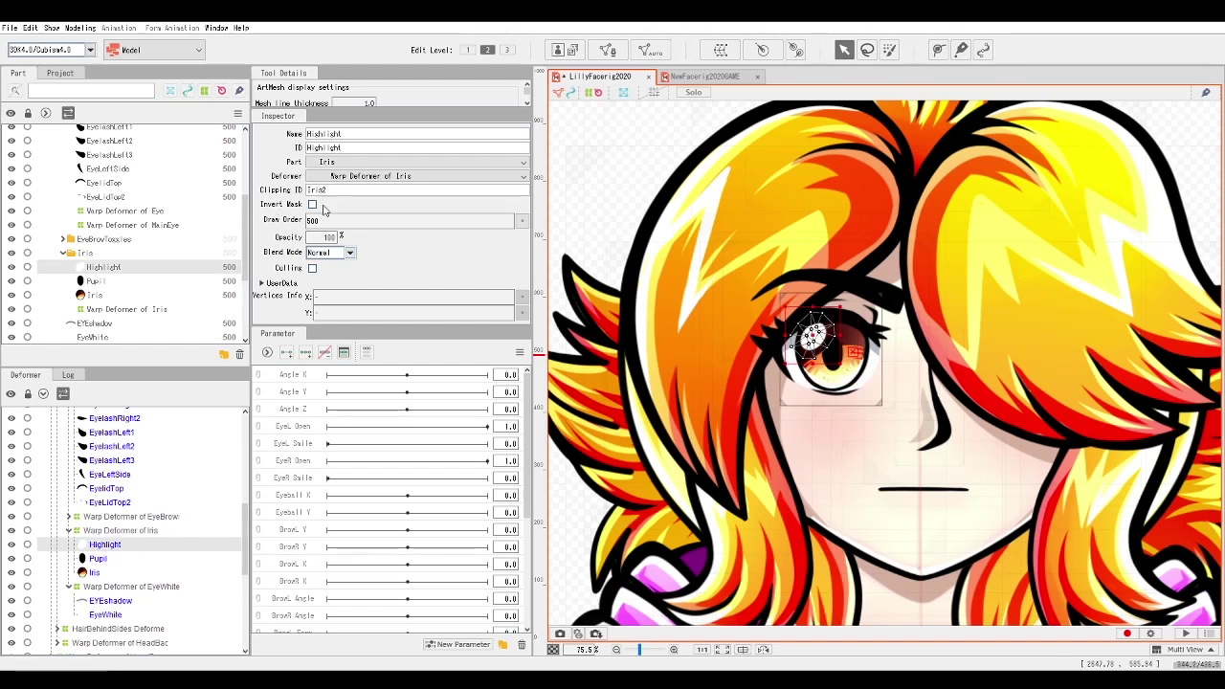
left_click_drag(343, 192, 308, 190)
type("EyeWhite")
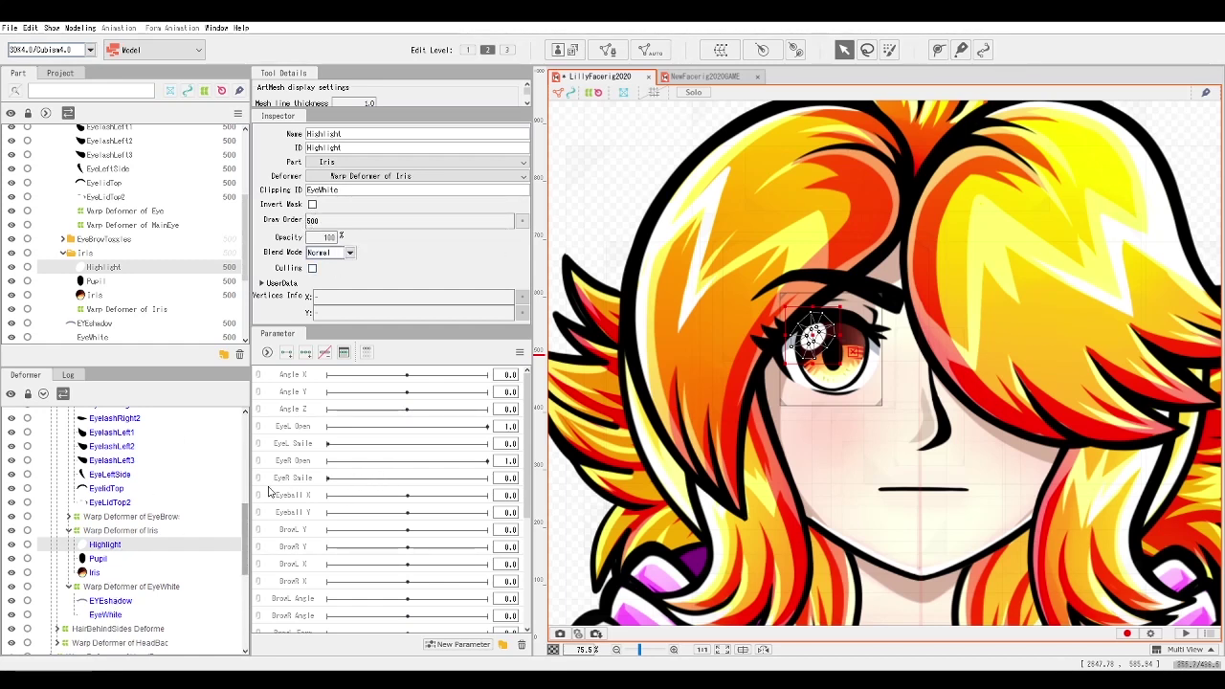
Test the clipping with the iris warp deformer and add three keys to its Eyeball X and Eyeball Y parameters.
left_click(110, 531)
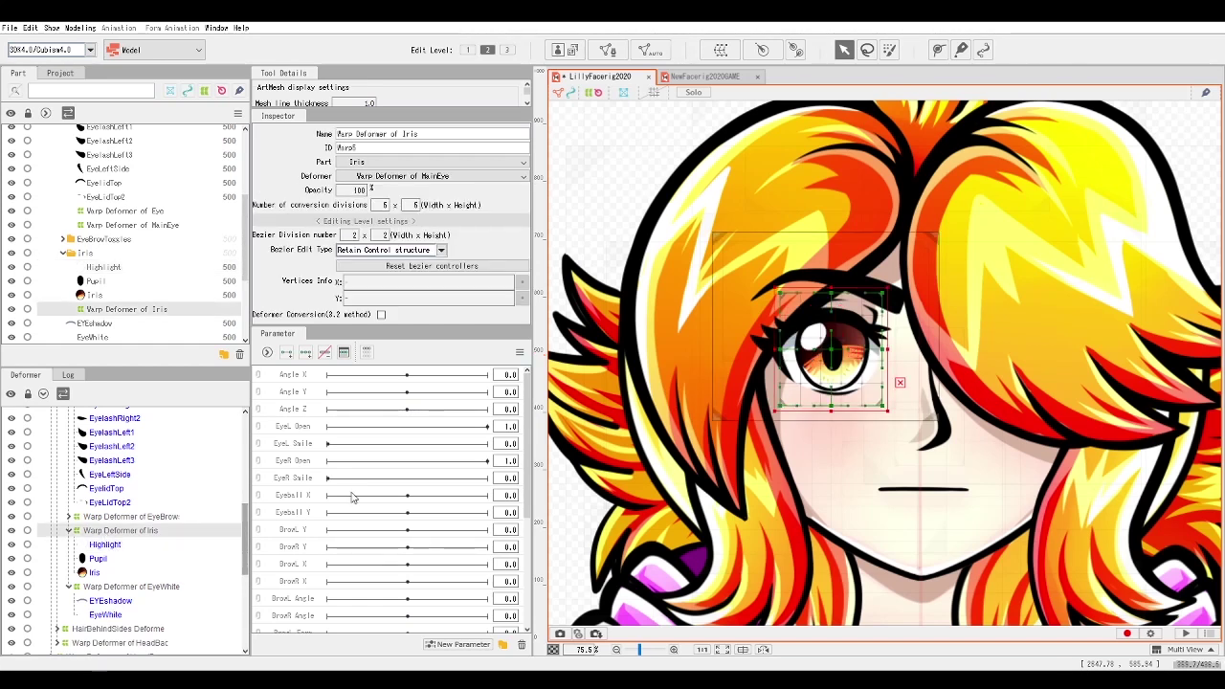
mouse_move(832, 353)
left_mouse_down()
mouse_move(809, 345)
mouse_move(794, 383)
mouse_move(838, 421)
mouse_move(882, 374)
mouse_move(813, 378)
mouse_move(818, 393)
mouse_move(871, 360)
mouse_move(818, 352)
mouse_move(835, 381)
mouse_move(833, 411)
mouse_move(856, 369)
mouse_move(847, 361)
left_mouse_up()
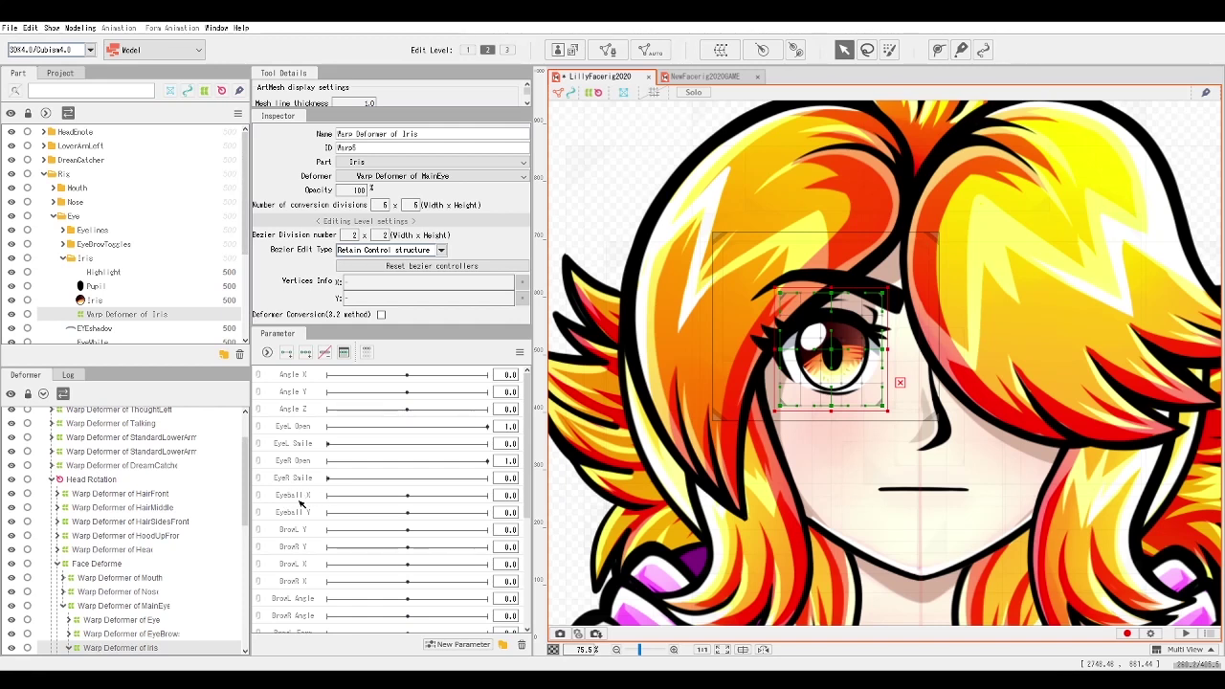
left_click(312, 503)
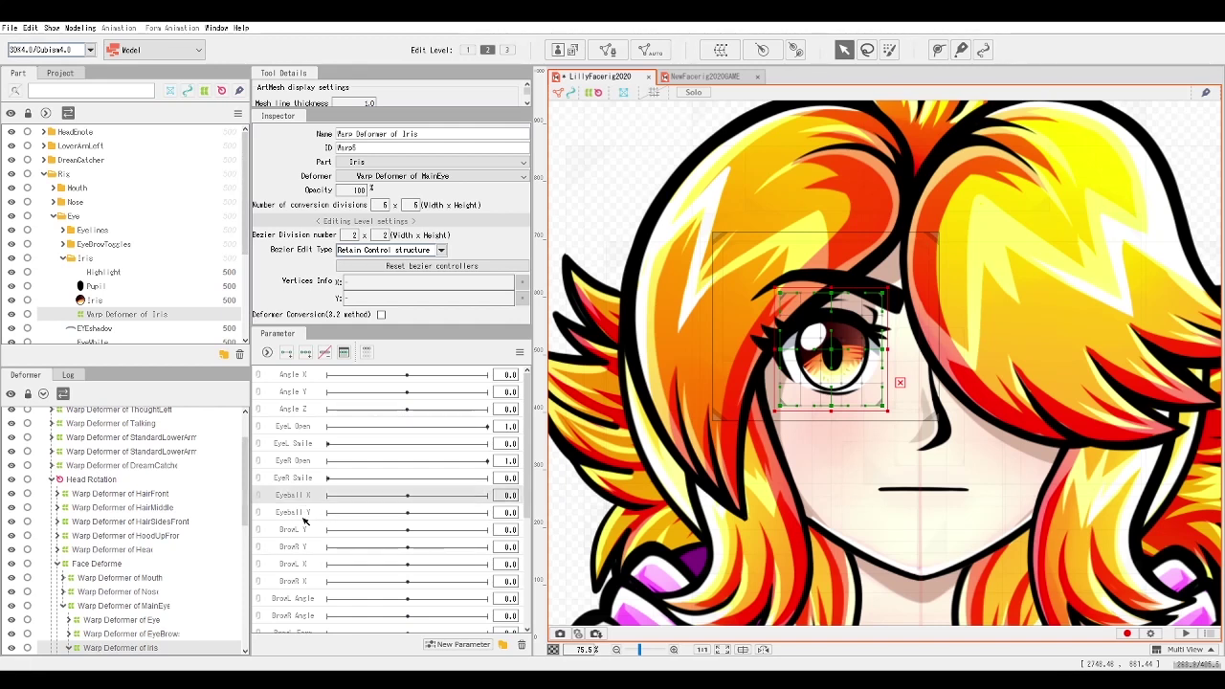
left_click(302, 517, "ctrl")
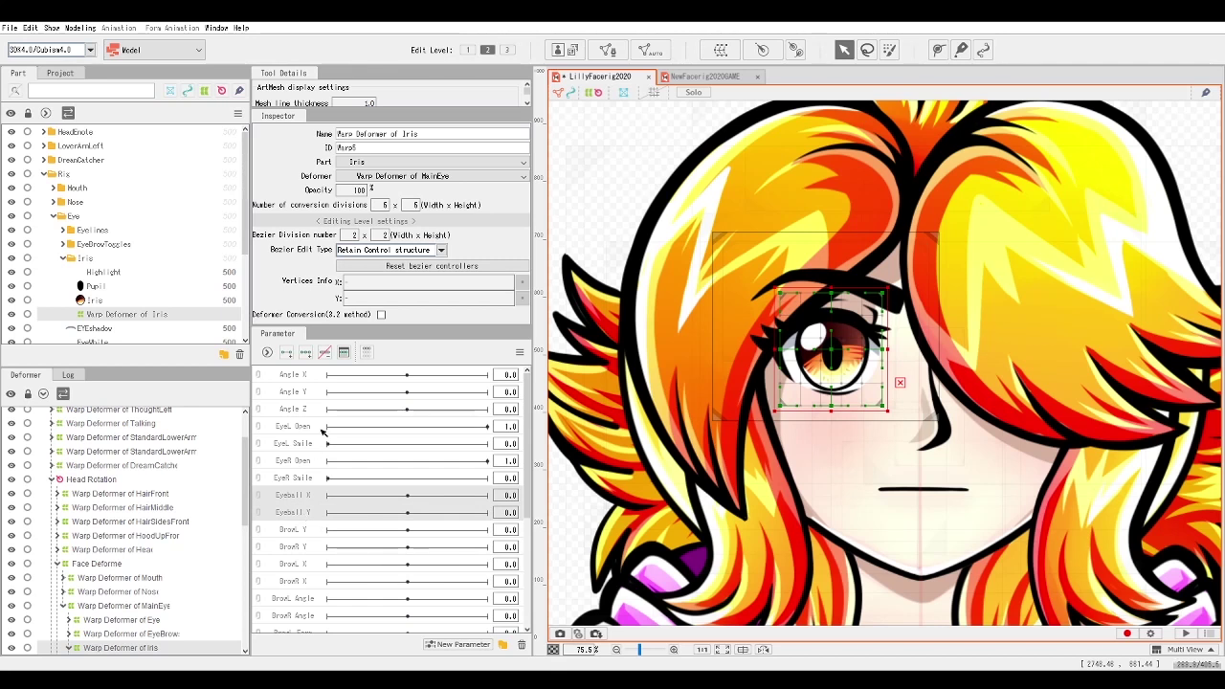
left_click(310, 356)
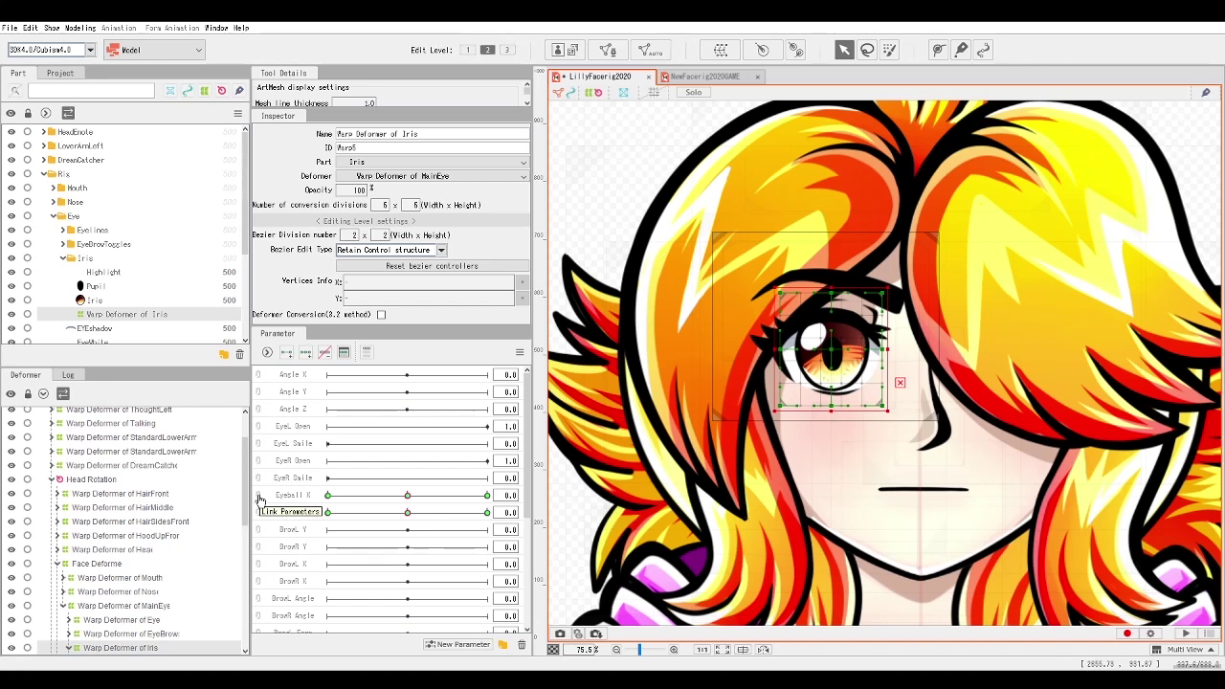
Link the Eyeball X and Eyeball Y parameters into one grid and return both to 0.0.
left_click(258, 499)
left_click_drag(347, 533, 386, 524)
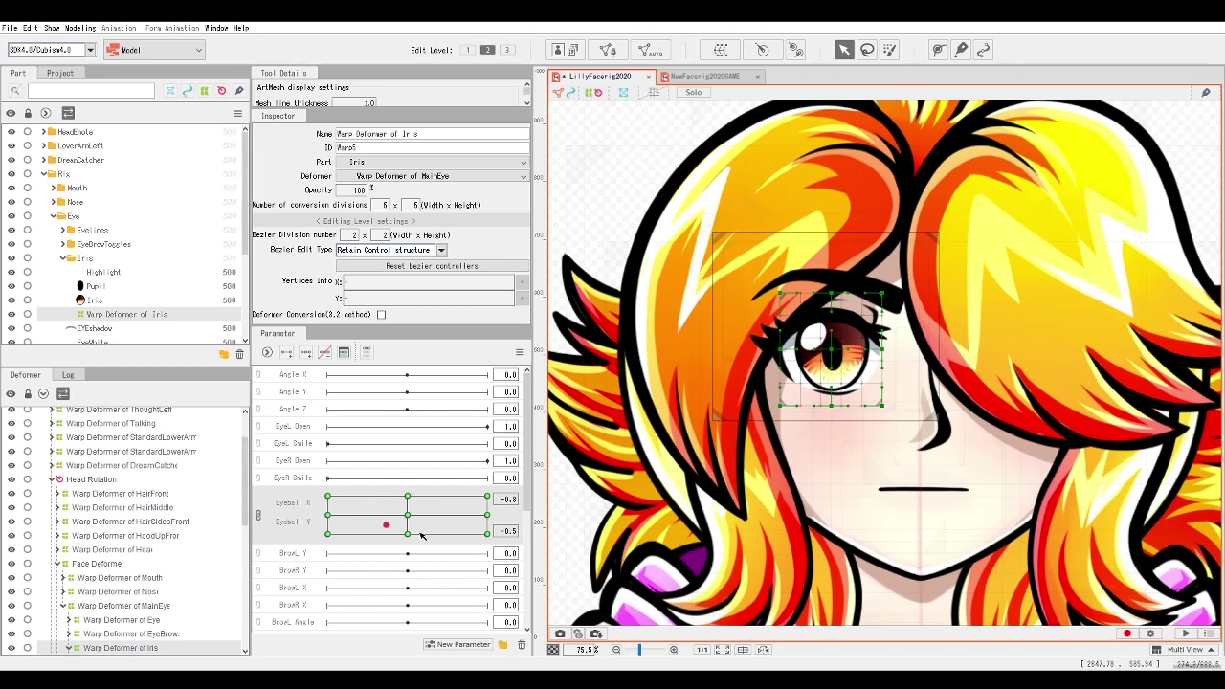
left_click(409, 531)
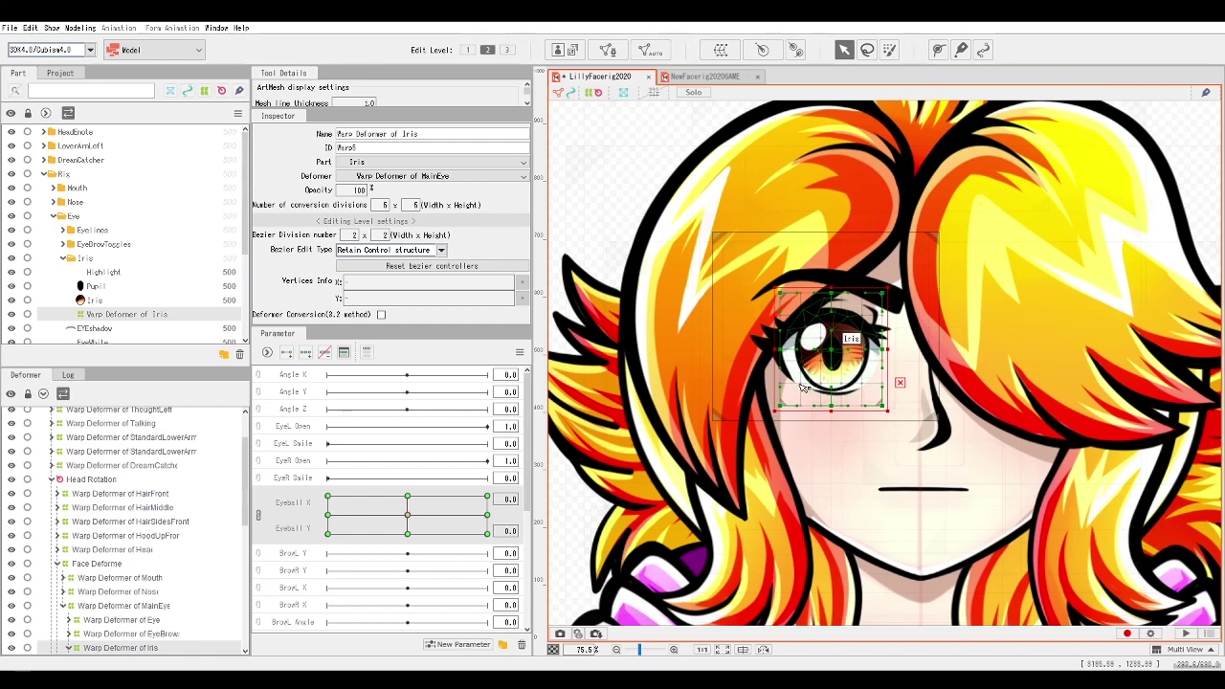
Shift the iris deformer left at Eyeball X -1.0 and right at Eyeball X 1.0, keeping Eyeball Y at 0.0.
left_click(328, 516)
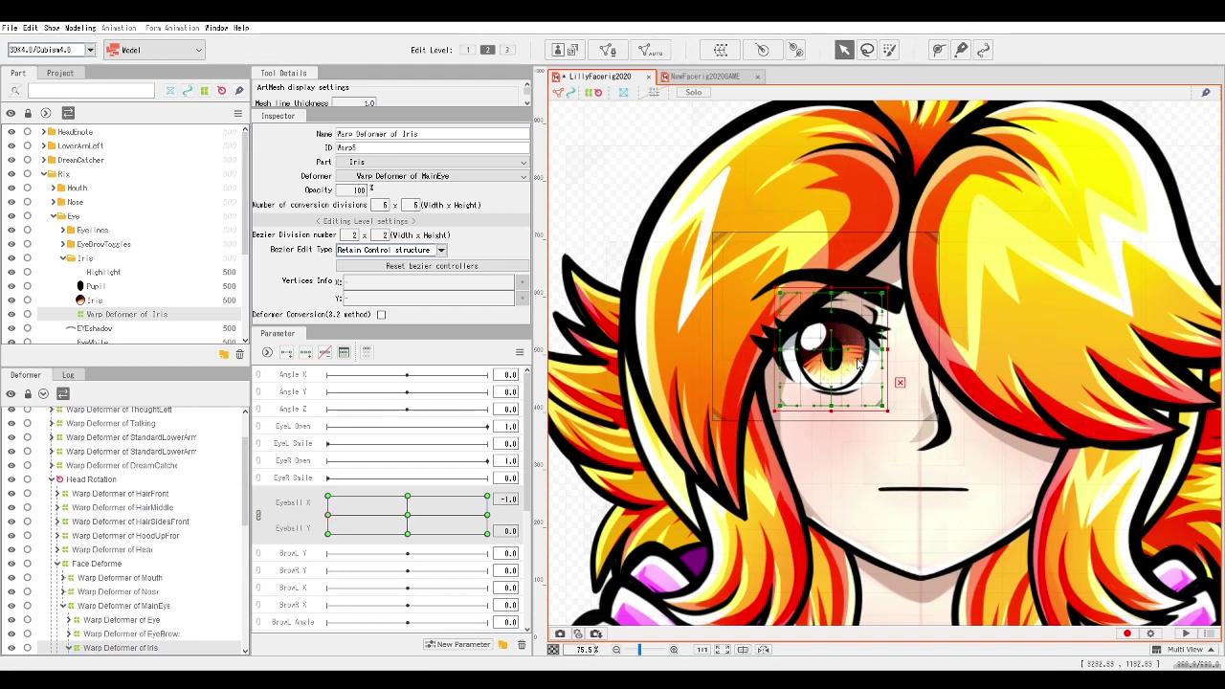
left_click_drag(860, 361, 836, 351)
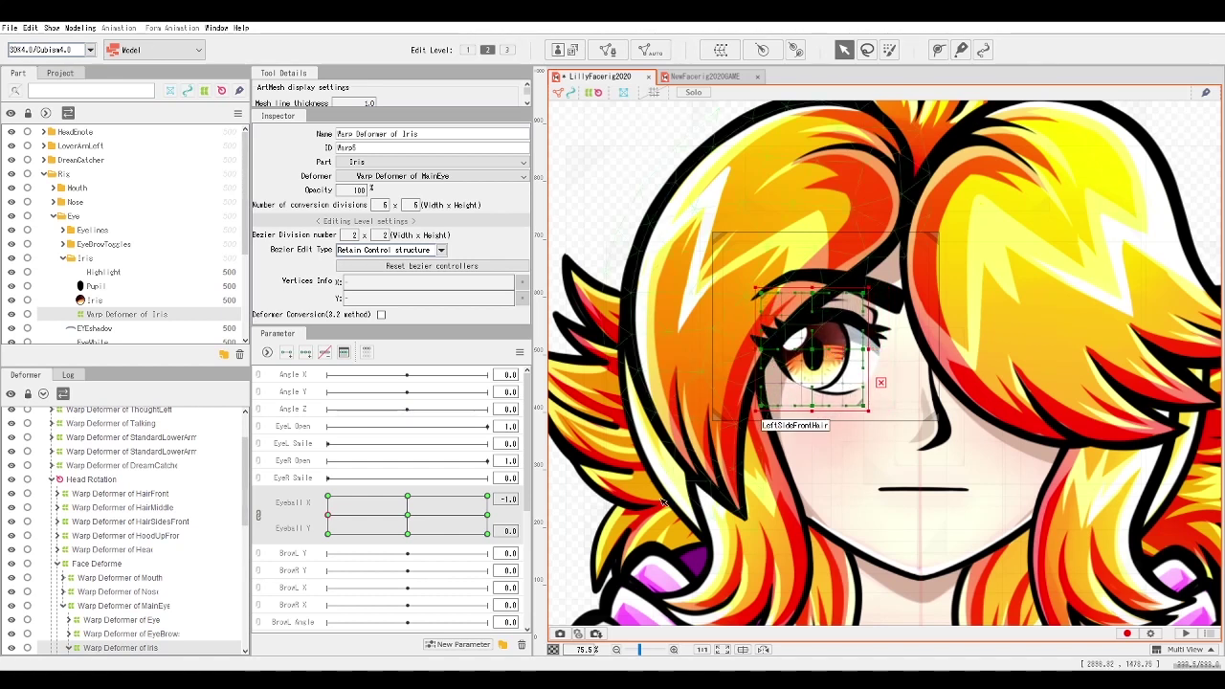
left_click(488, 516)
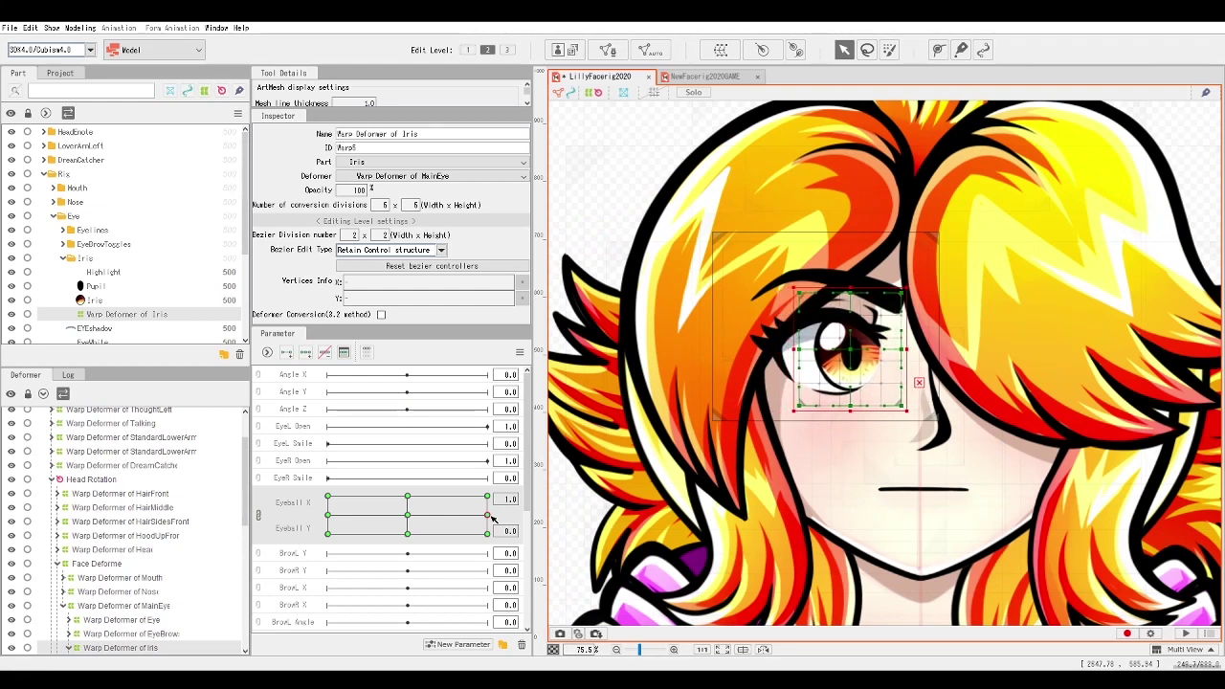
Move the iris deformer straight up for the key at Eyeball X 0.0, Eyeball Y 1.0.
left_click(407, 516)
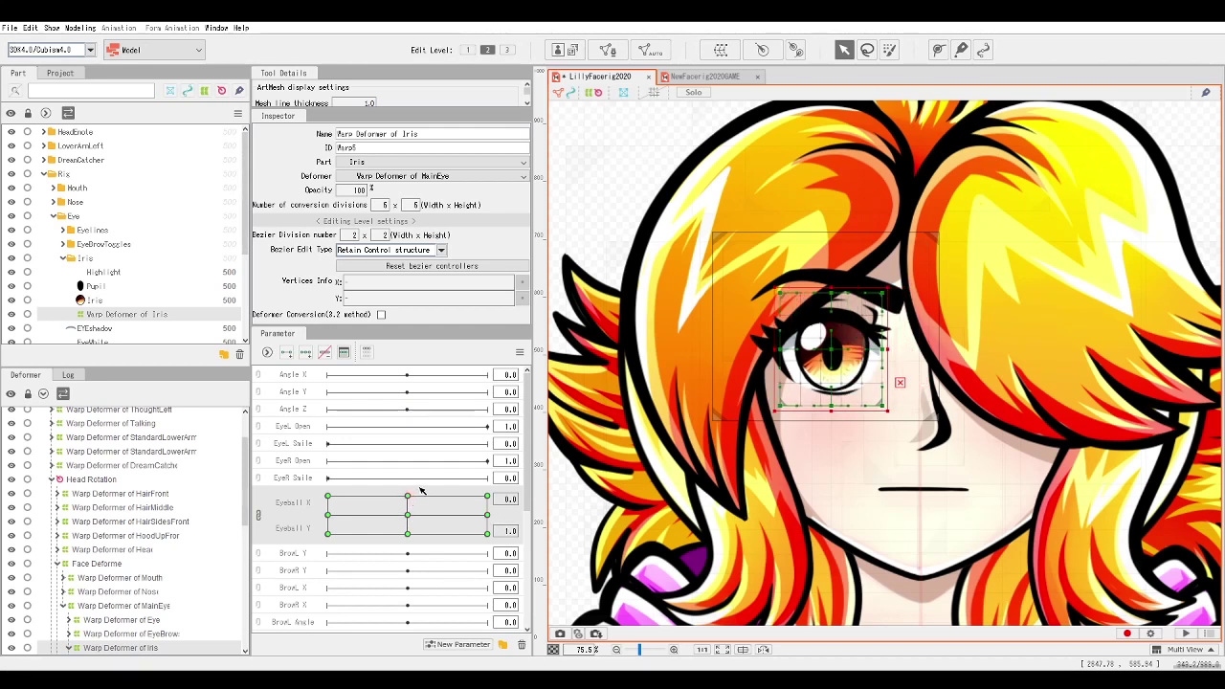
key("Up")
key("Up")
key("Up")
key("Up")
key("Up")
key("Up")
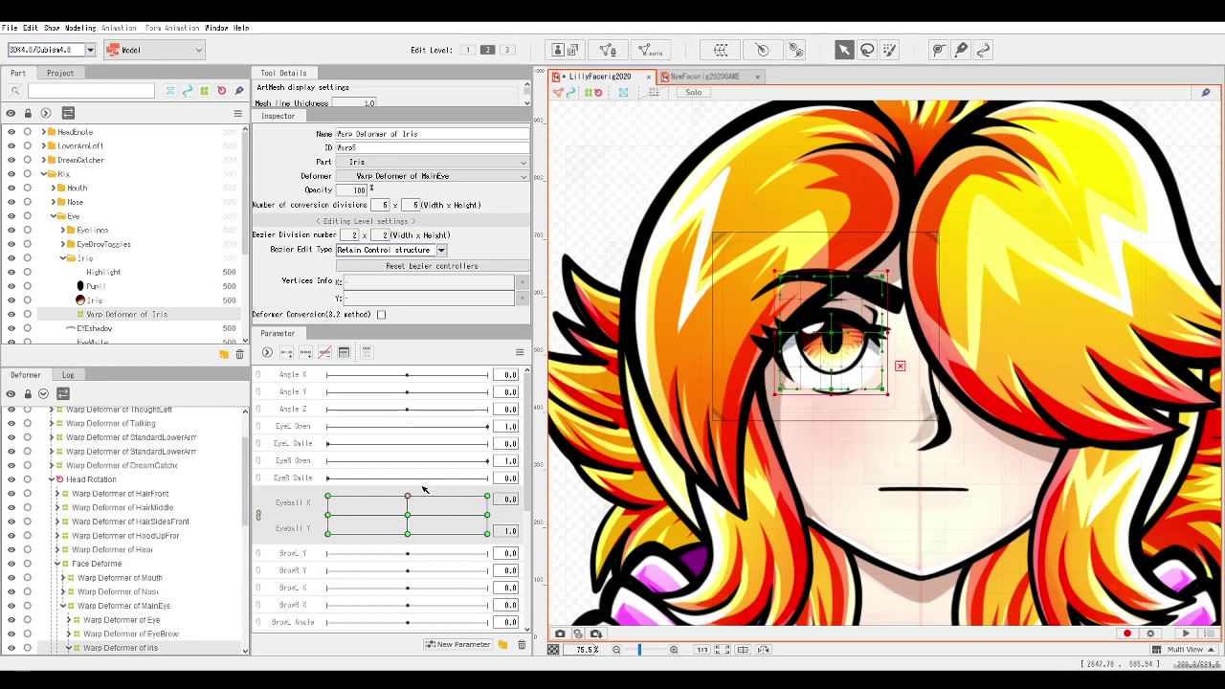
Move the iris deformer down for the key at Eyeball X 0.0, Eyeball Y -1.0, fine-tuning its height.
left_click_drag(423, 488, 411, 533)
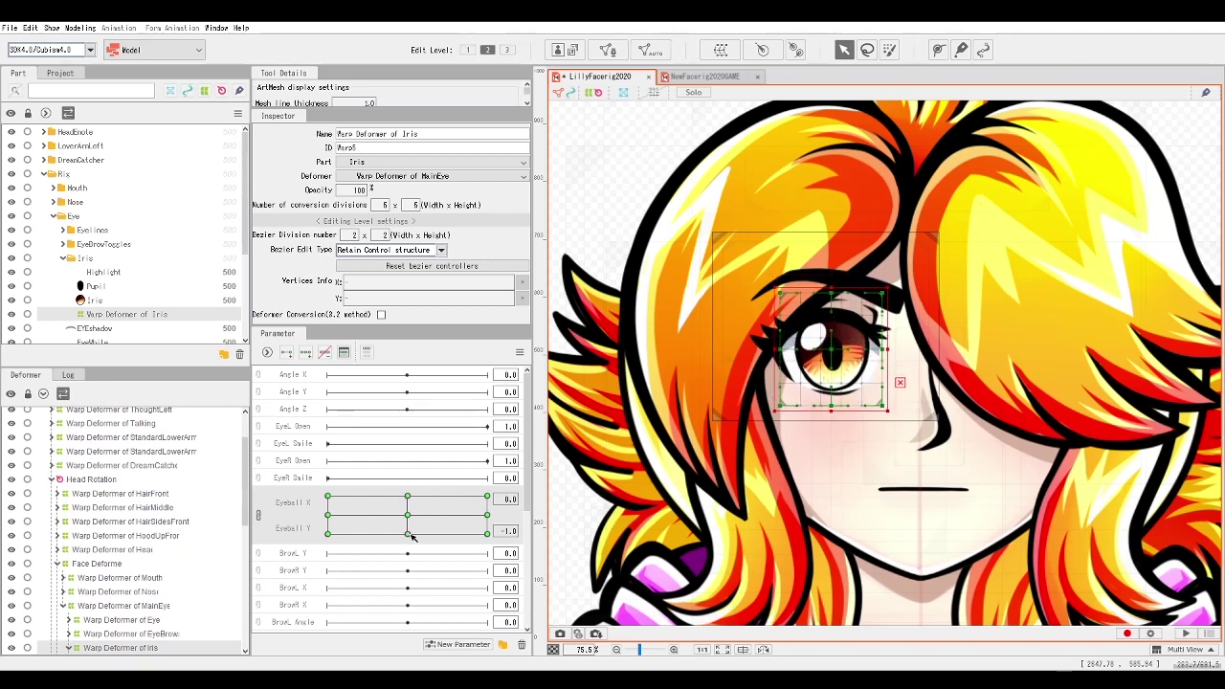
key("Down")
key("Down")
key("Down")
key("Down")
key("Down")
key("Down")
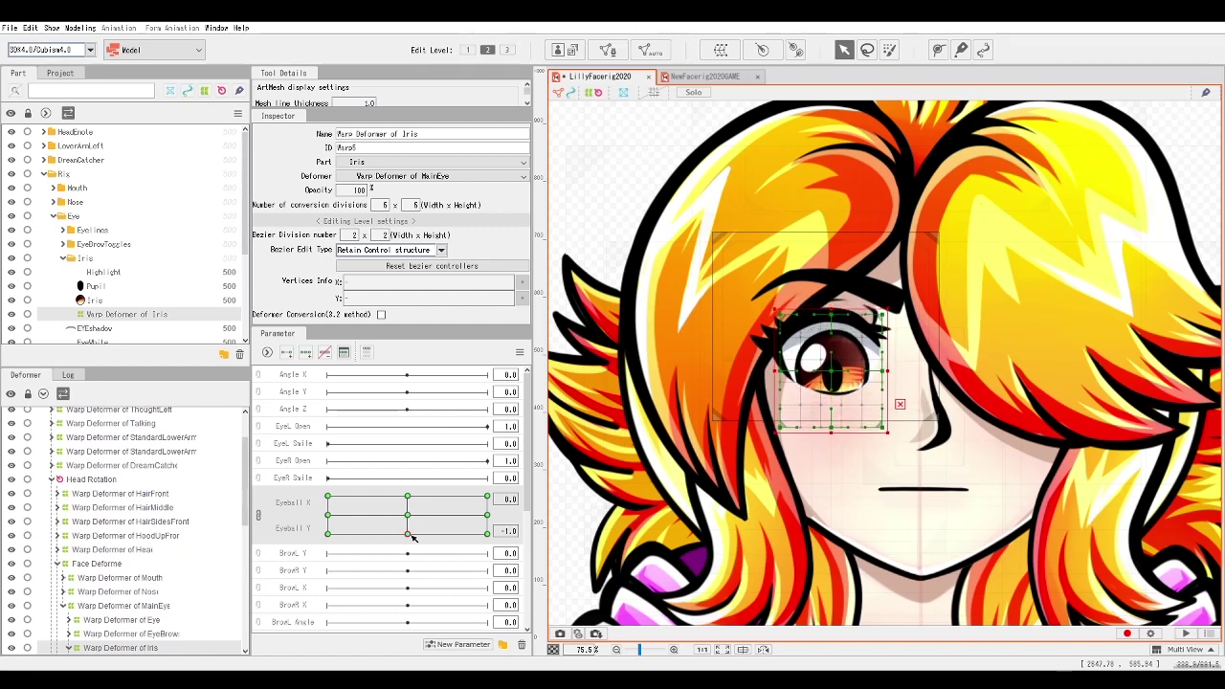
key("Up")
key("Up")
key("Up")
key("Down")
key("Down")
key("Down")
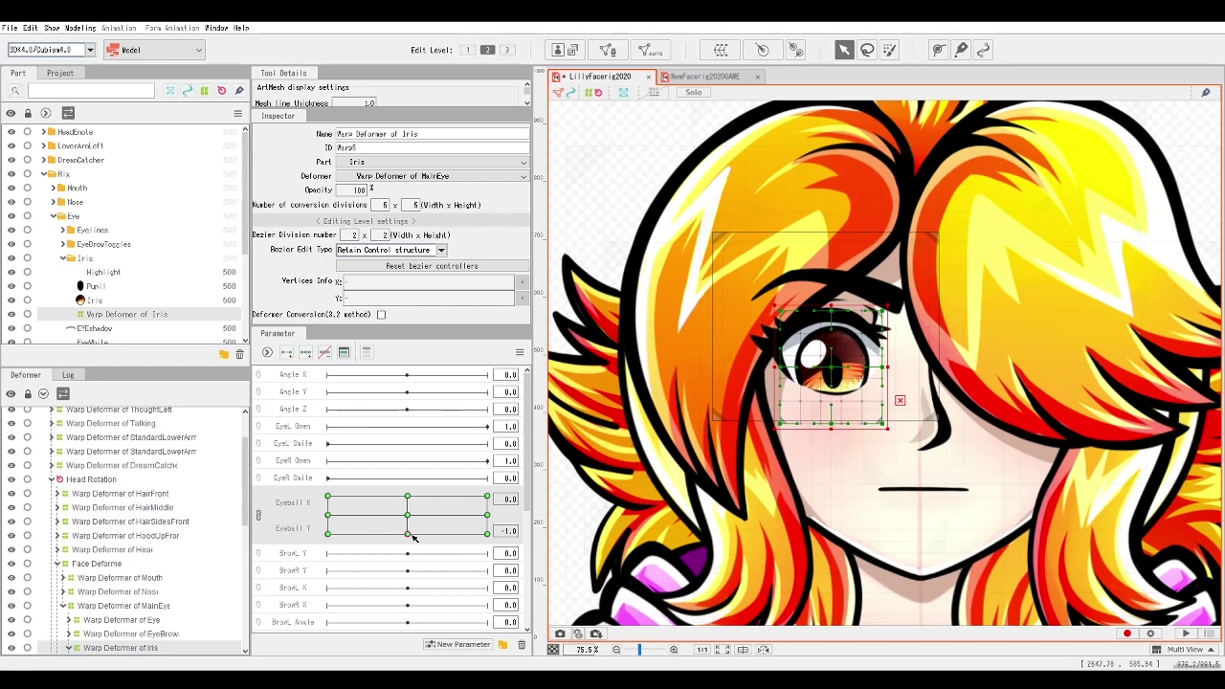
Synthesize the corner keys of the linked Eyeball X and Y parameters, leaving both at 0.0.
mouse_move(407, 533)
left_mouse_down()
mouse_move(399, 506)
mouse_move(350, 530)
mouse_move(455, 507)
mouse_move(402, 525)
mouse_move(411, 517)
left_mouse_up()
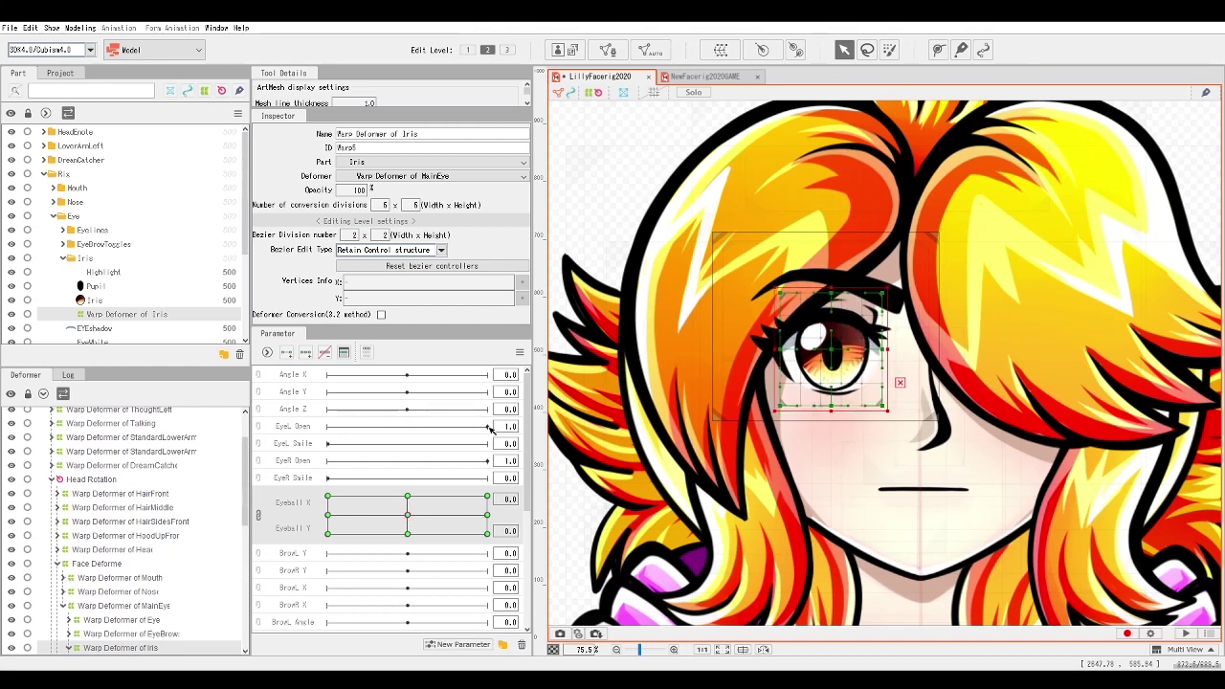
left_click(519, 352)
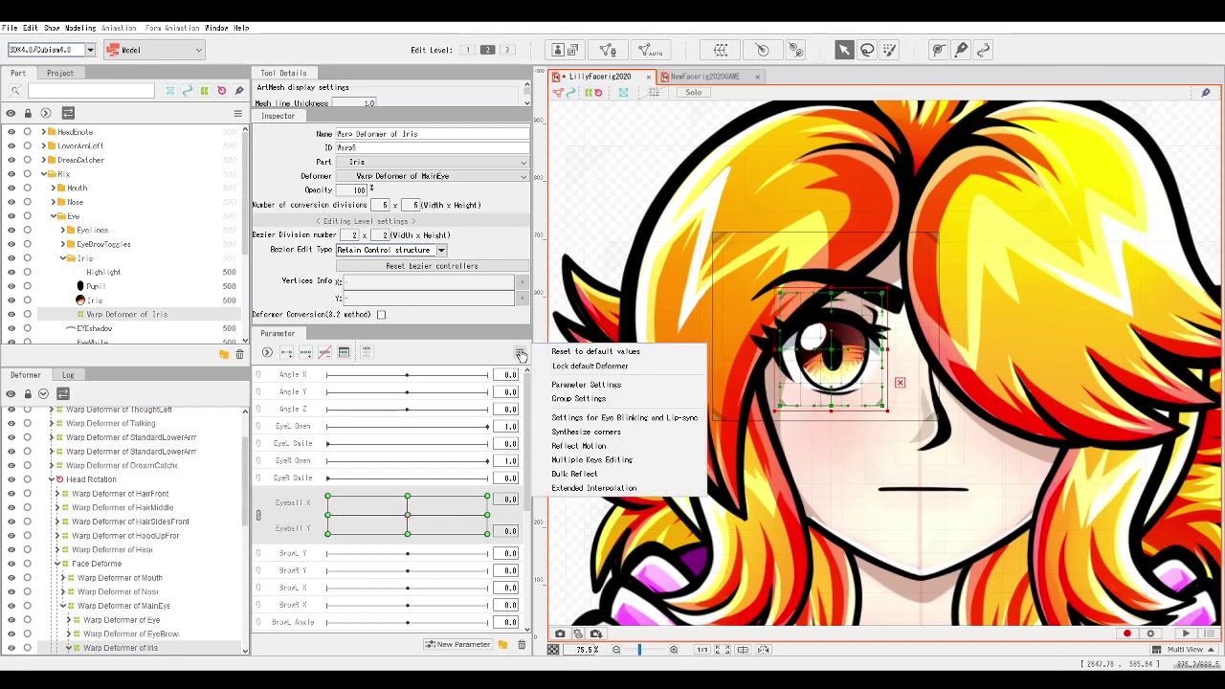
left_click(583, 432)
mouse_move(407, 514)
left_mouse_down()
mouse_move(441, 526)
mouse_move(402, 496)
mouse_move(328, 525)
mouse_move(486, 509)
mouse_move(399, 496)
mouse_move(335, 516)
mouse_move(383, 531)
mouse_move(345, 500)
mouse_move(380, 514)
mouse_move(457, 496)
mouse_move(428, 524)
mouse_move(401, 526)
mouse_move(410, 515)
left_mouse_up()
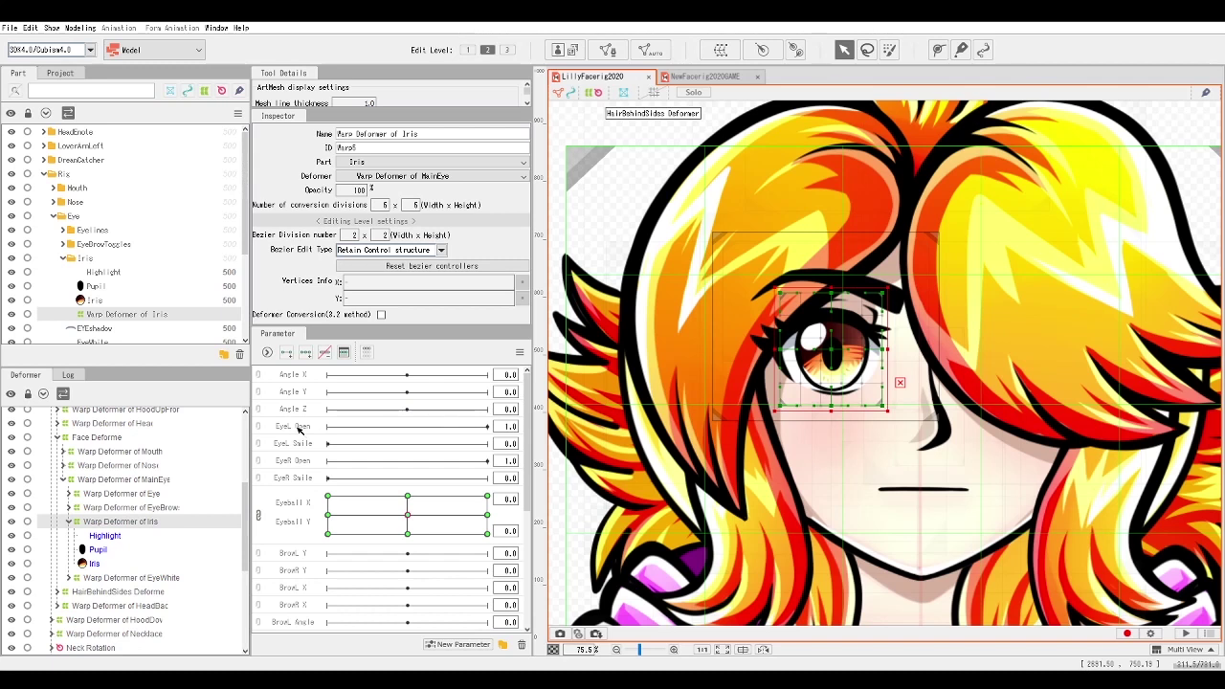
Delete the EyeL Open parameter.
left_click(297, 427)
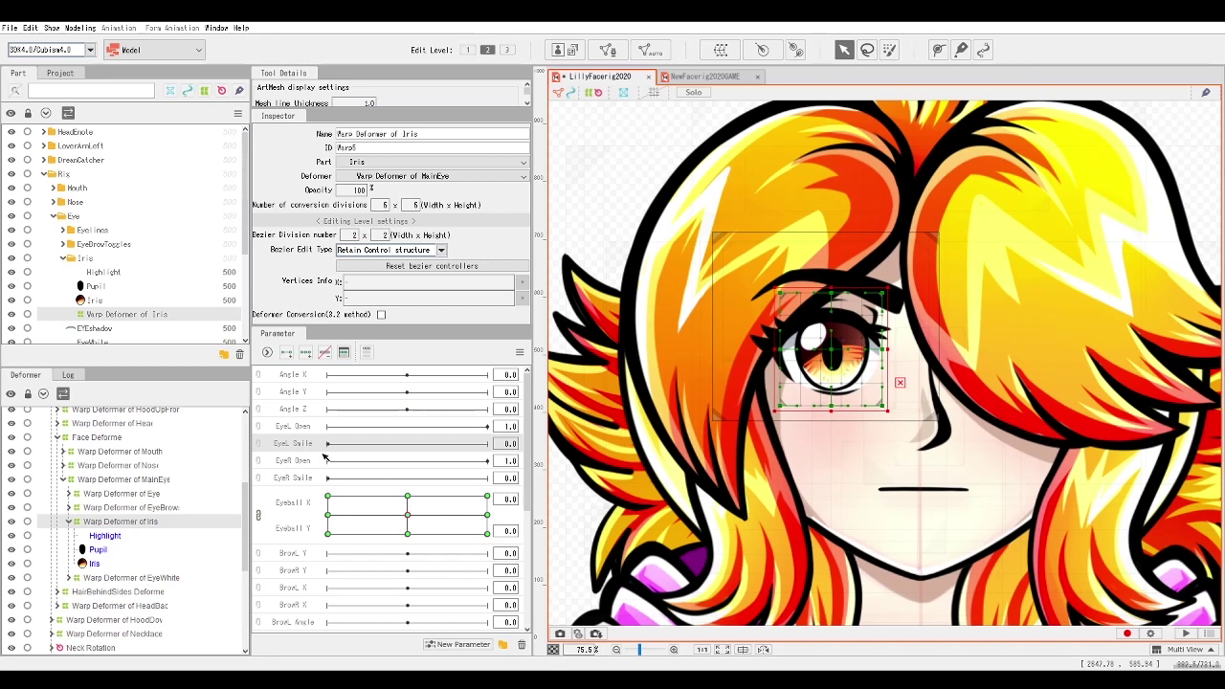
left_click(293, 428)
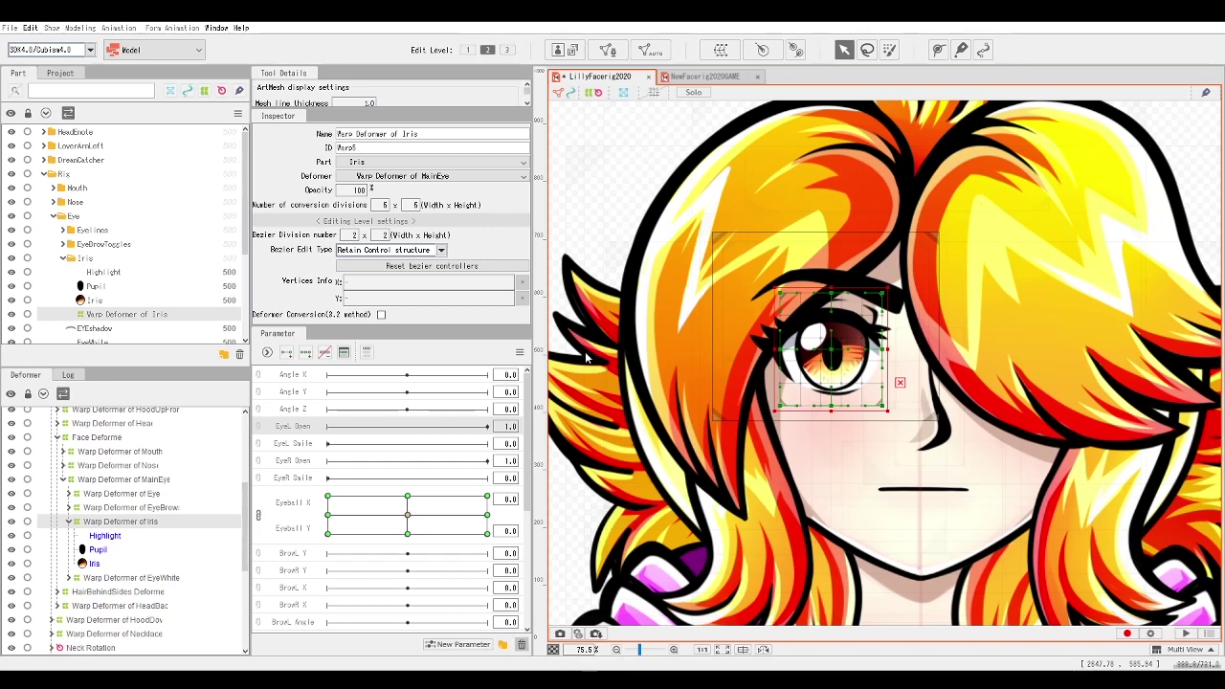
key("Delete")
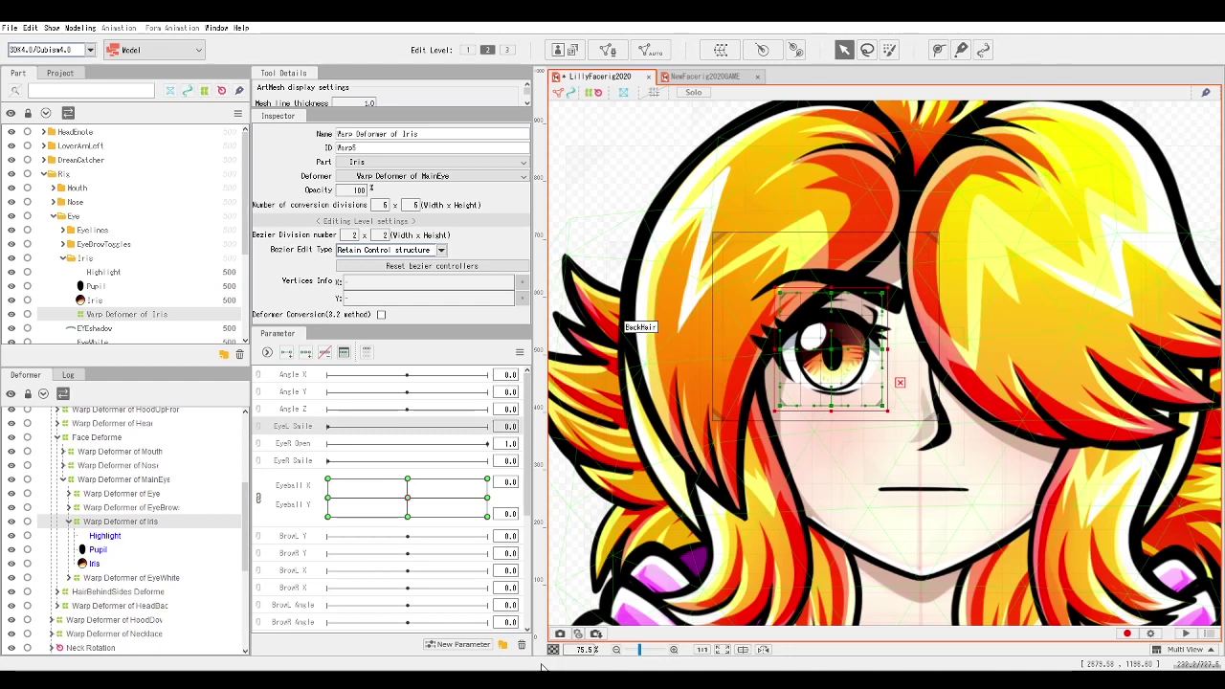
Delete the EyeL Smile parameter.
key("Delete")
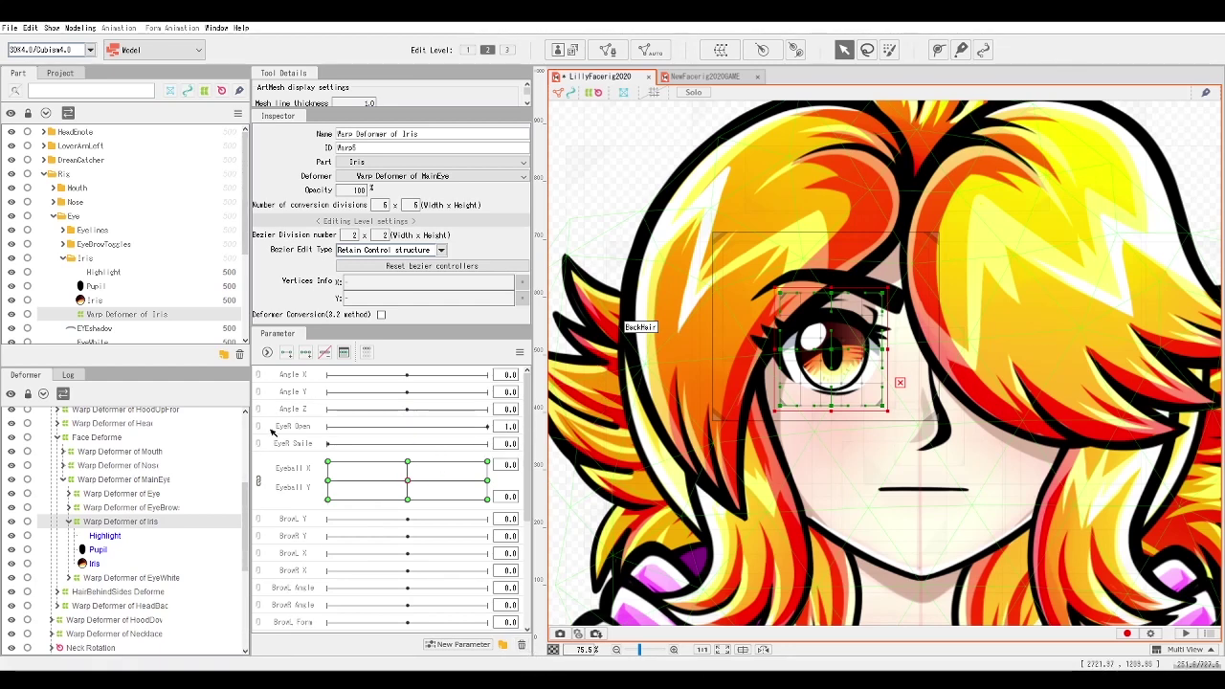
Add two EyeR Open keyforms to all eye line meshes from BottomEyelid through EyeLidTop2, and set EyeR Open to 0.0.
left_click(353, 430)
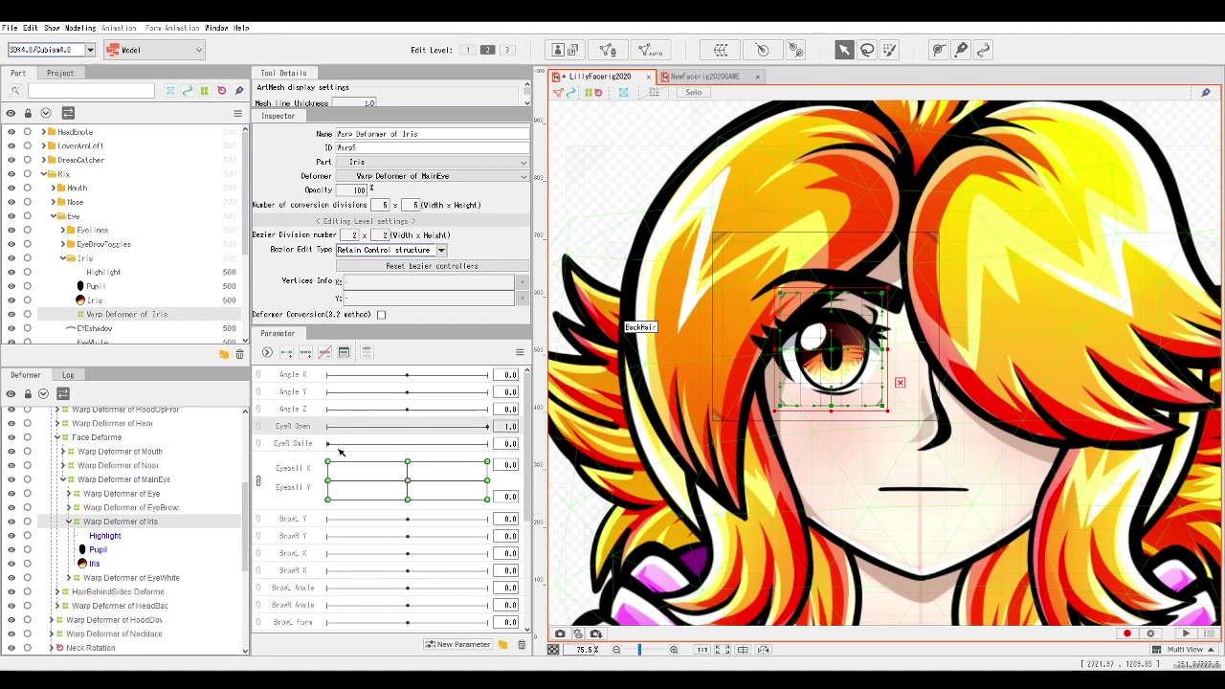
left_click(68, 493)
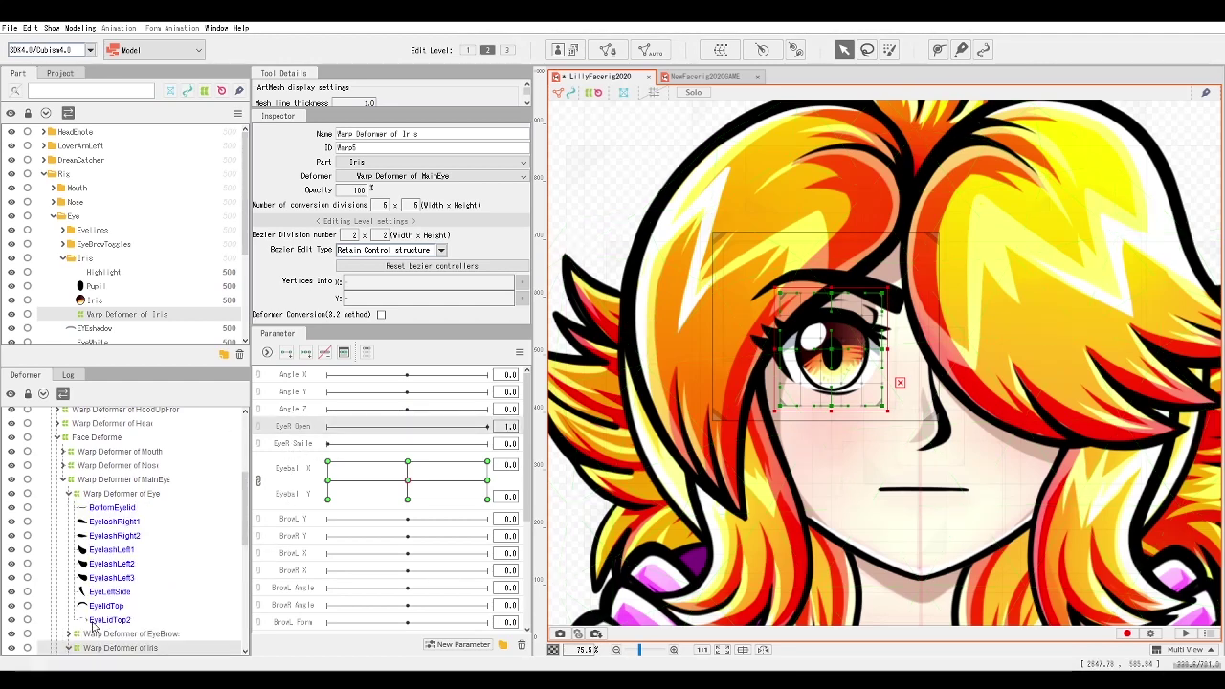
left_click(109, 508)
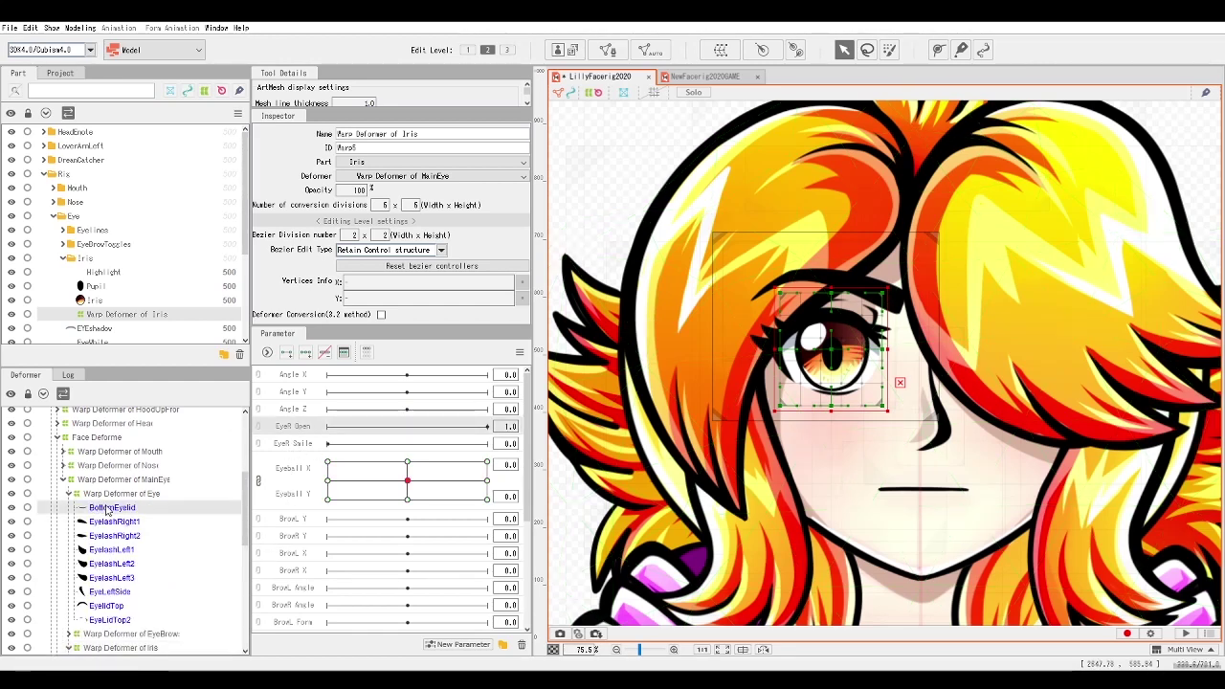
left_click(118, 622, "shift")
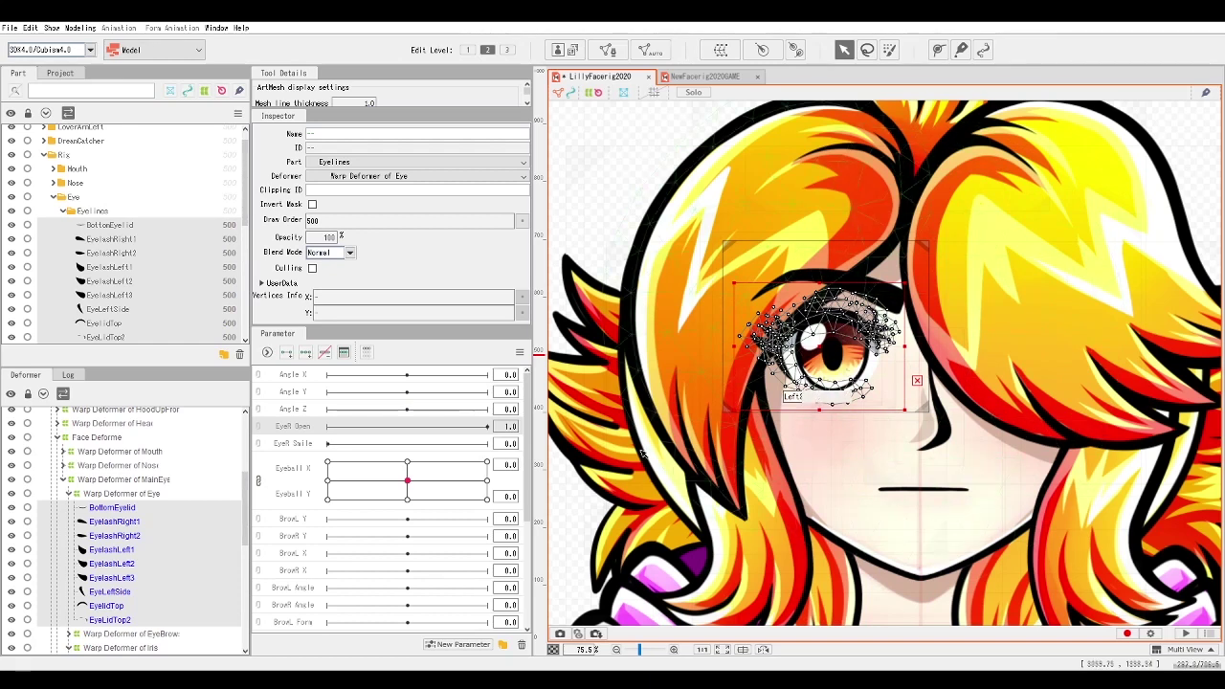
scroll(223, 550, "down", 5)
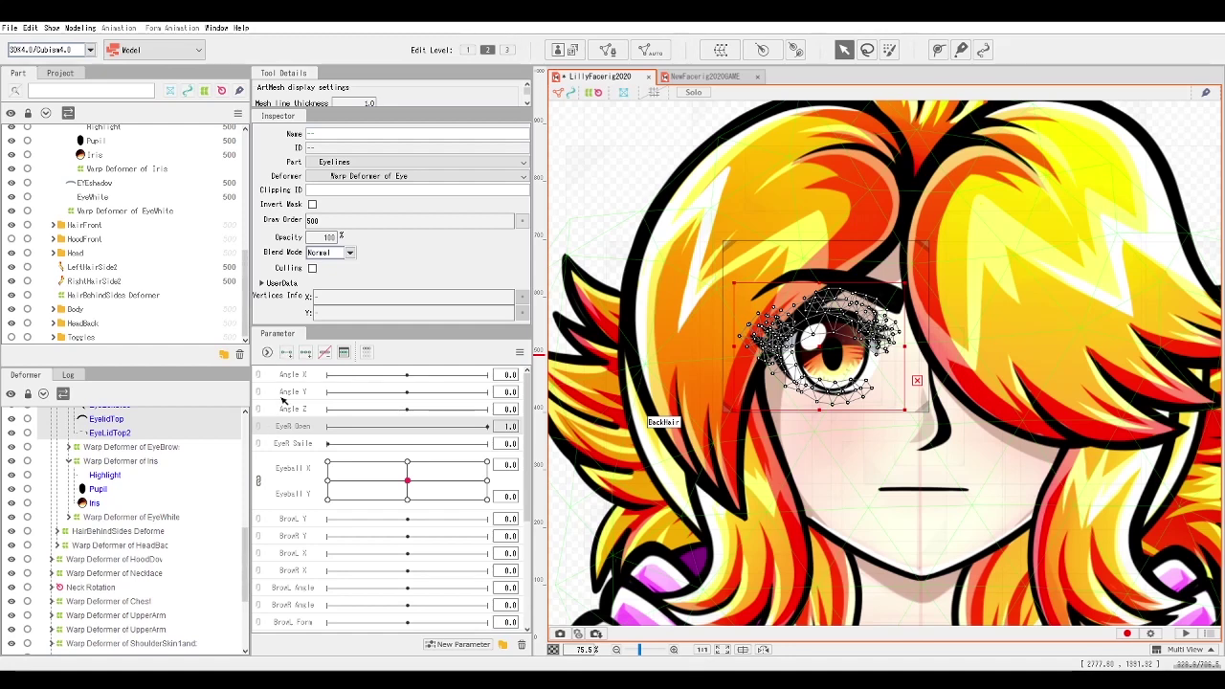
left_click(284, 354)
left_click_drag(453, 431, 328, 426)
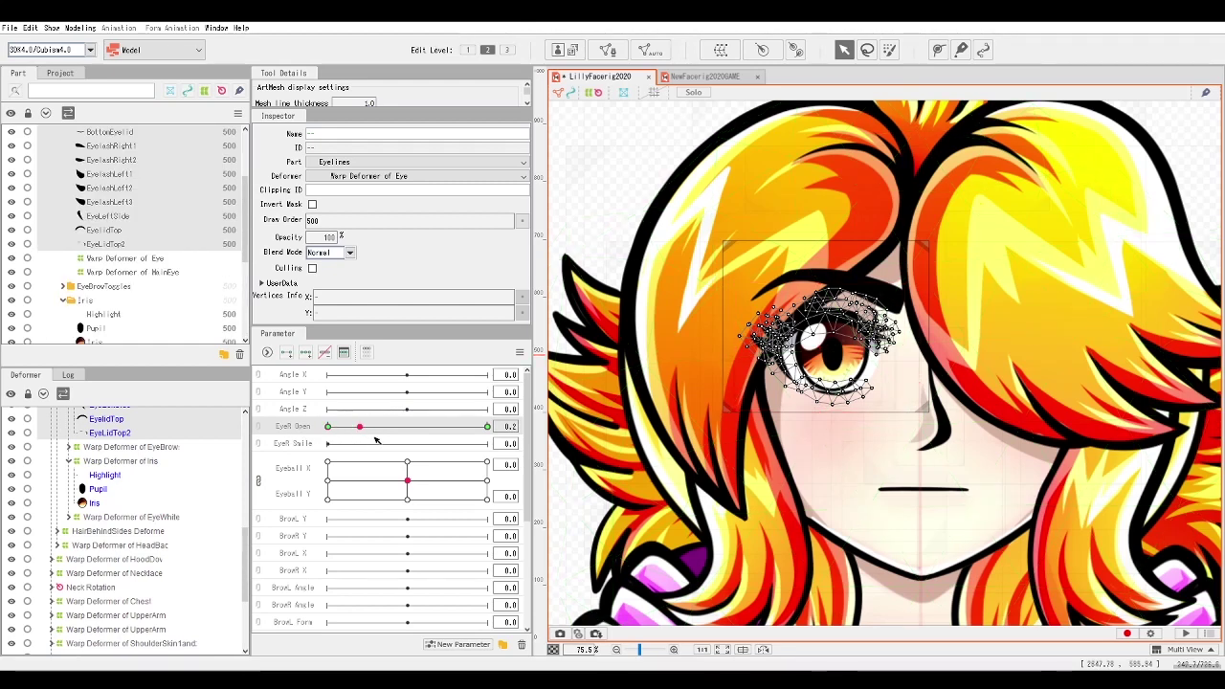
left_click(487, 426)
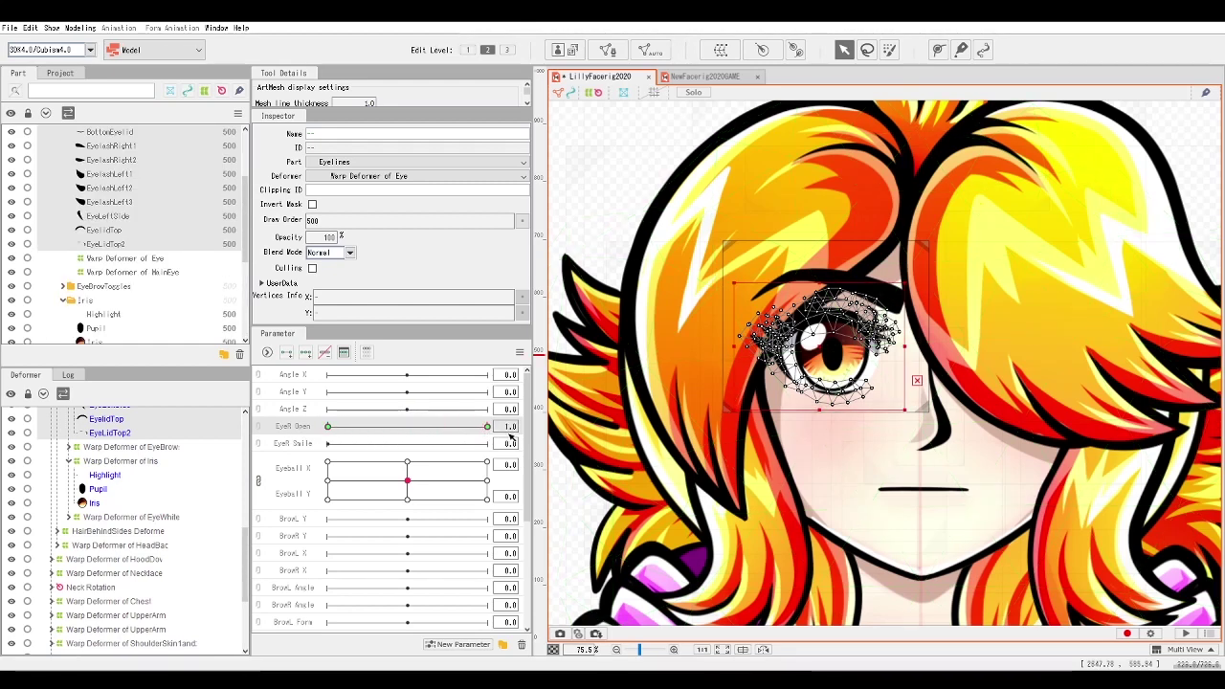
left_click(328, 426)
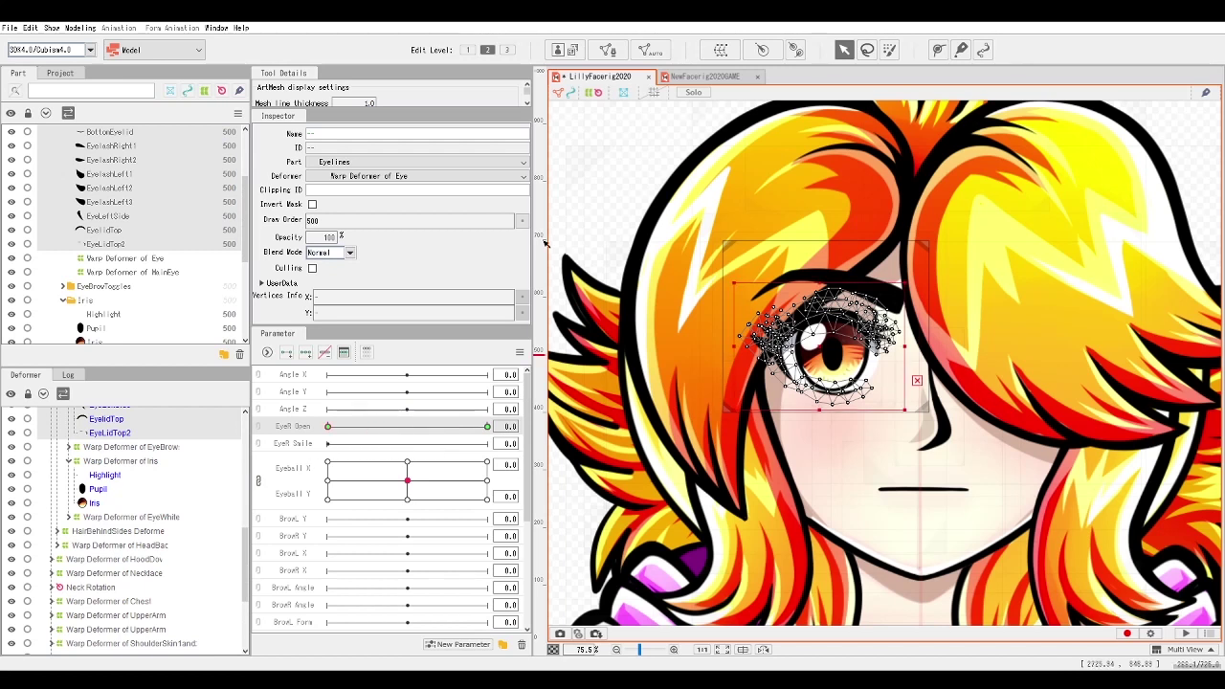
left_click(487, 426)
left_click_drag(489, 427, 330, 428)
Place the EyeLeftLid mesh inside Warp Deformer of Eye.
left_click(804, 292)
left_click_drag(142, 458, 126, 615)
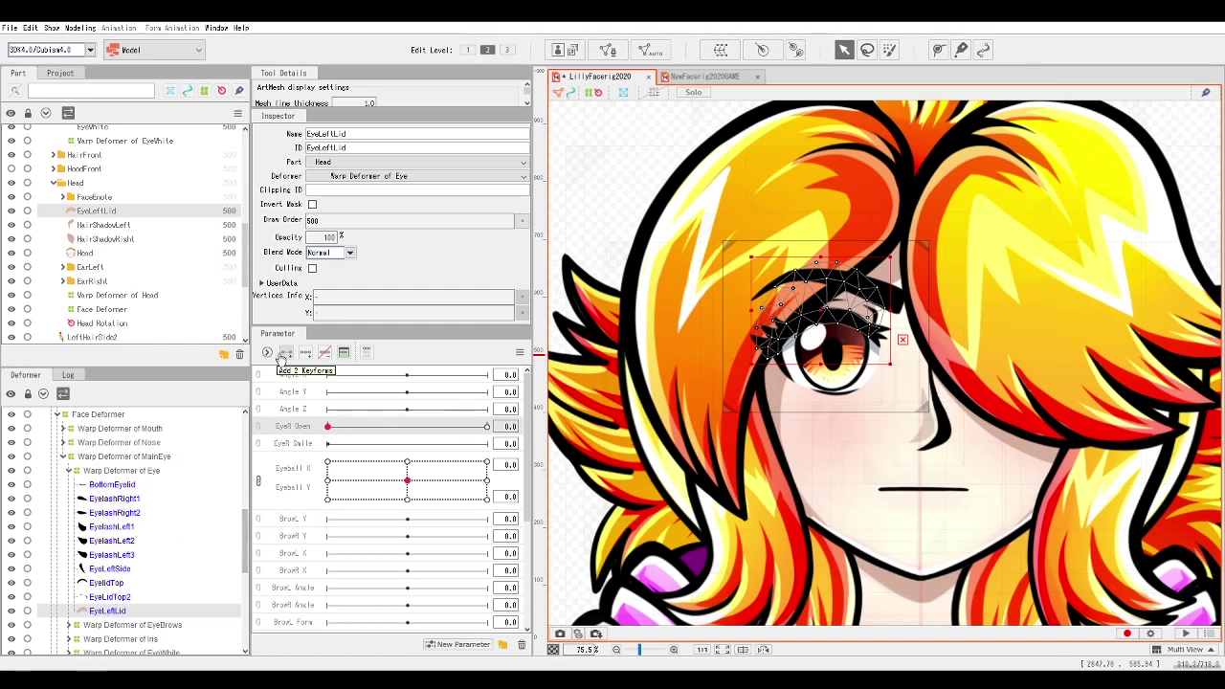
Check the EyeR Open keys on the EyelashRight2 mesh, returning the parameter to 0.0.
left_click(117, 517)
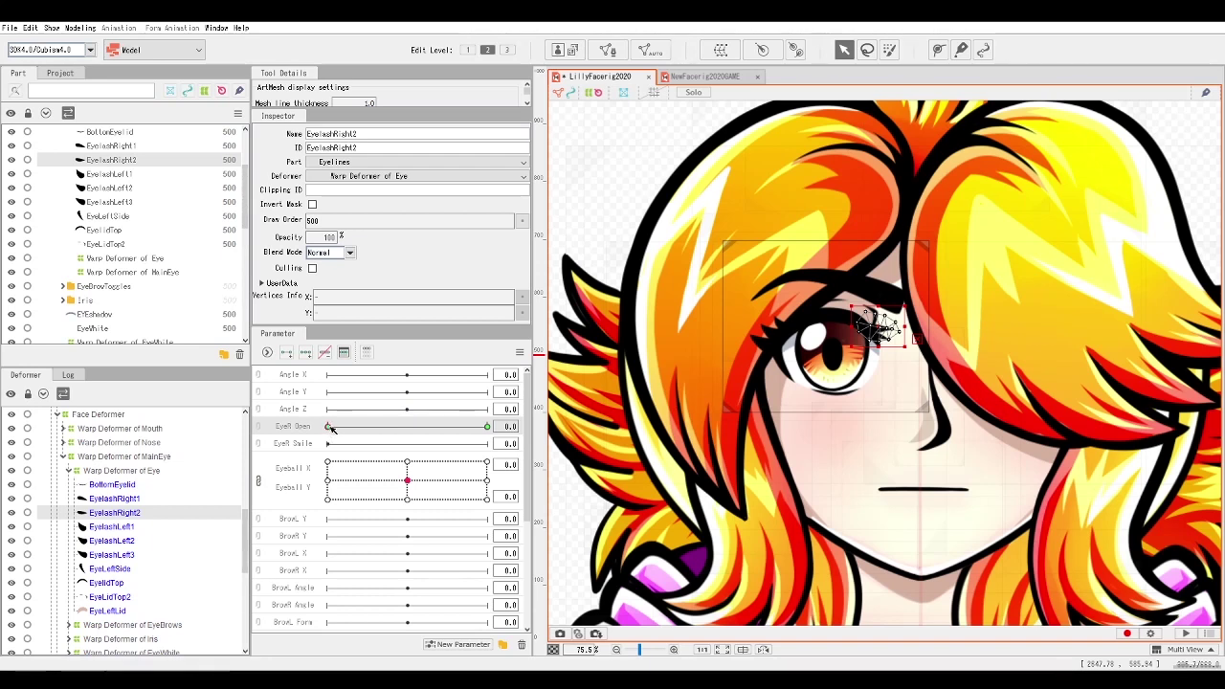
left_click_drag(329, 428, 360, 427)
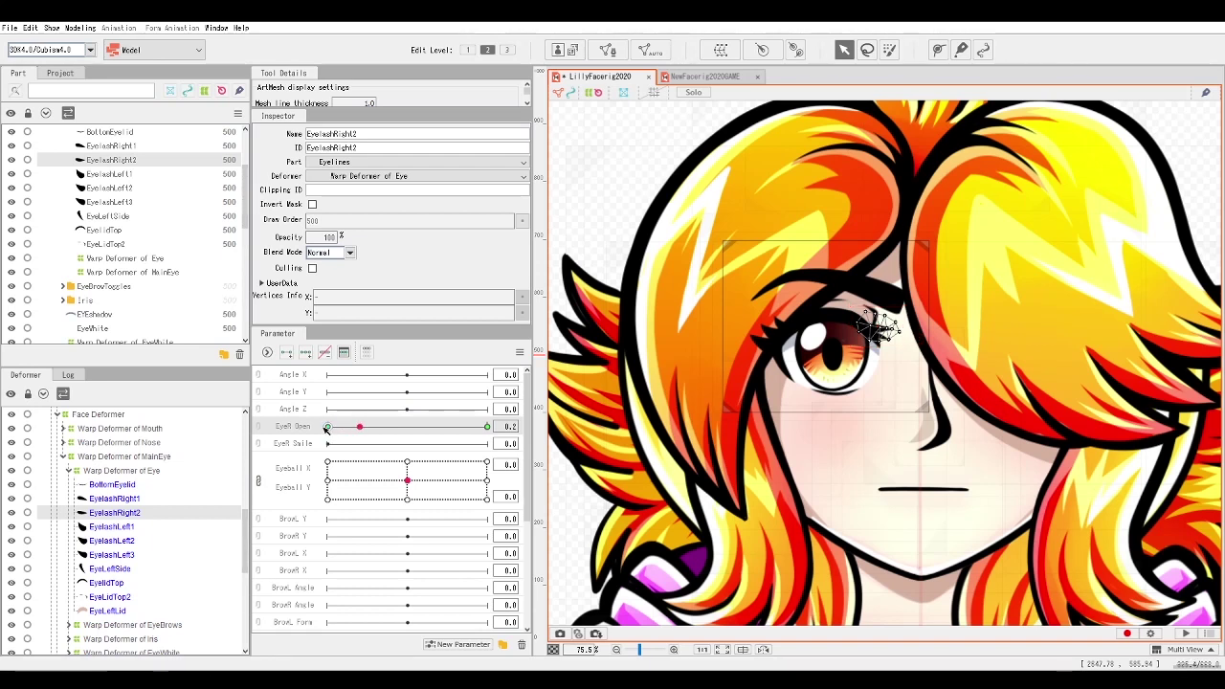
left_click(329, 429)
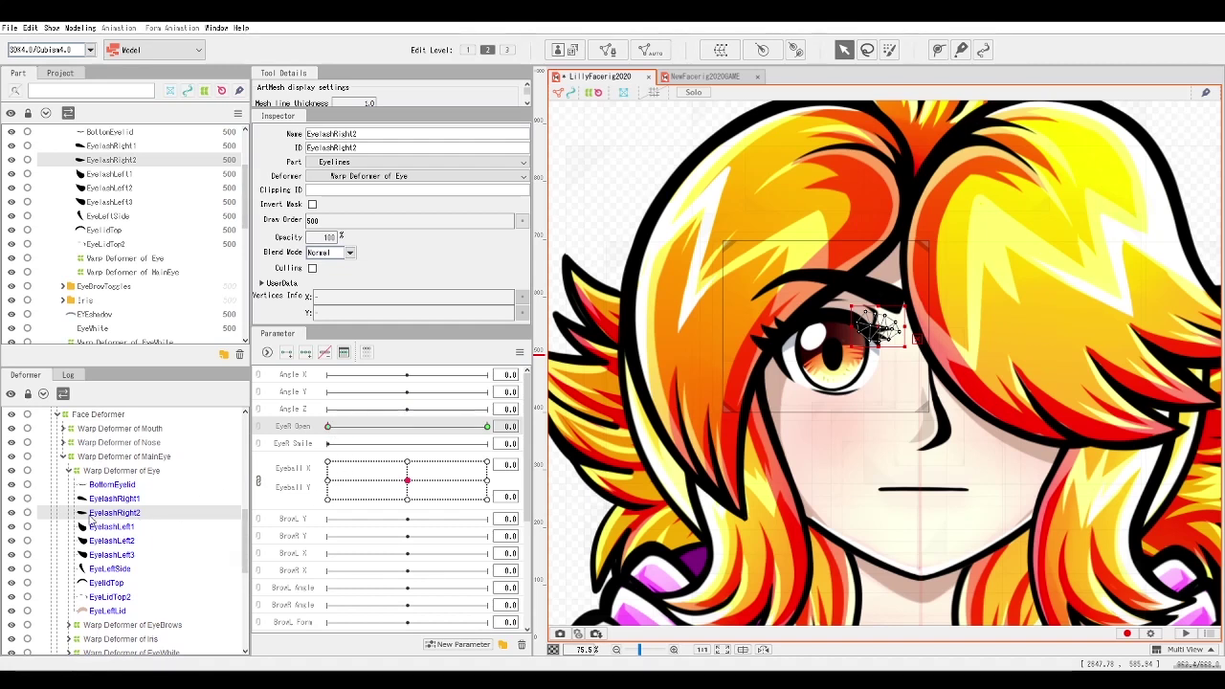
Select EyelidTop for Deform Path editing and hide the eyelashes, EyeLeftSide, iris and covering front hair.
left_click(105, 582)
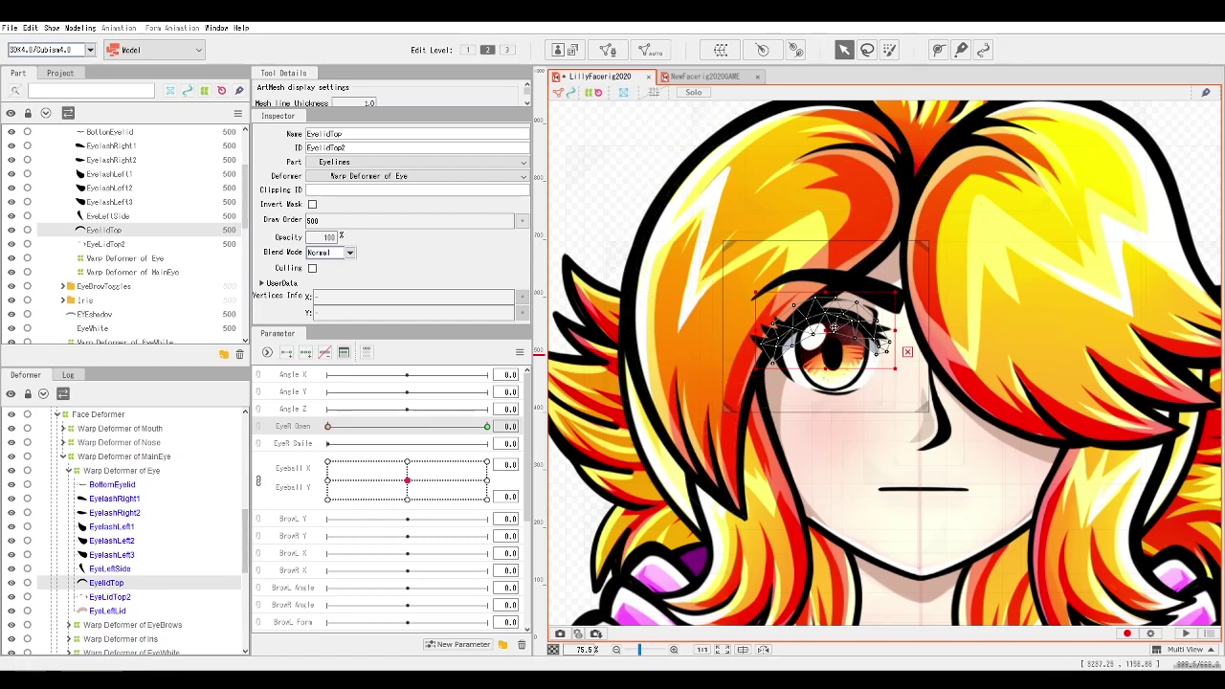
scroll(828, 320, "up", 5)
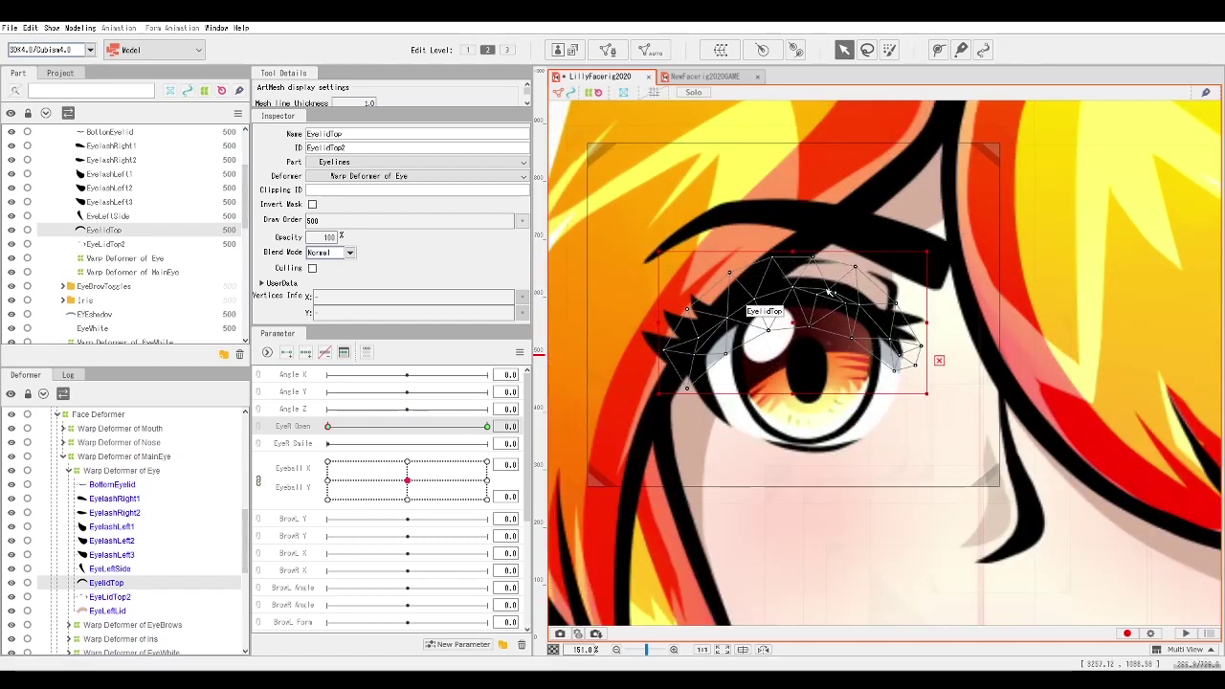
mouse_move(793, 251)
left_mouse_down()
mouse_move(793, 333)
mouse_move(794, 254)
left_mouse_up()
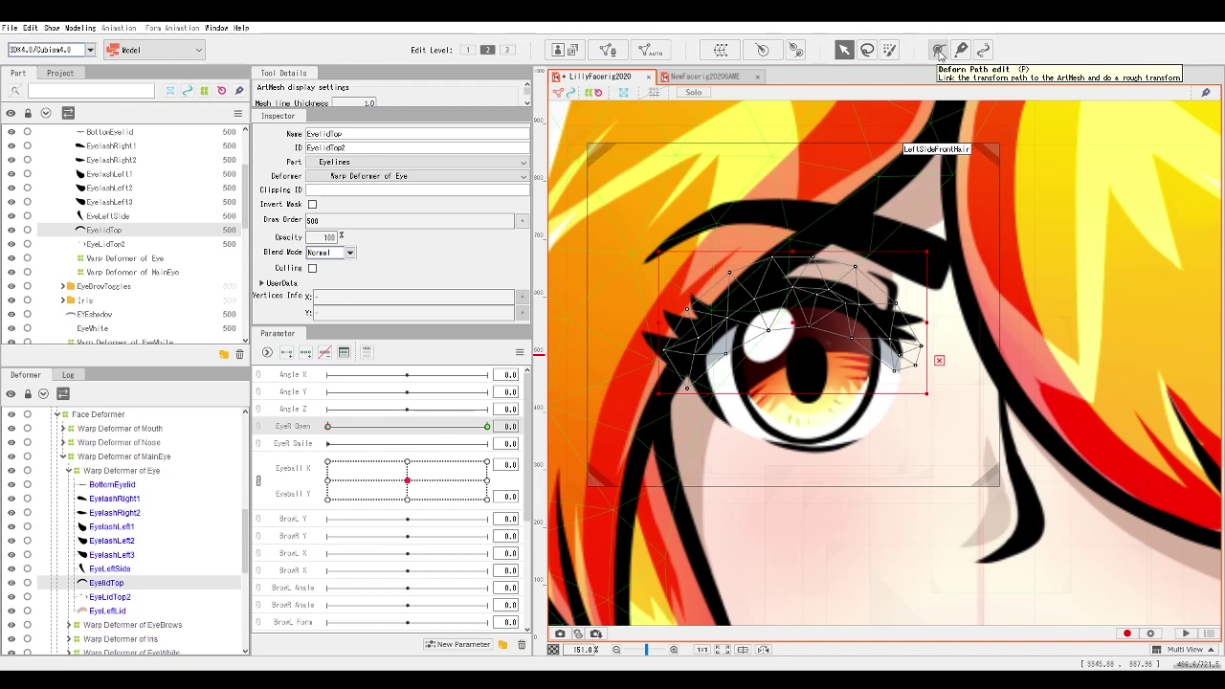
left_click(940, 51)
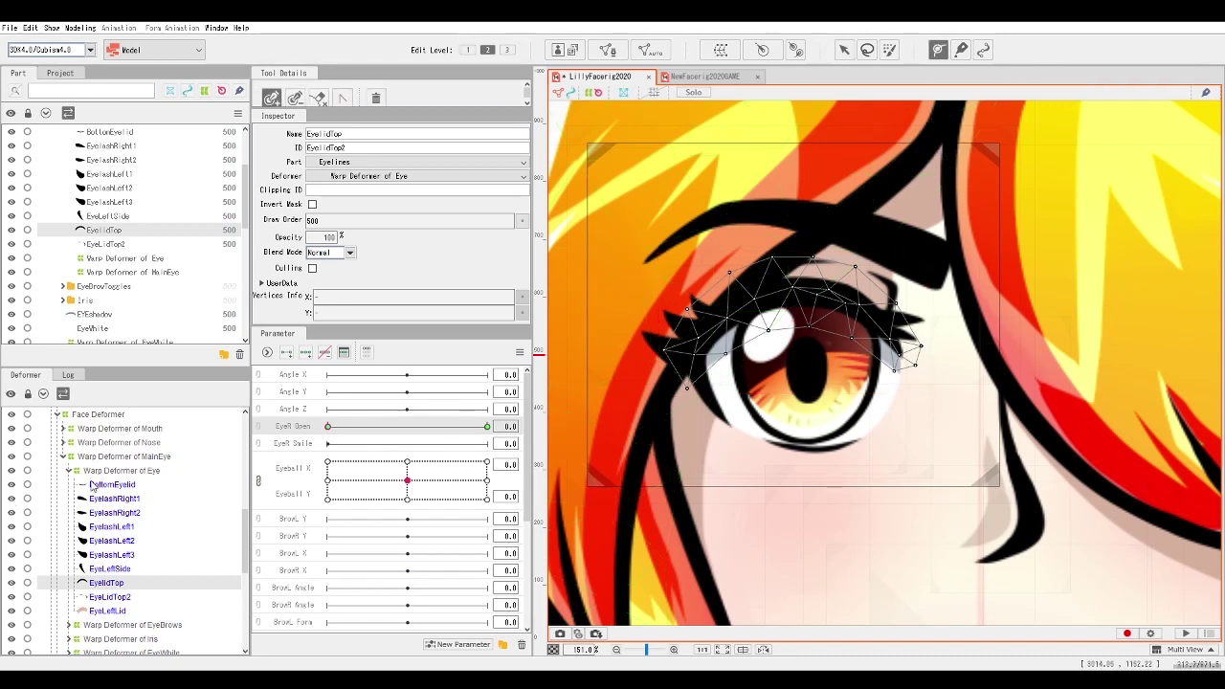
left_click(10, 512)
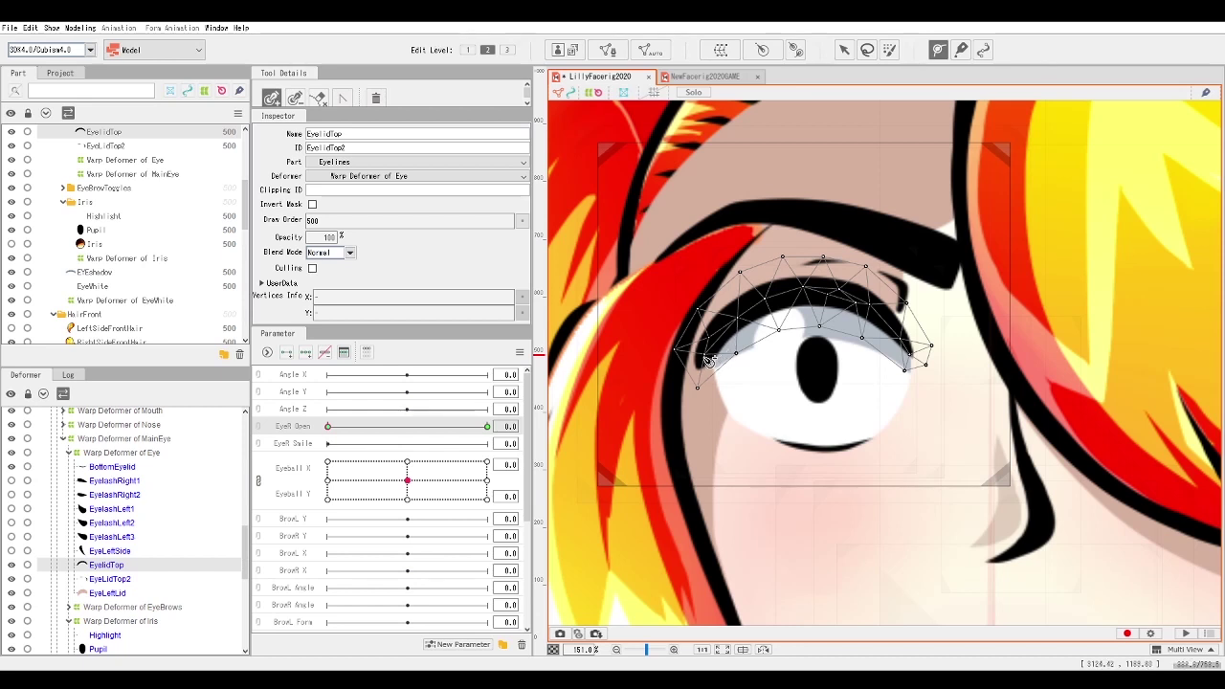
Create a five-point deform path on EyelidTop, following the upper lid's curve from corner to corner.
left_click(703, 357)
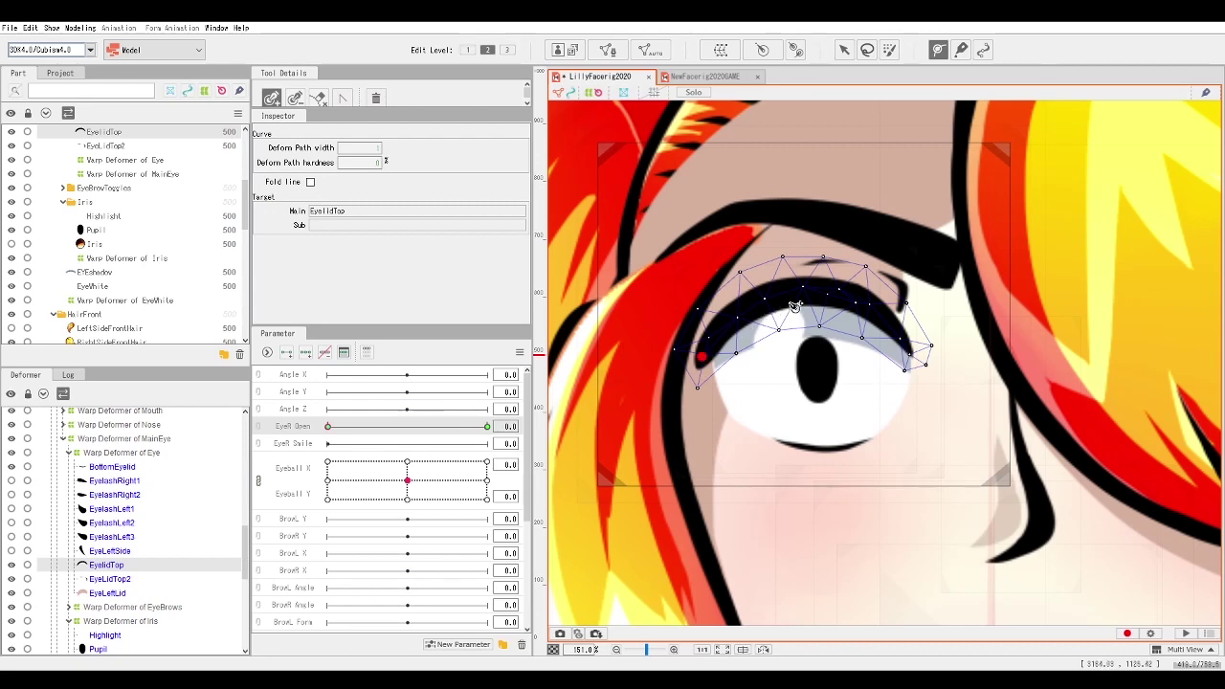
left_click(911, 351)
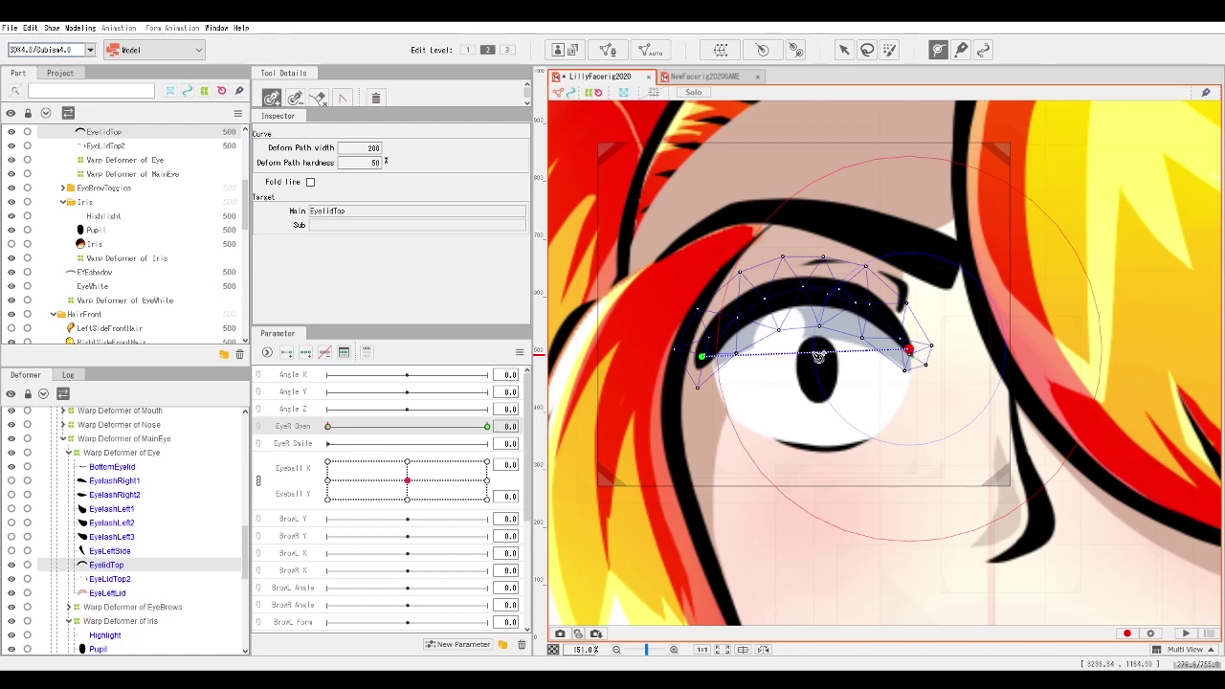
left_click(804, 354)
left_click_drag(803, 355, 805, 289)
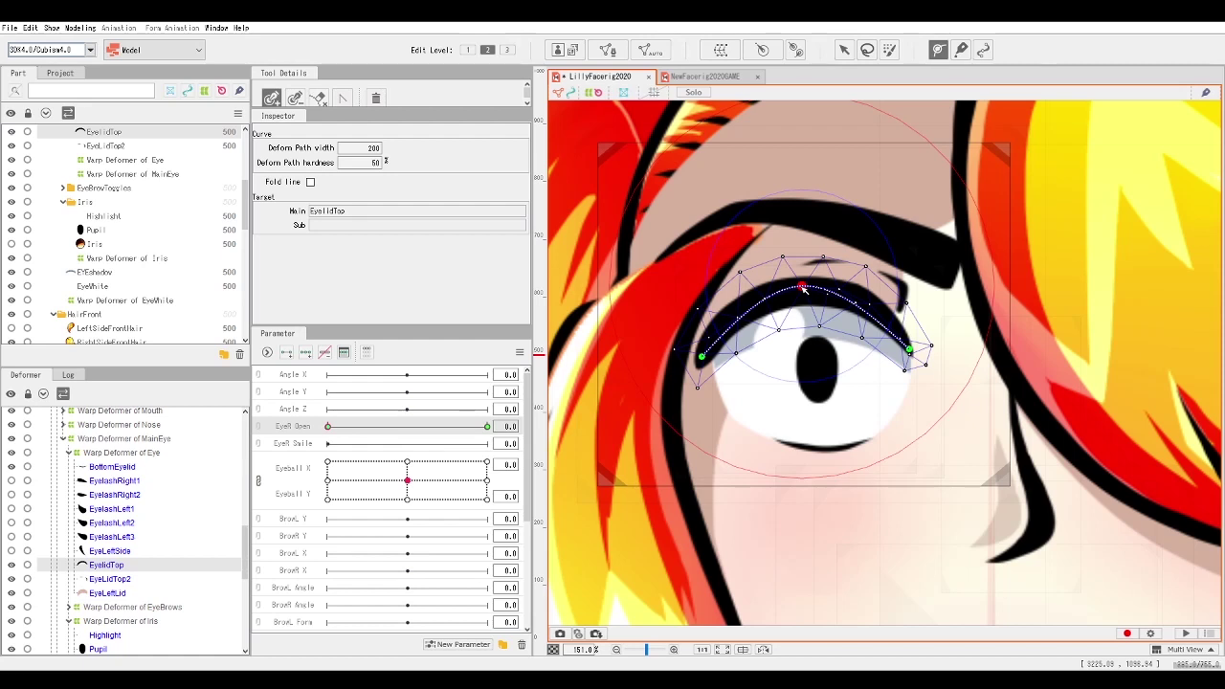
left_click_drag(805, 289, 805, 291)
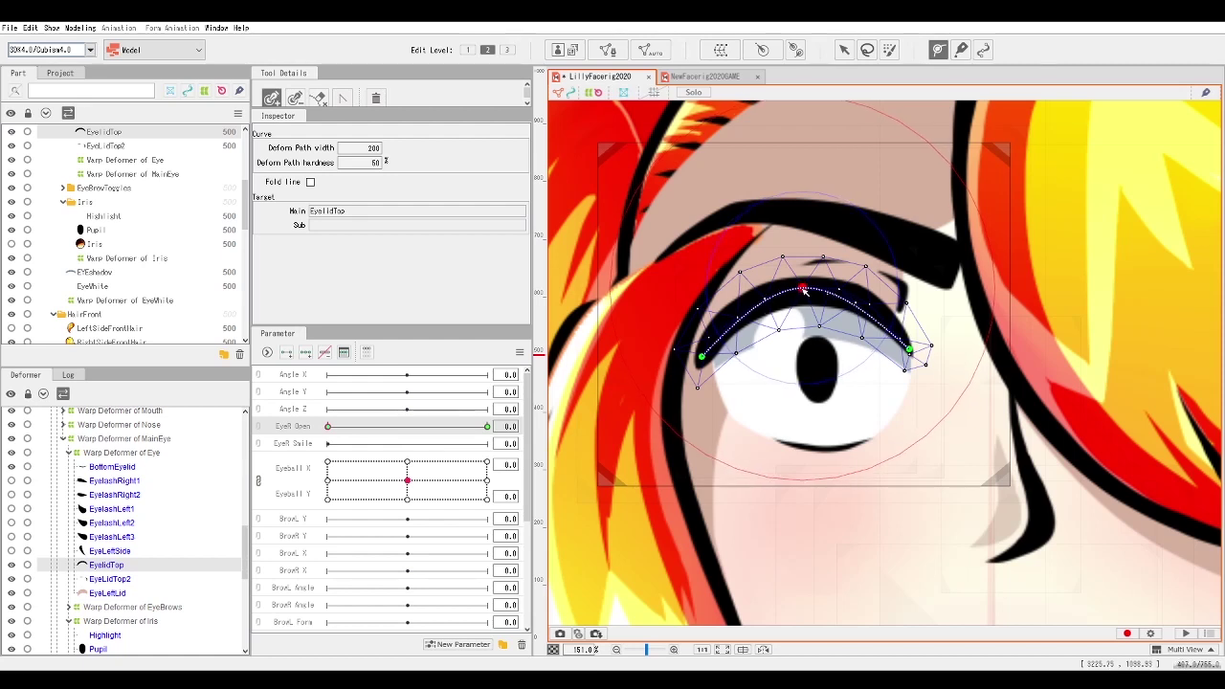
left_click(742, 321)
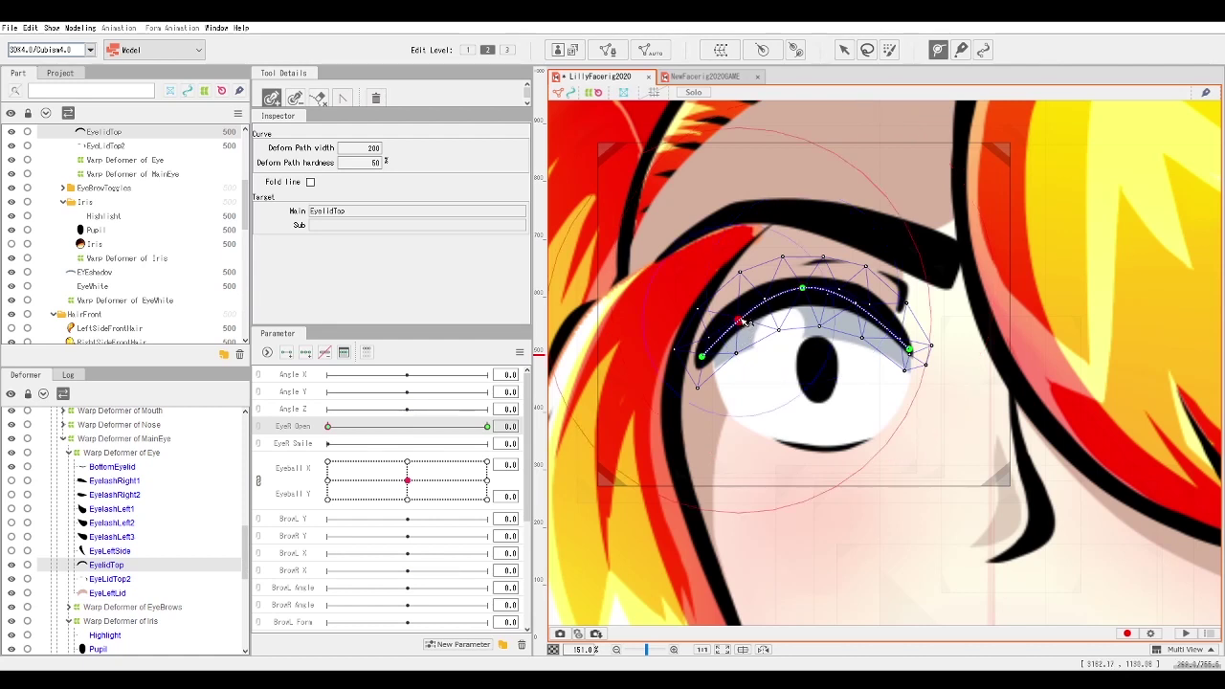
left_click_drag(747, 326, 744, 316)
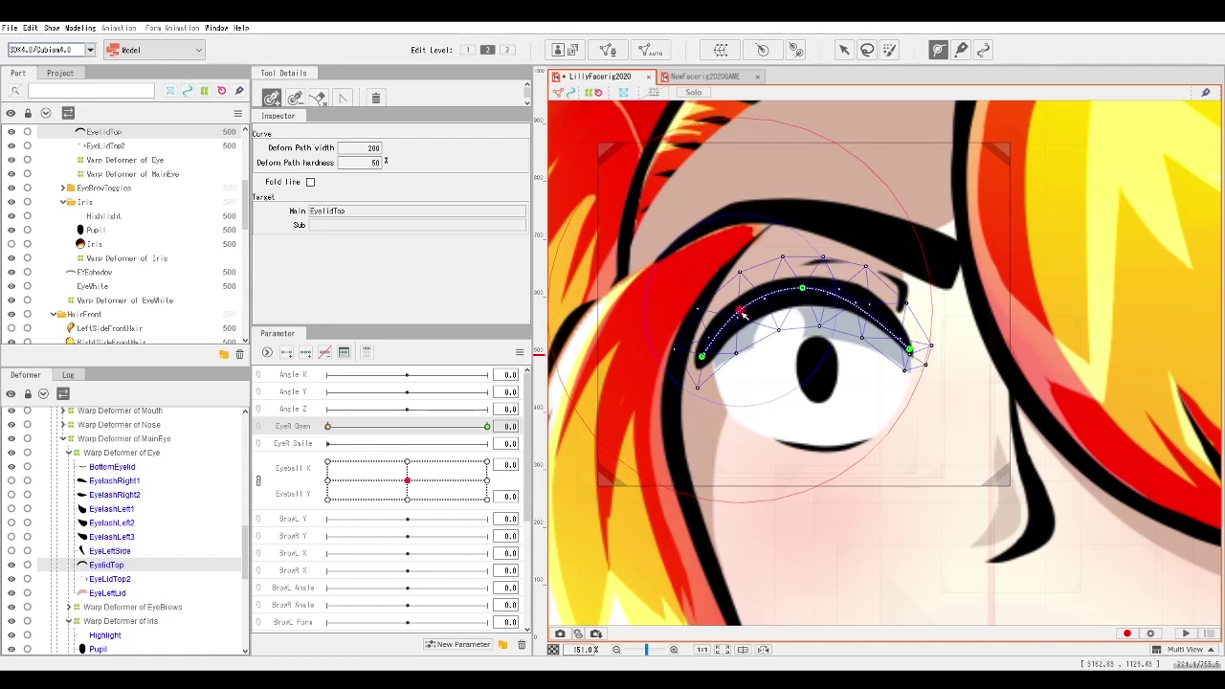
left_click(867, 314)
left_click_drag(867, 314, 872, 309)
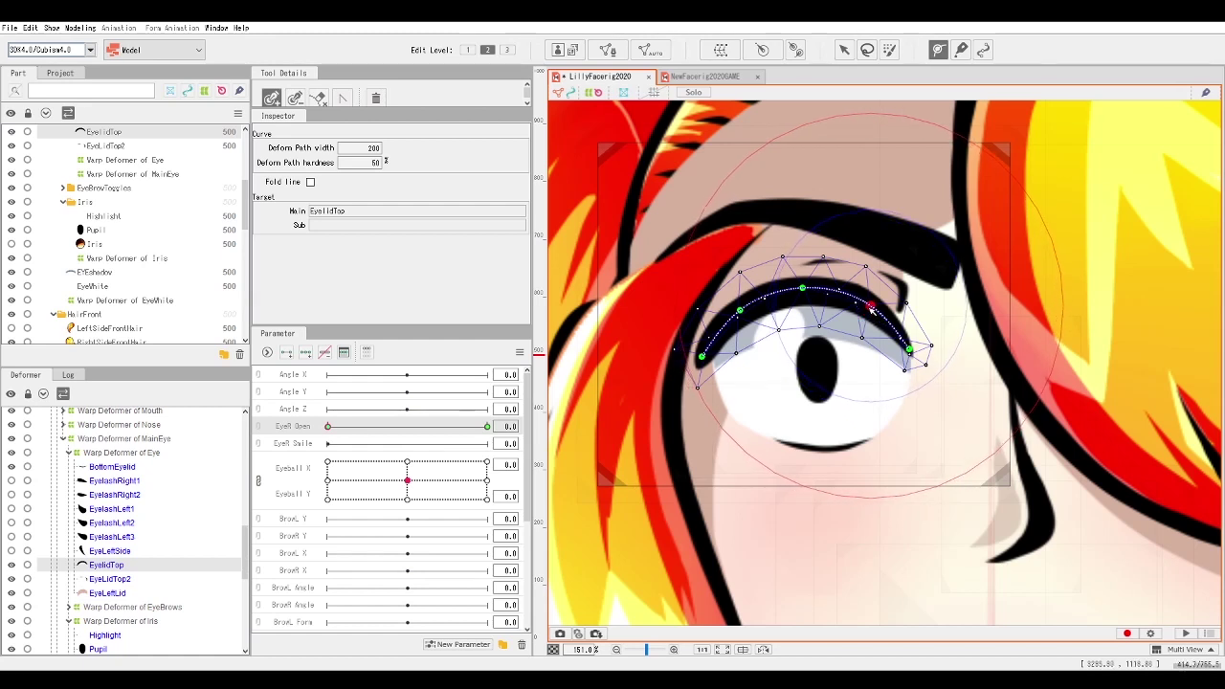
Replace EyelidTop's coarse mesh with a denser one that closely follows the lid's outline.
left_click(845, 51)
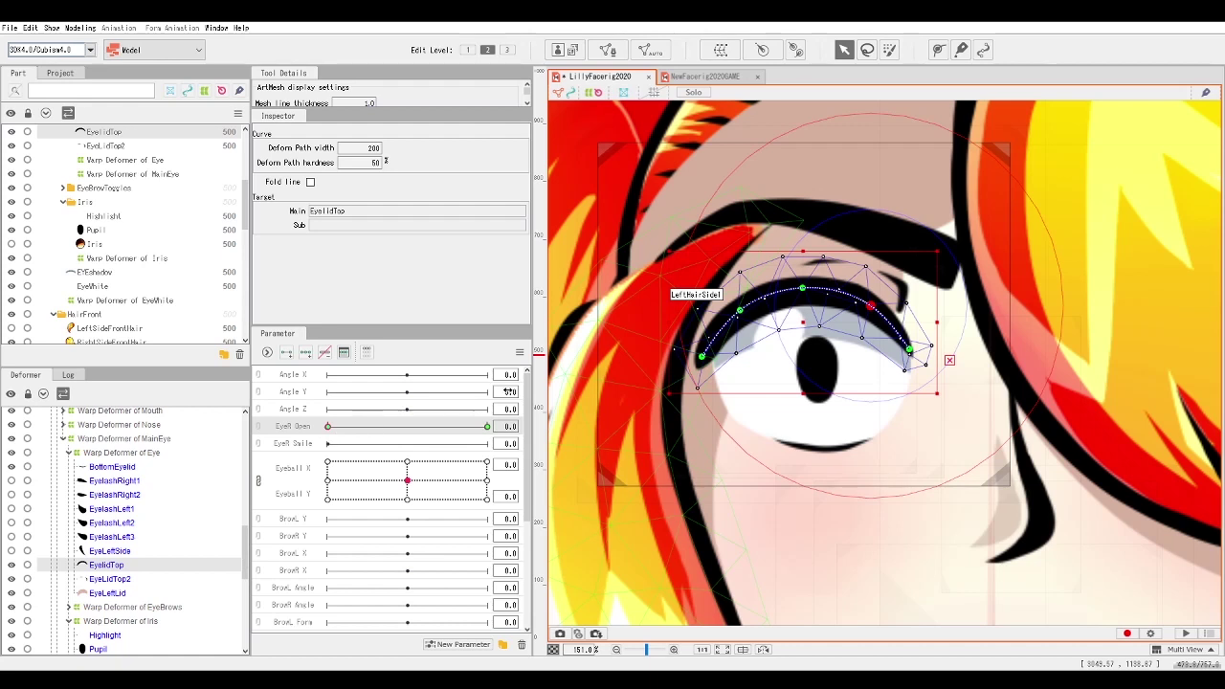
left_click(784, 302)
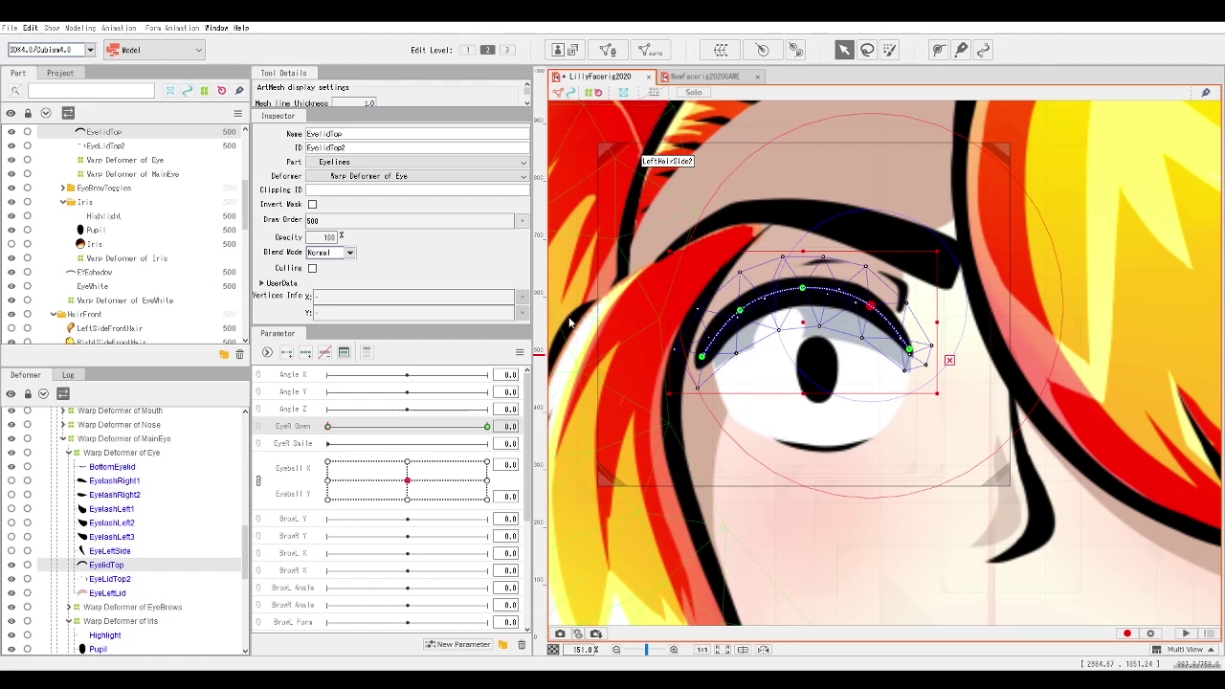
key("ctrl+z")
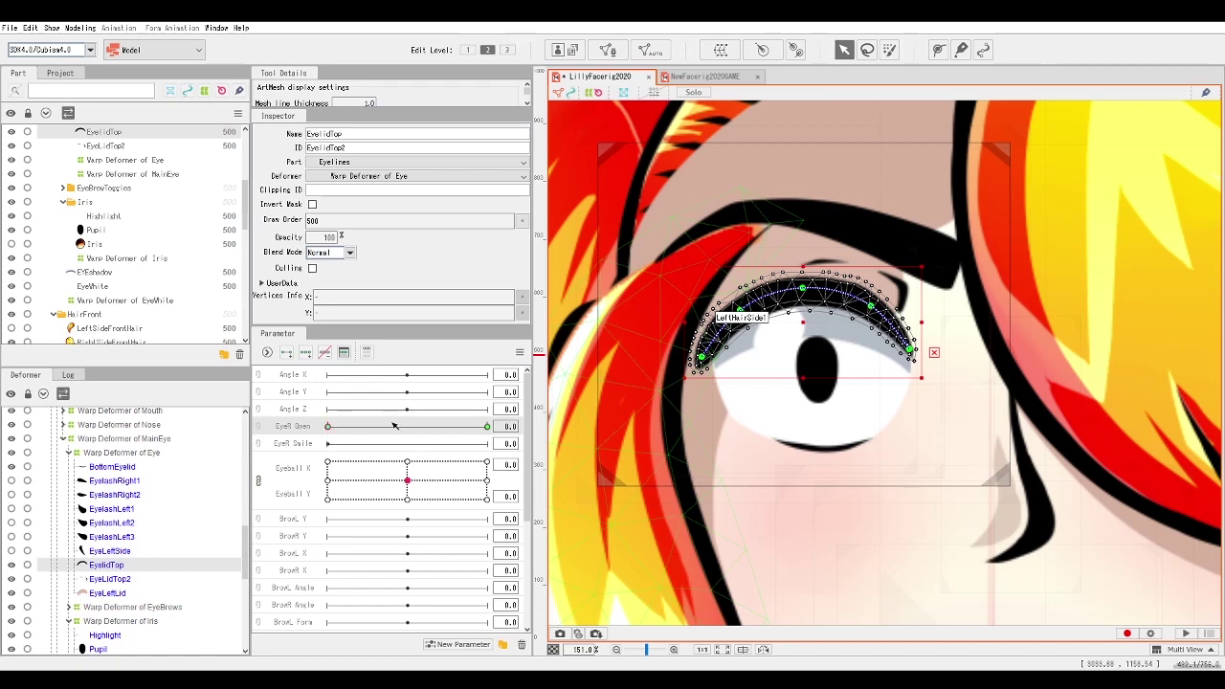
Bend EyelidTop into a downward curve at EyeR Open 0.0 by lowering the three inner deform path points.
left_click_drag(804, 288, 740, 341)
left_click_drag(871, 307, 867, 336)
left_click_drag(803, 314, 798, 403)
scroll(803, 343, "up", 2)
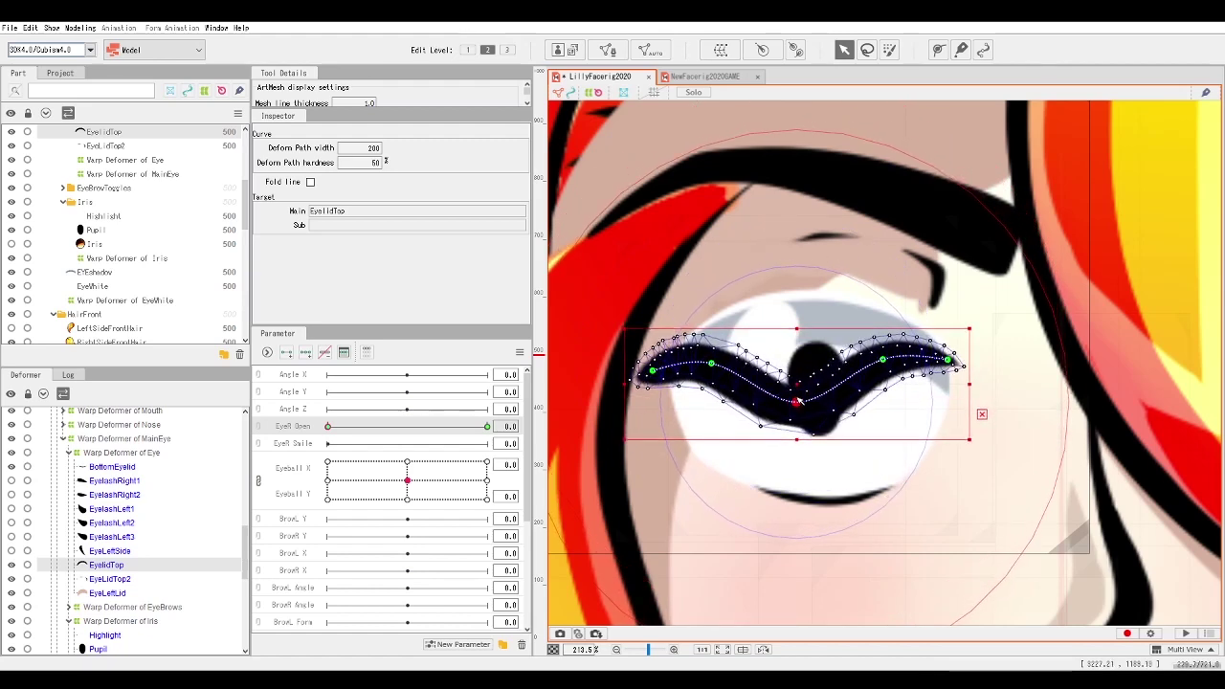
left_click_drag(713, 363, 704, 401)
left_click_drag(880, 362, 892, 398)
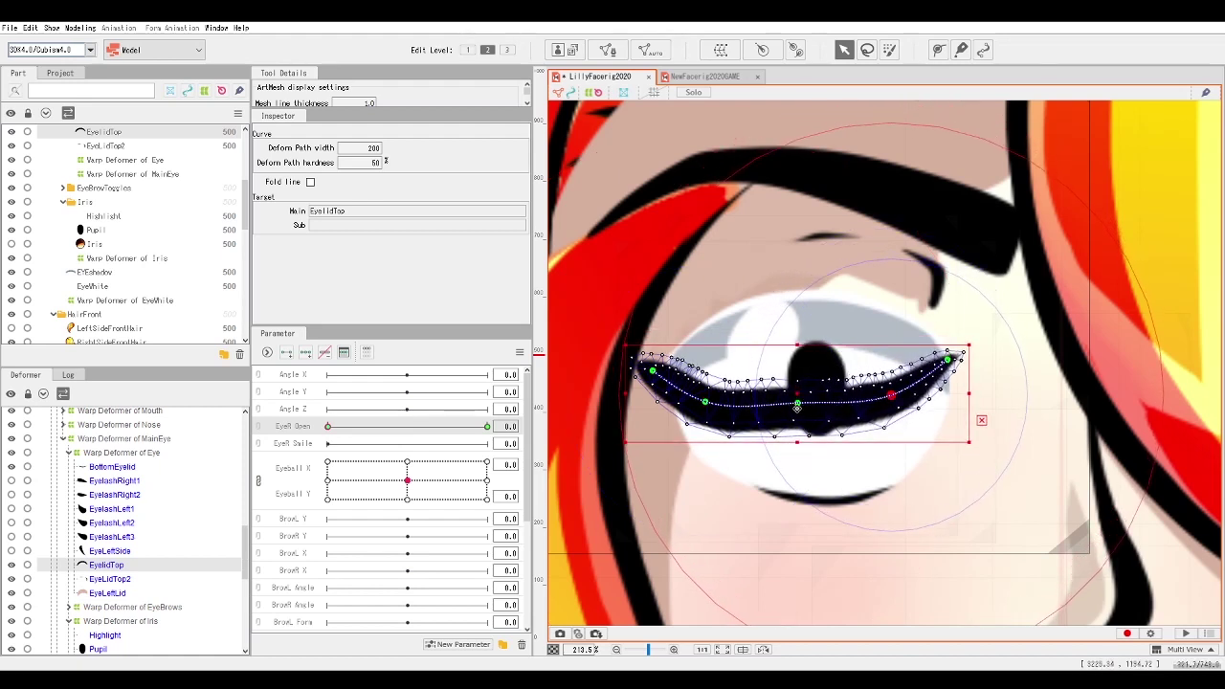
left_click(797, 405)
left_click_drag(797, 409, 798, 435)
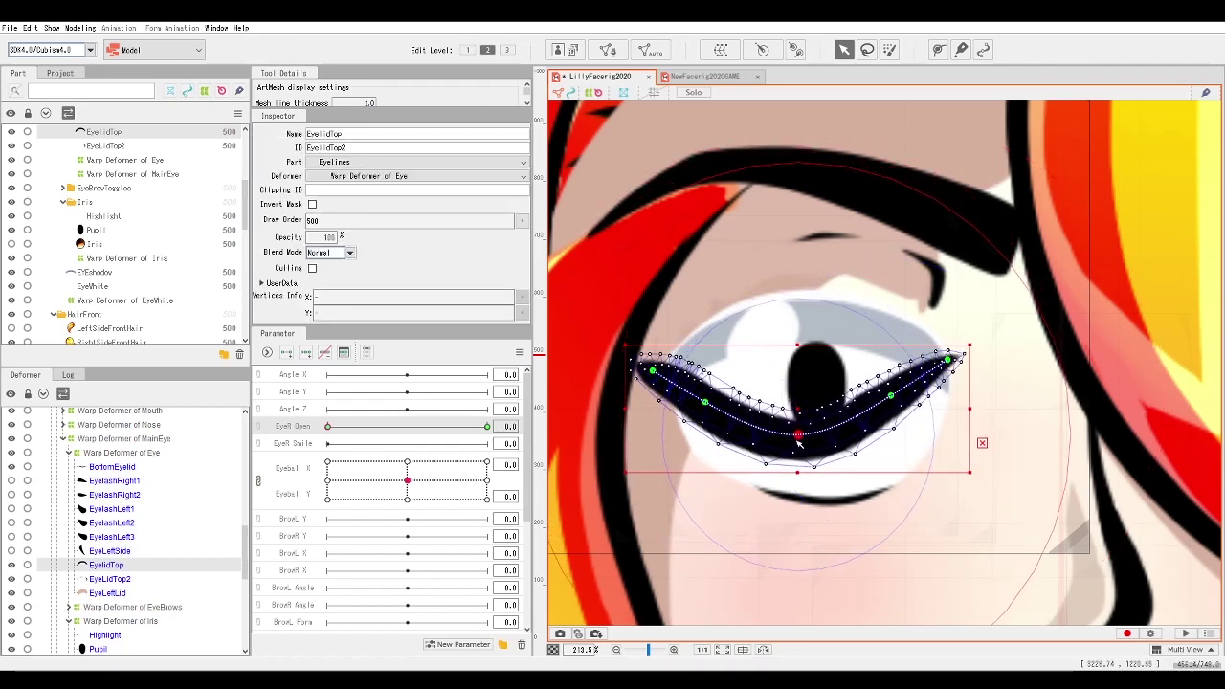
Lower EyelidTop's corners and inner path points toward the bottom of the eye white, keeping the downward curve smooth.
left_click(799, 443)
left_click_drag(890, 398, 894, 421)
left_click_drag(948, 362, 949, 395)
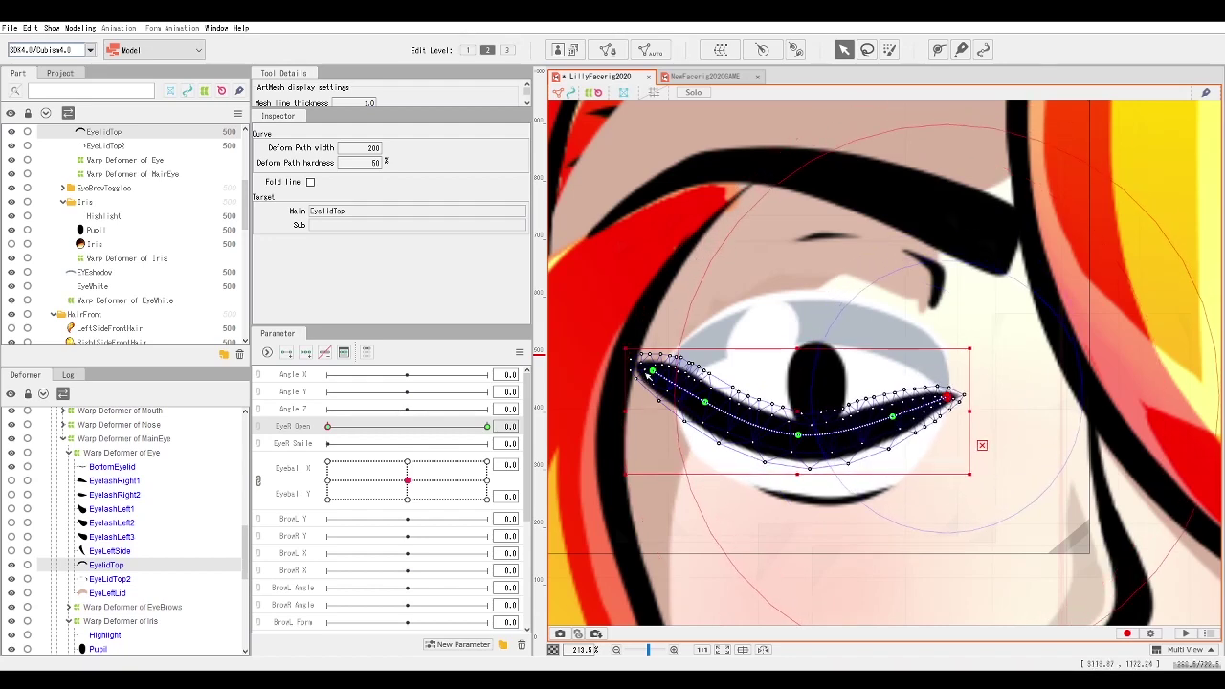
left_click_drag(708, 404, 718, 421)
left_click_drag(946, 394, 944, 415)
left_click_drag(796, 473, 796, 481)
left_click_drag(706, 446, 716, 459)
left_click(896, 461)
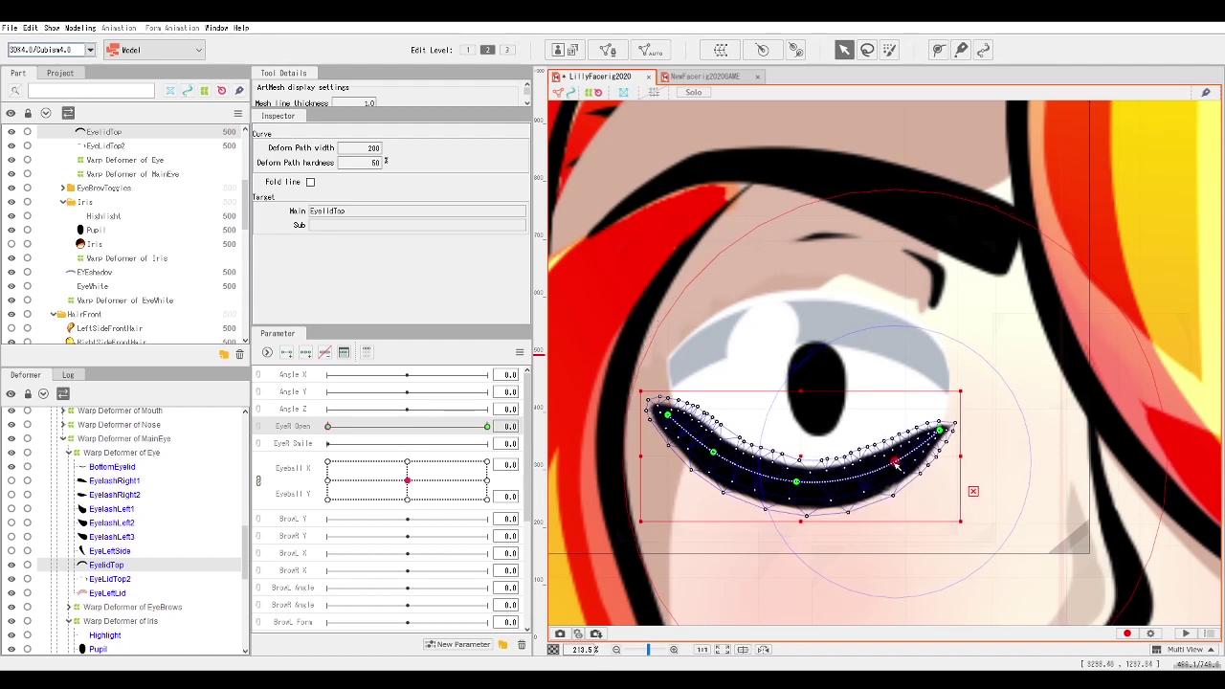
Fine-tune EyelidTop's deform path points so the closed lid forms an even curve over the bottom eyelid line.
left_click_drag(798, 482, 798, 487)
left_click(942, 431)
left_click_drag(943, 434, 902, 478)
left_click(897, 467)
left_click_drag(713, 457, 713, 466)
left_click_drag(667, 414, 667, 431)
left_click_drag(713, 467, 713, 474)
left_click_drag(661, 431, 667, 439)
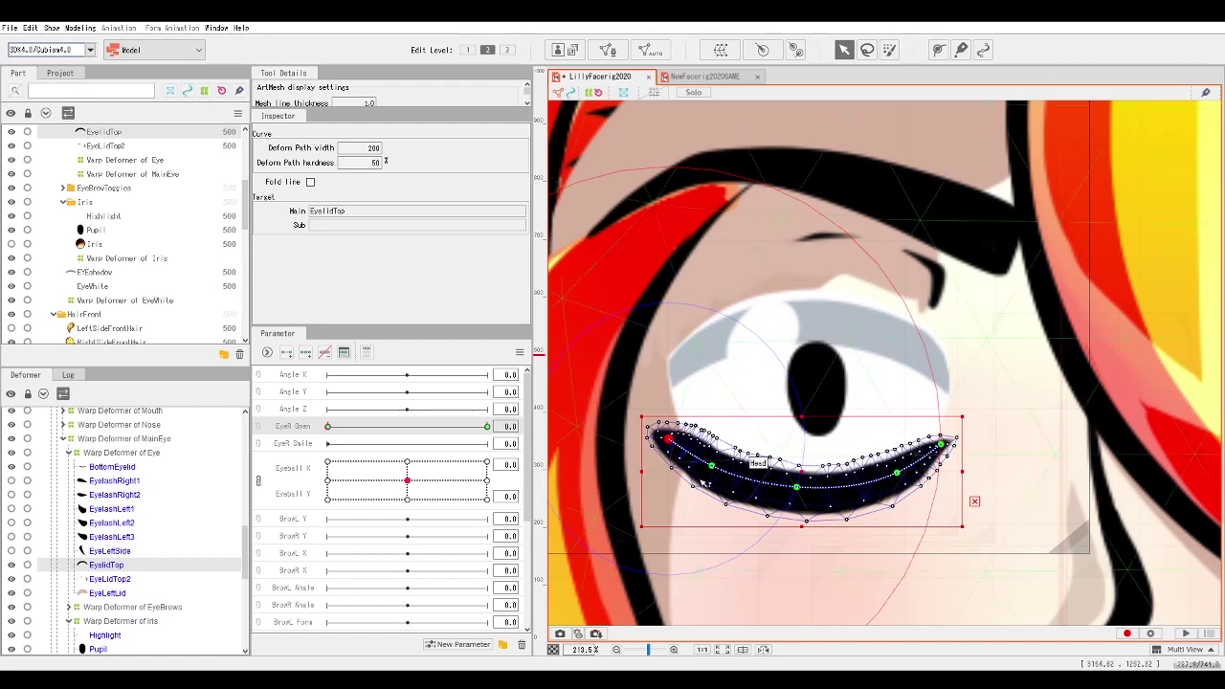
left_click_drag(711, 466, 711, 471)
left_click_drag(802, 489, 803, 493)
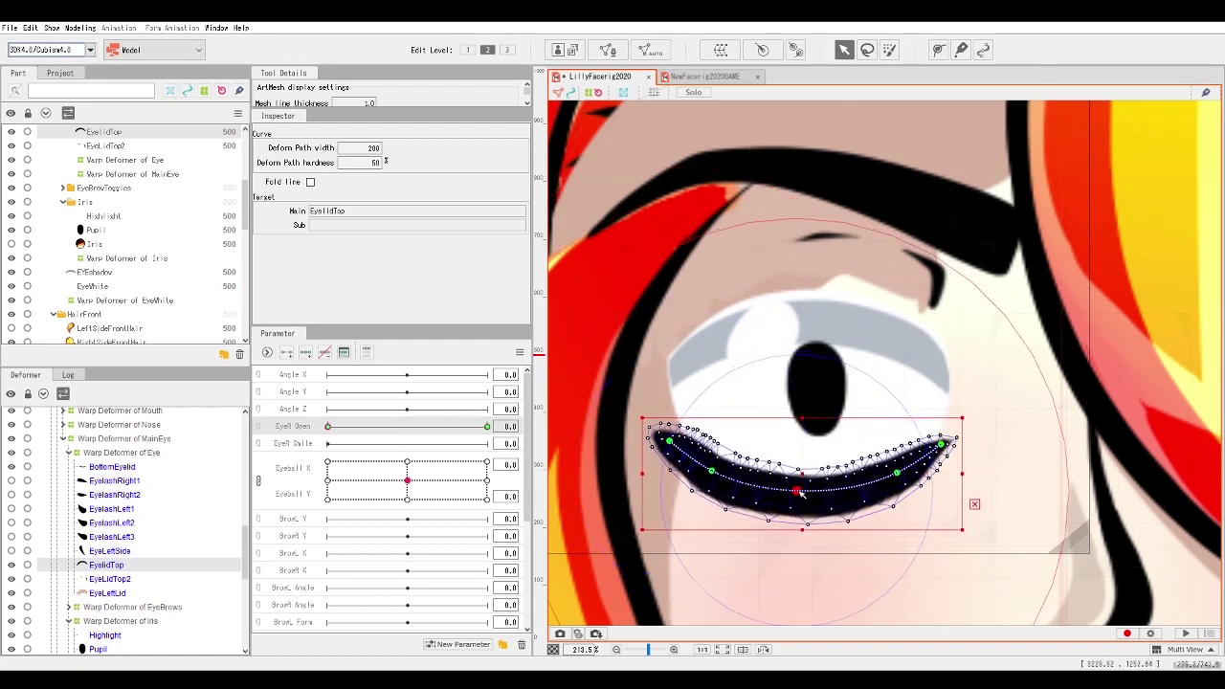
Even out the right side and left inner point of EyelidTop's deform path at EyeR Open 0.0.
left_click(897, 475)
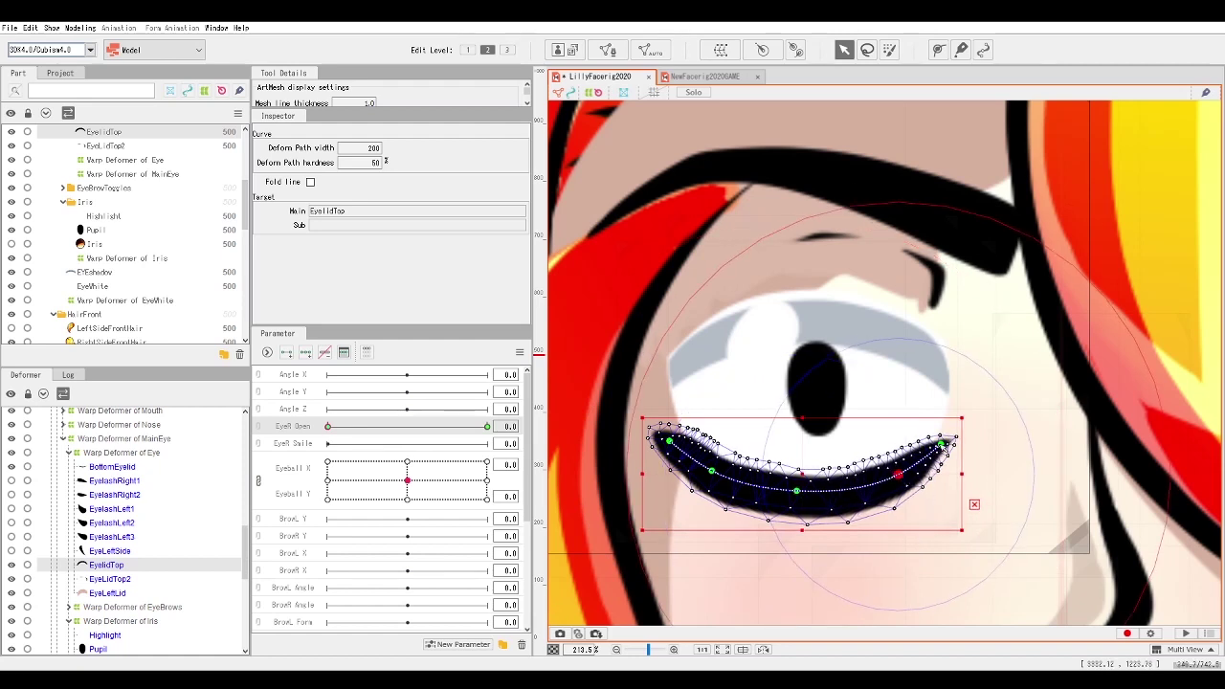
left_click(942, 445)
left_click(712, 475)
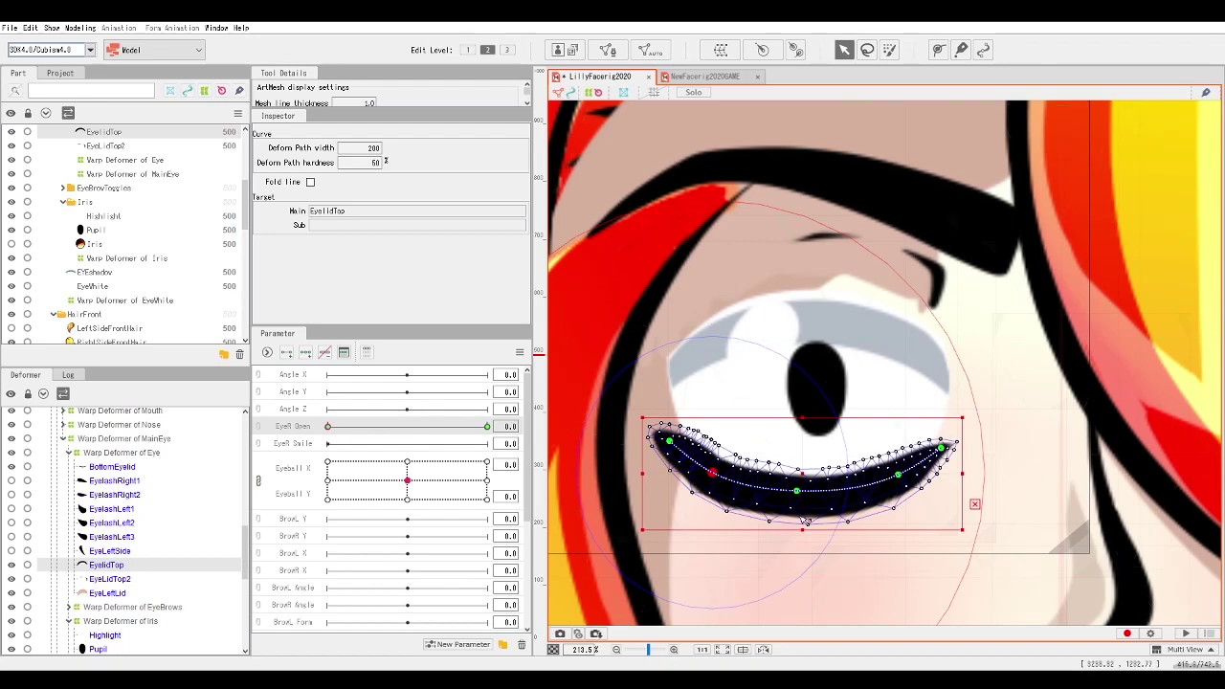
scroll(708, 436, "down", 3)
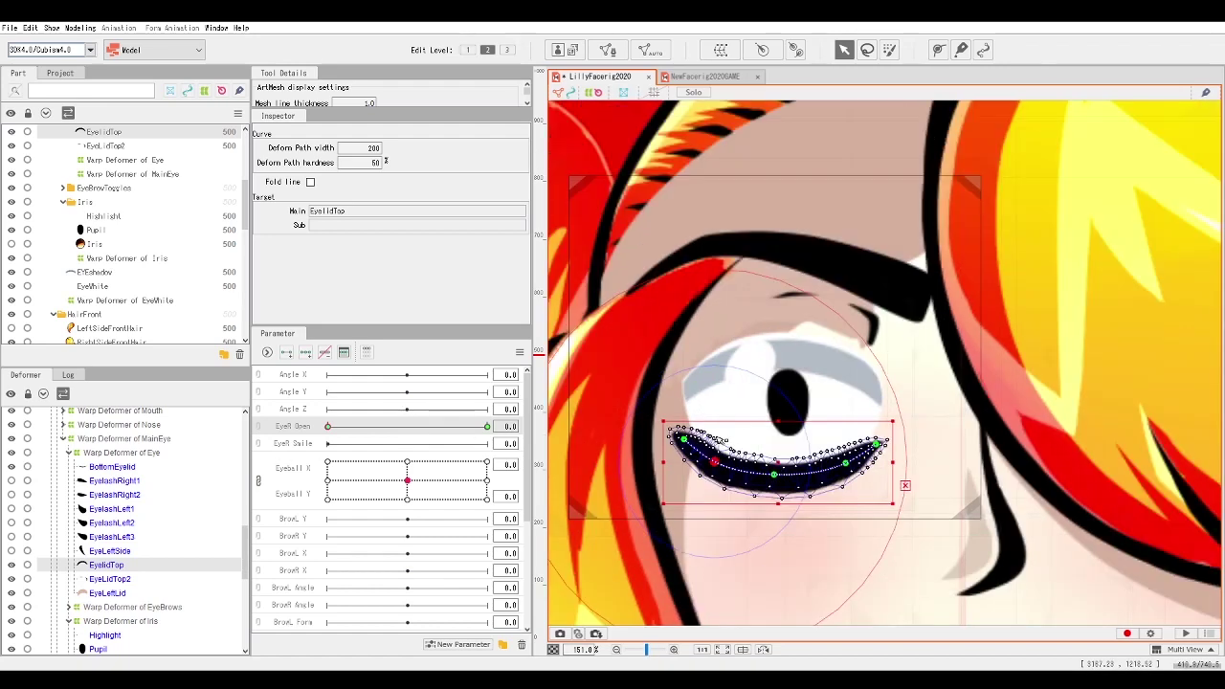
Preview the EyelidTop motion by sweeping EyeR Open between 0.0 and 1.0, returning to the closed position.
left_click_drag(329, 426, 486, 426)
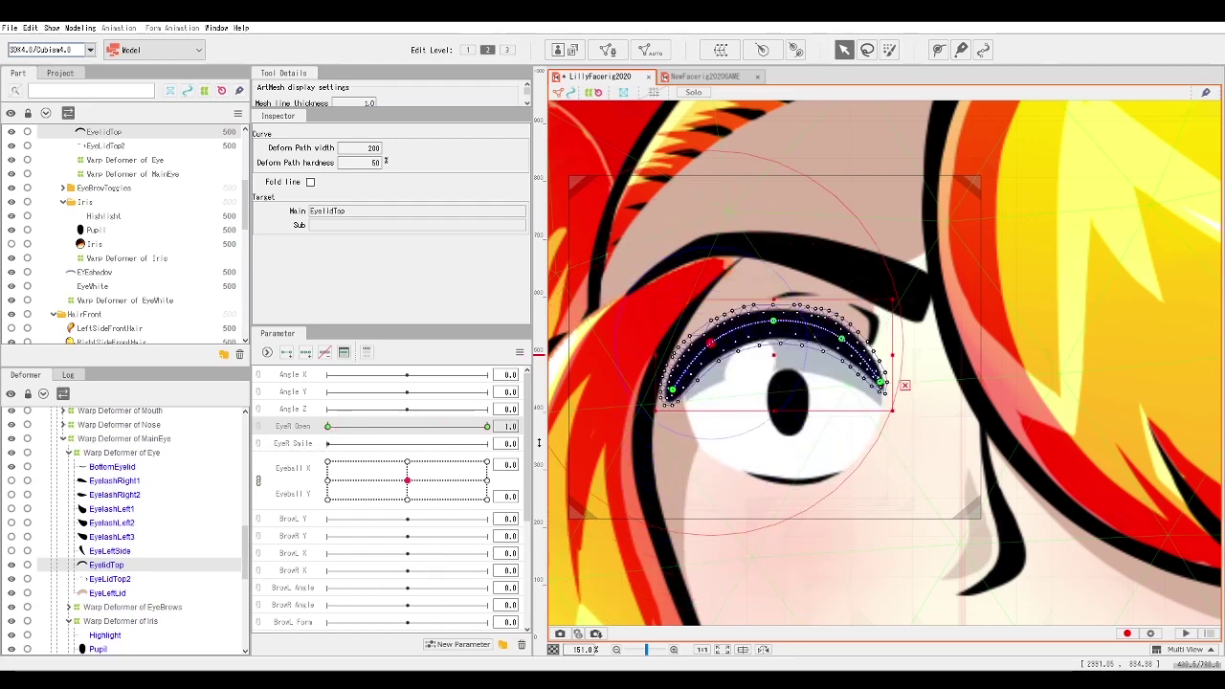
left_click_drag(487, 427, 439, 427)
key("ctrl+z")
key("ctrl+z")
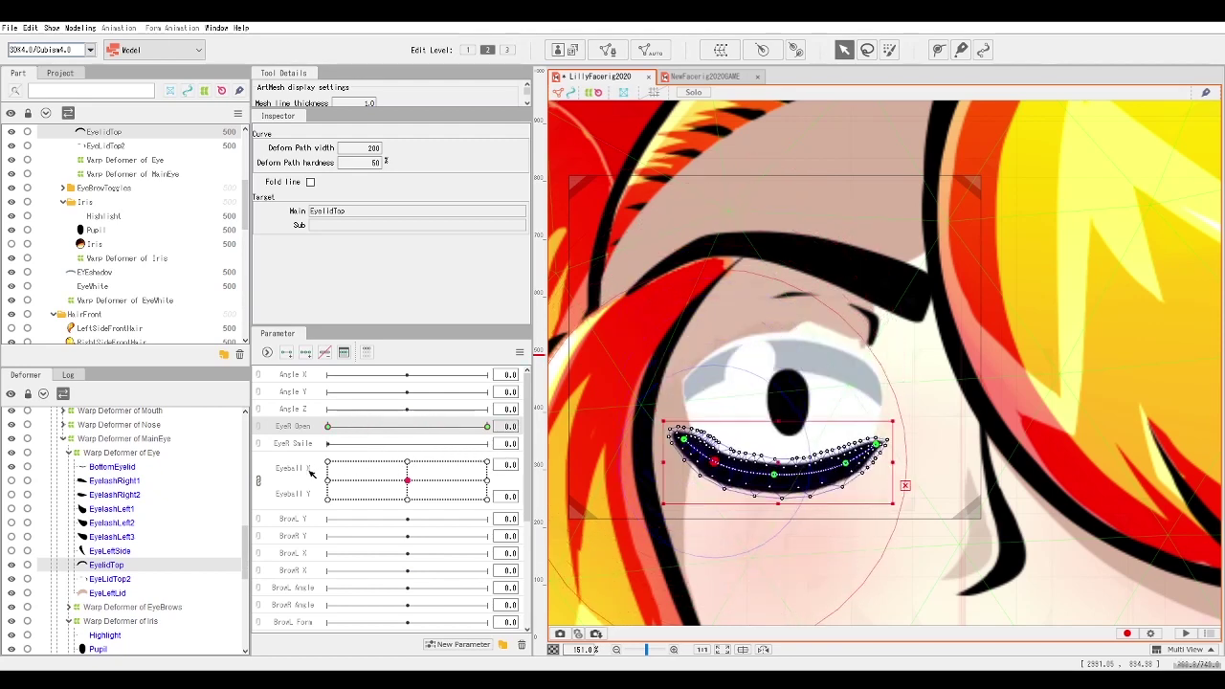
left_click(615, 221)
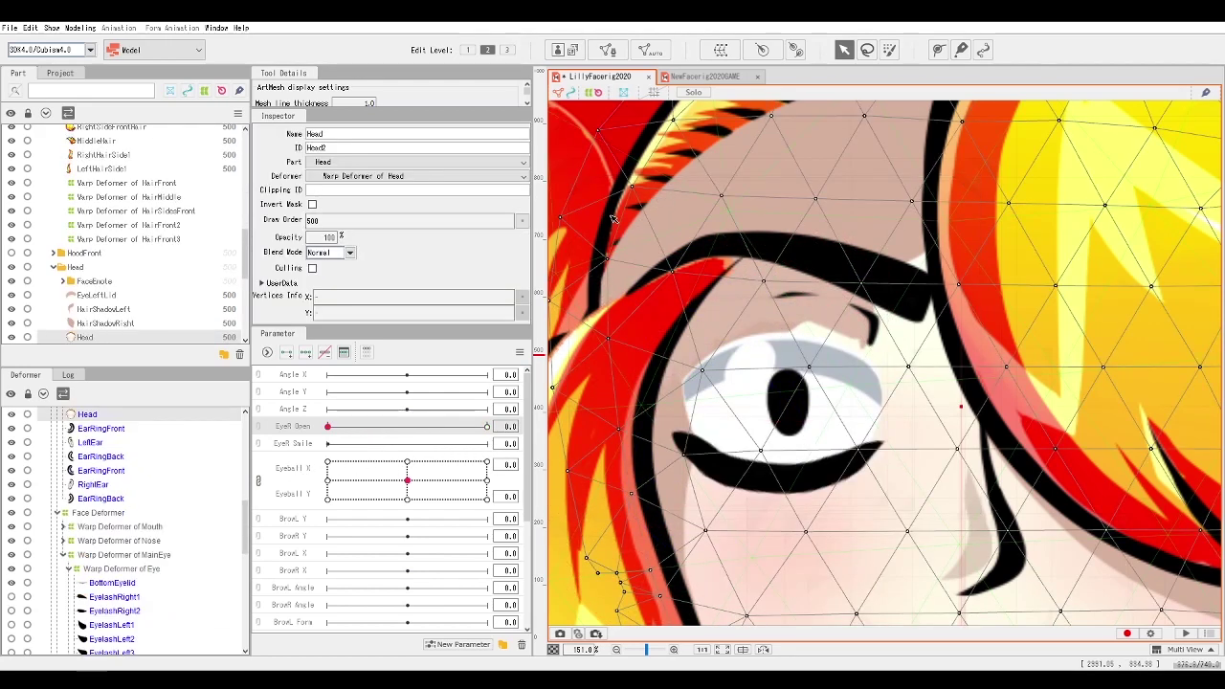
left_click(101, 455)
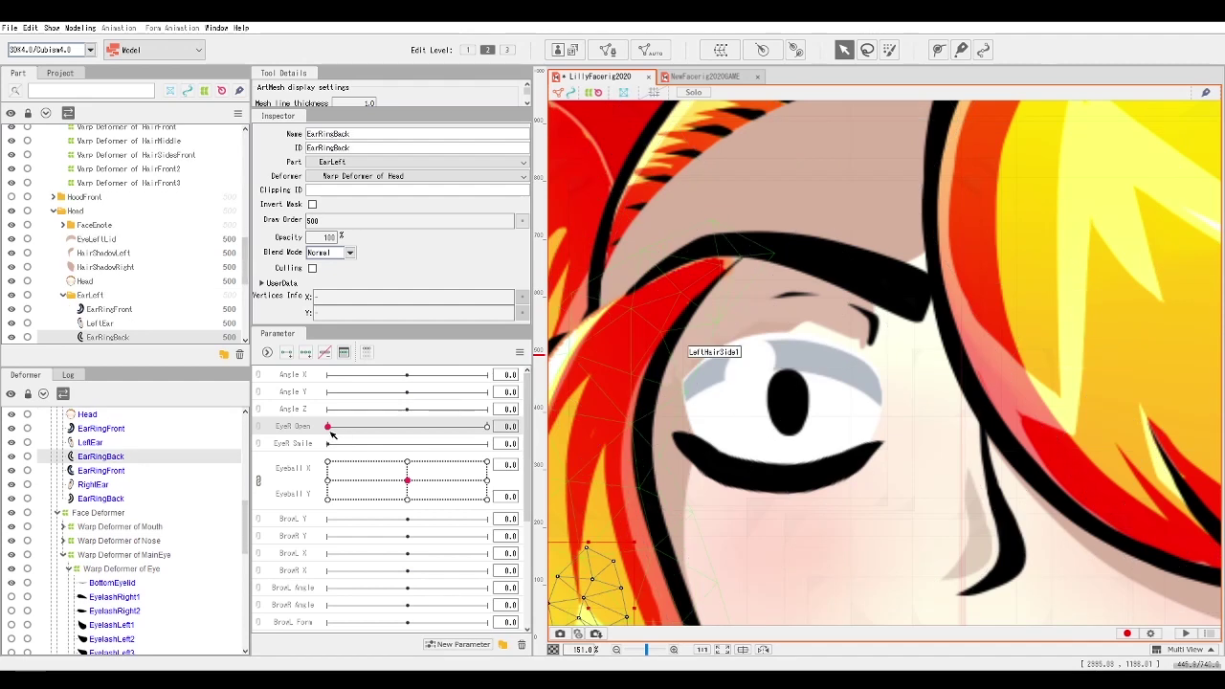
left_click_drag(333, 429, 325, 463)
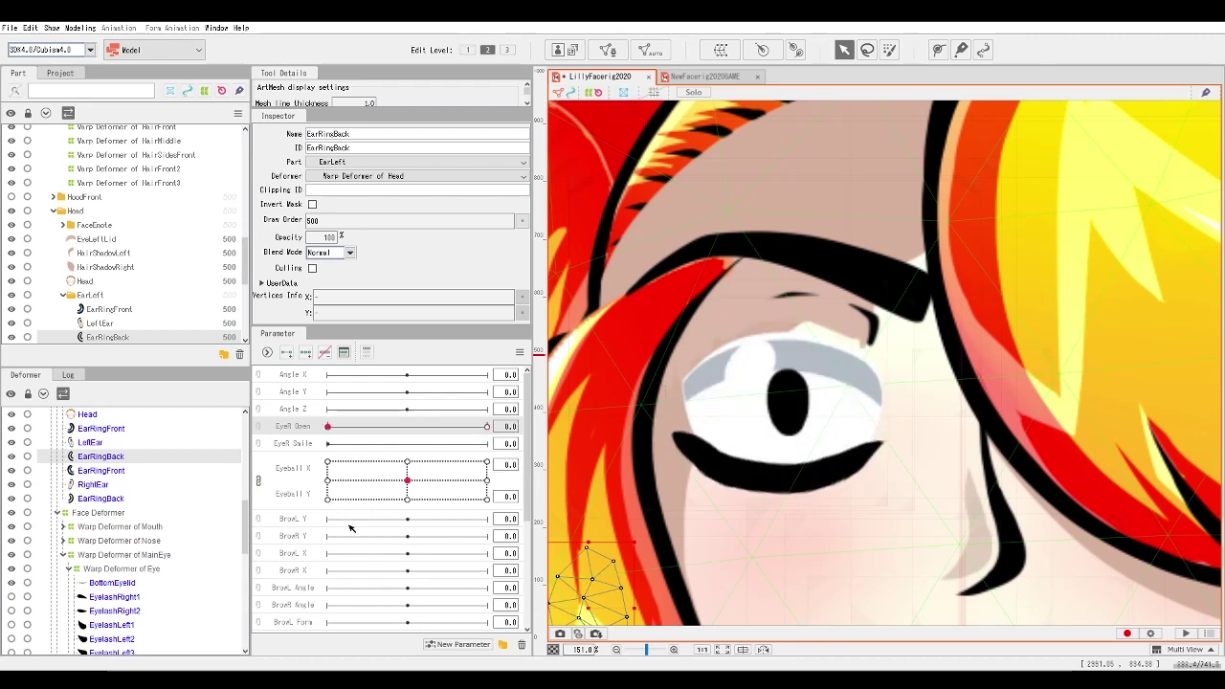
Smooth the bump on EyelidTop's upper edge near the left corner by adjusting individual mesh vertices at EyeR Open 0.0.
left_click(688, 484)
scroll(688, 485, "up", 3)
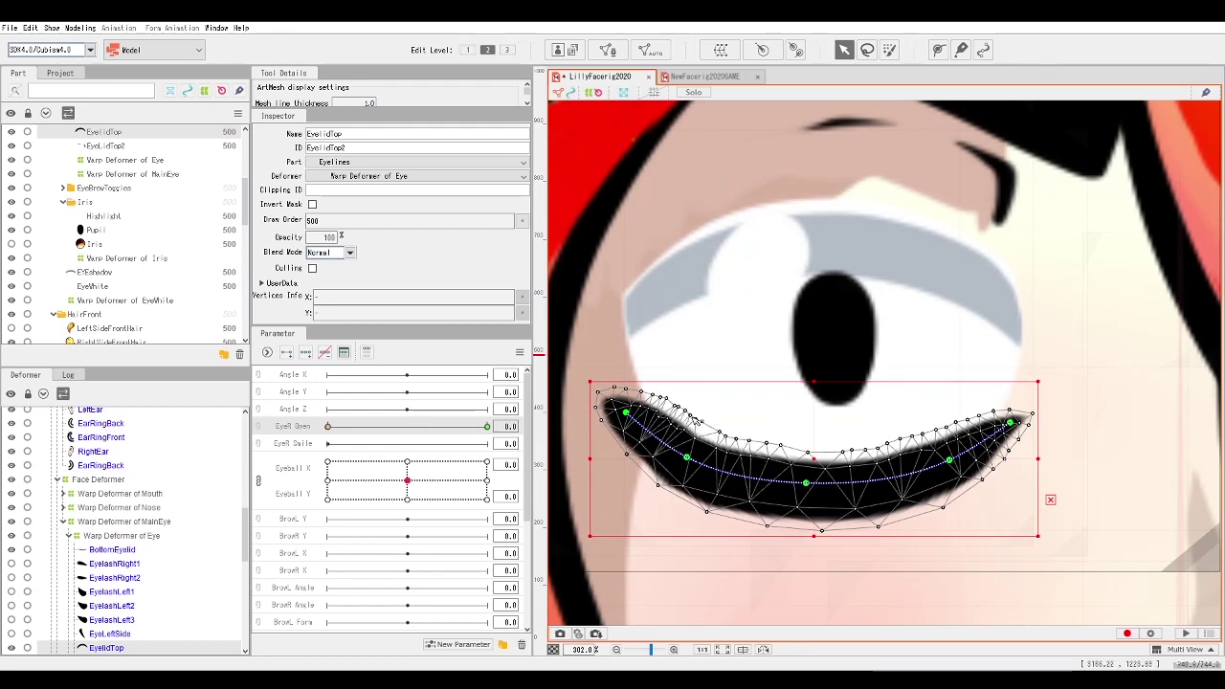
left_click(698, 424)
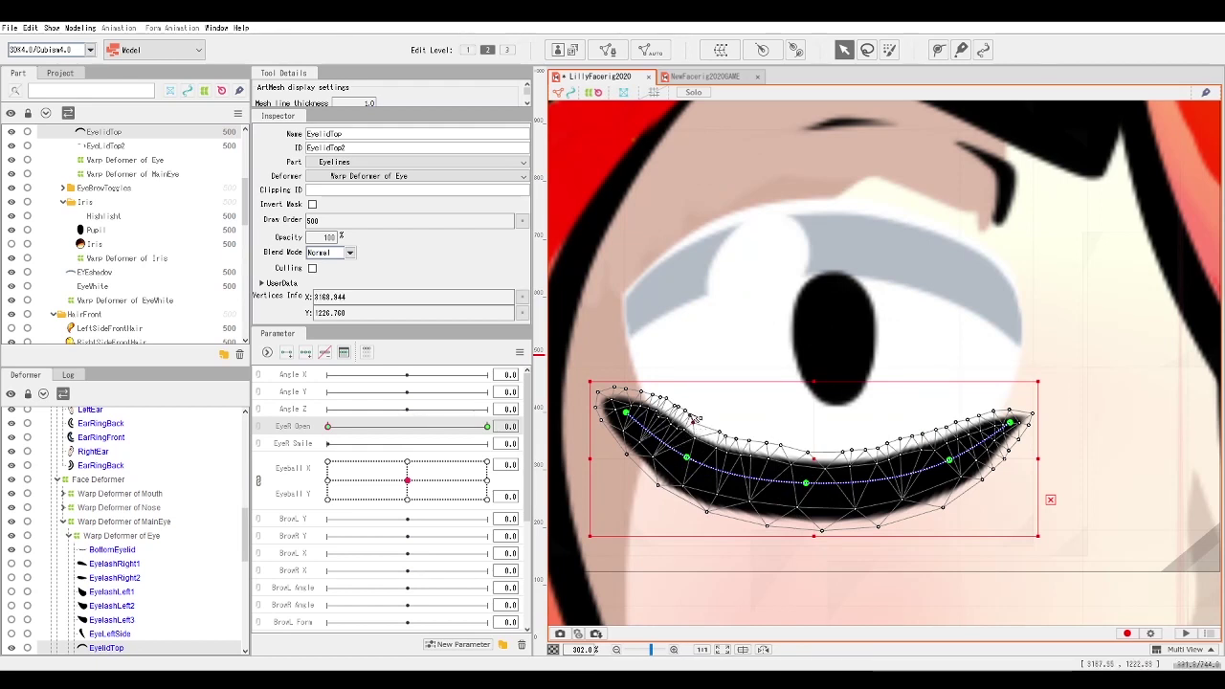
scroll(687, 422, "up", 3)
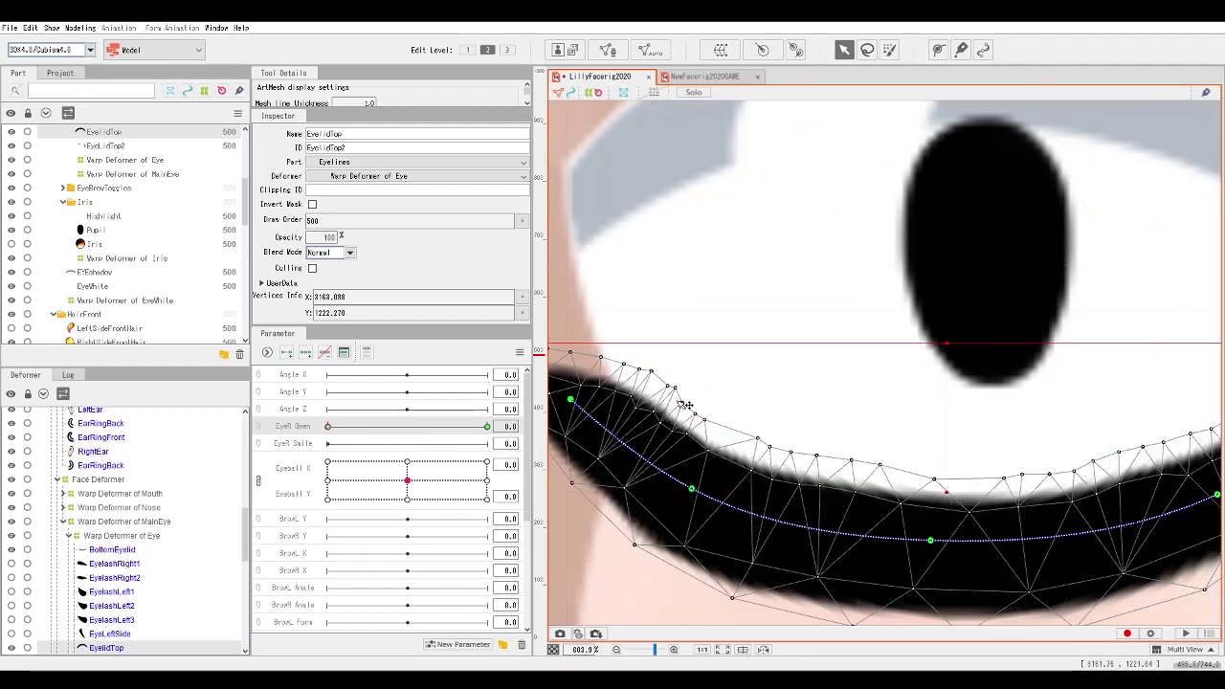
left_click(665, 390)
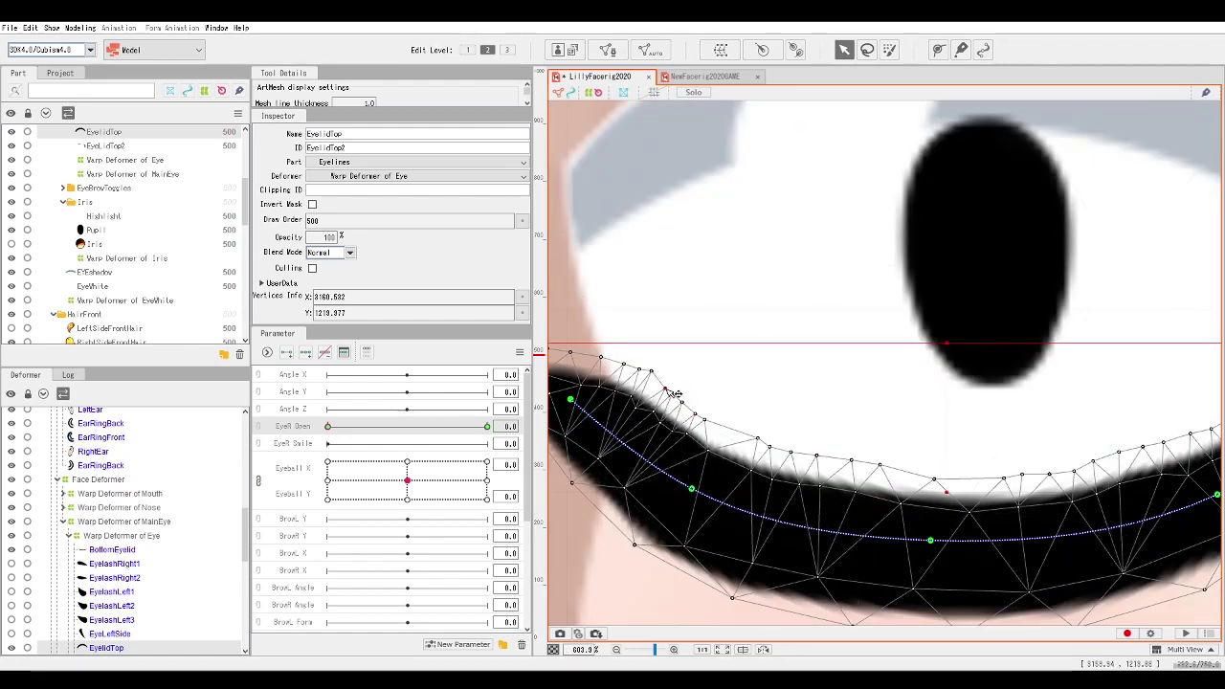
Adjust the mesh vertices along the middle and right of EyelidTop's upper edge into an even closed-lid curve.
left_click(792, 458)
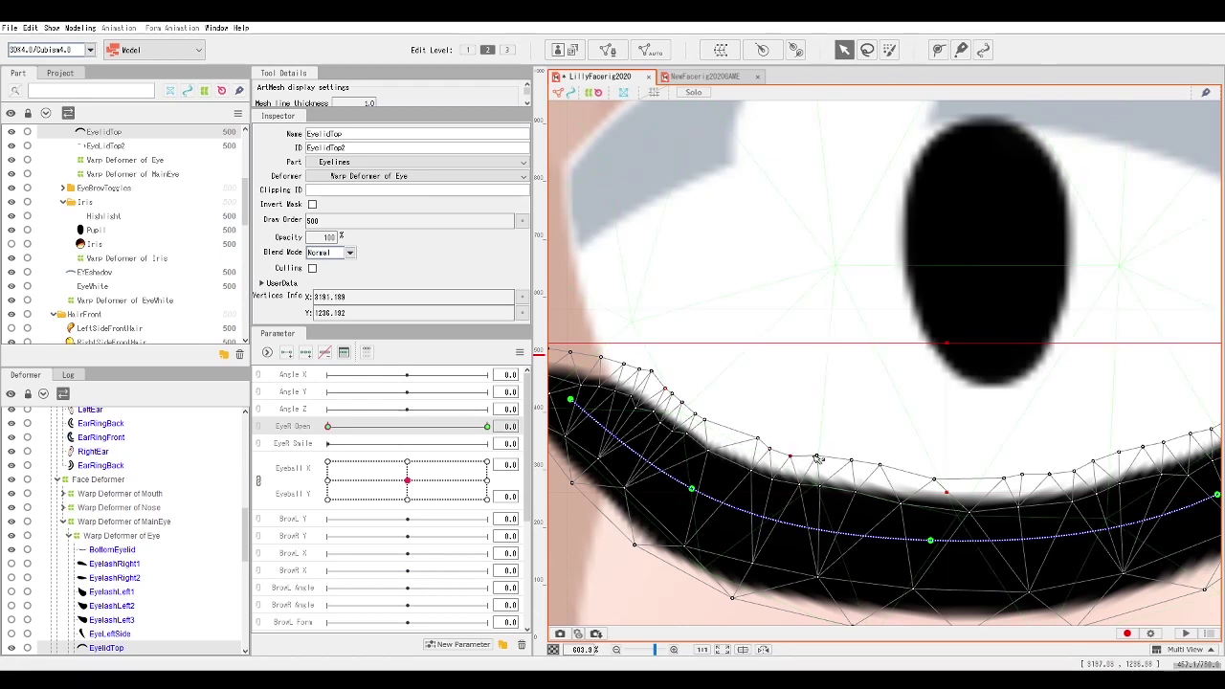
left_click(852, 466)
left_click(880, 472)
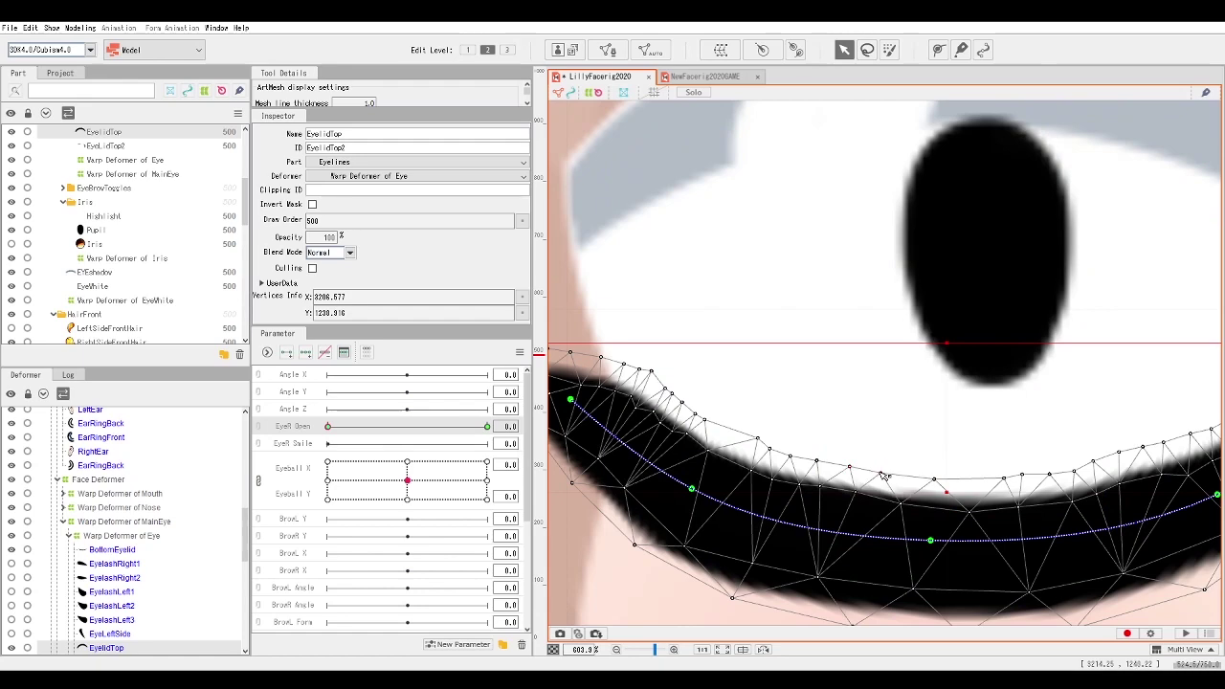
left_click(1023, 478)
left_click_drag(1050, 485, 933, 495)
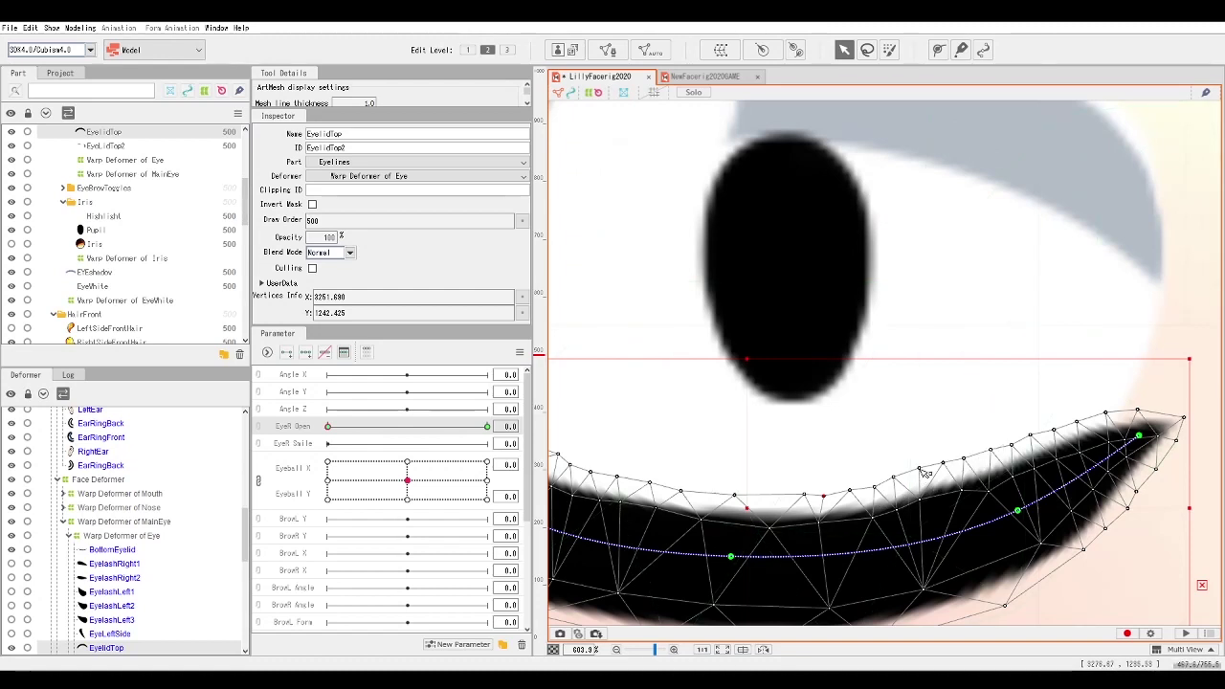
left_click(947, 468)
left_click(964, 462)
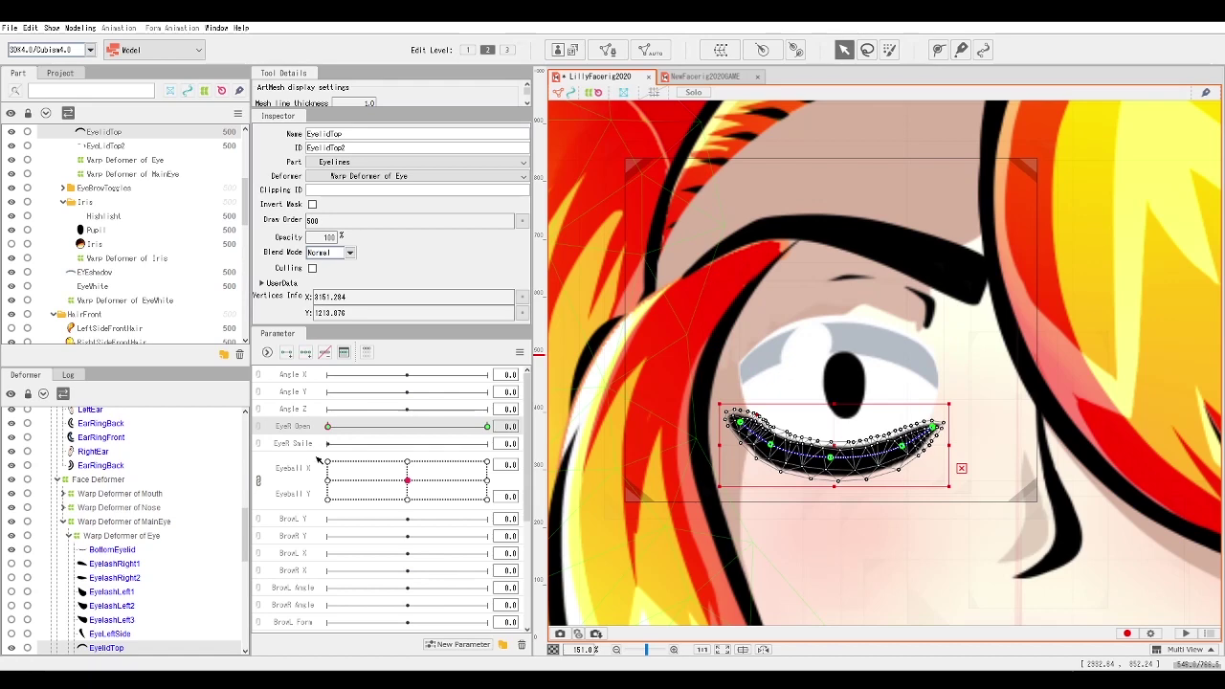
Set EyeR Open to 0.5 and adjust EyelidTop's middle and left deform path points to form a shallow half-closed arch.
left_click_drag(327, 426, 400, 434)
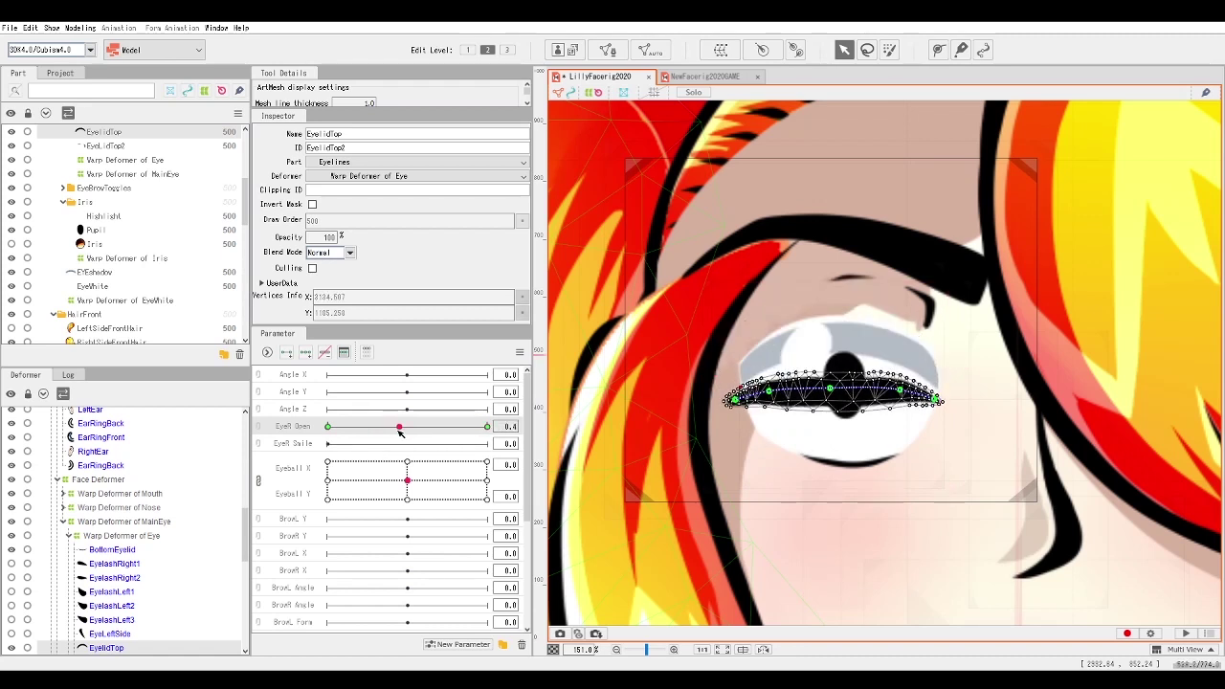
left_click_drag(401, 432, 405, 436)
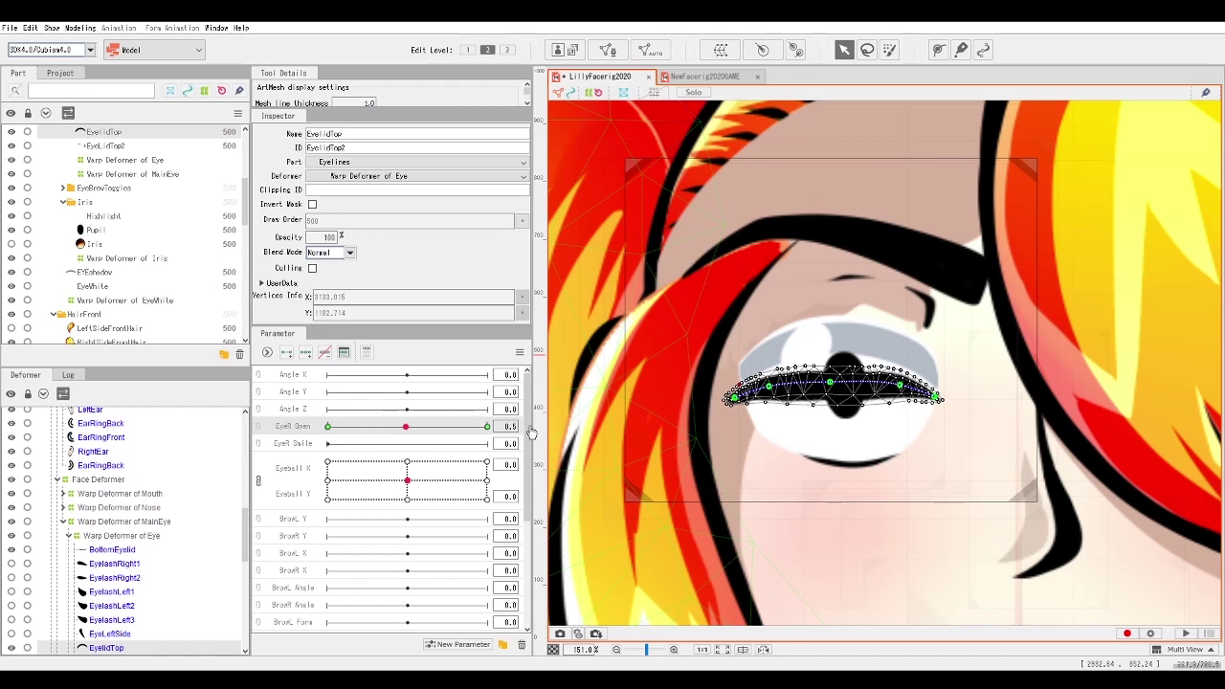
scroll(789, 424, "up", 3)
left_click_drag(871, 350, 871, 341)
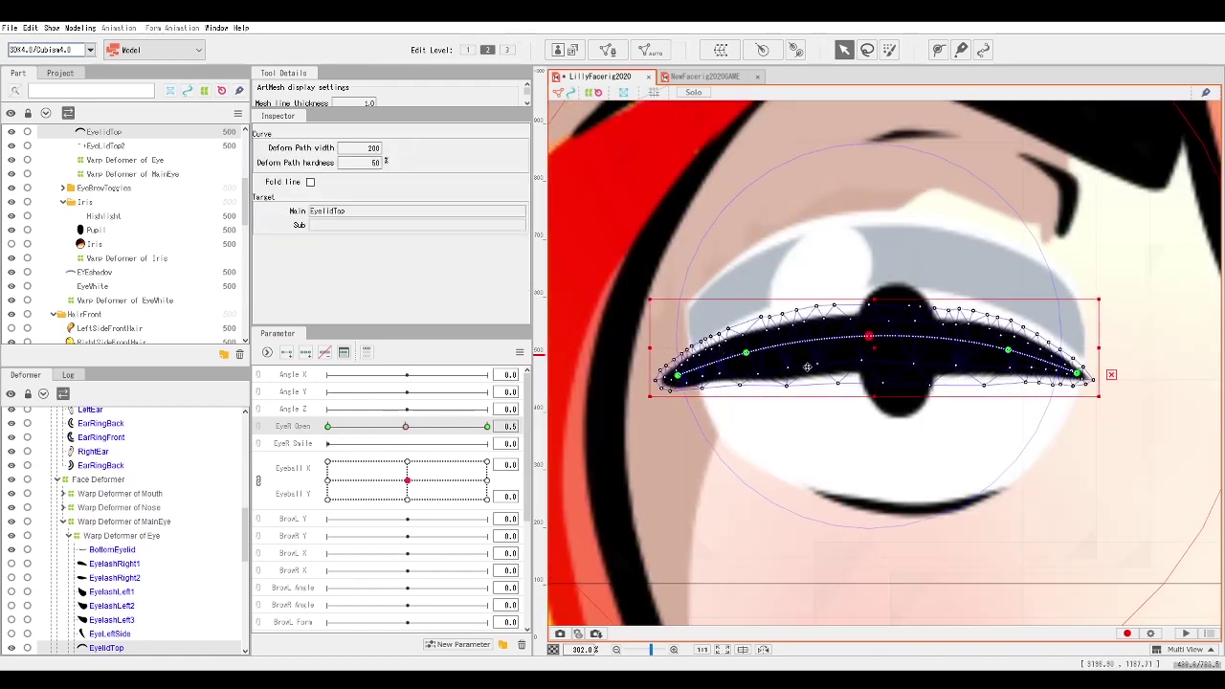
left_click(729, 381)
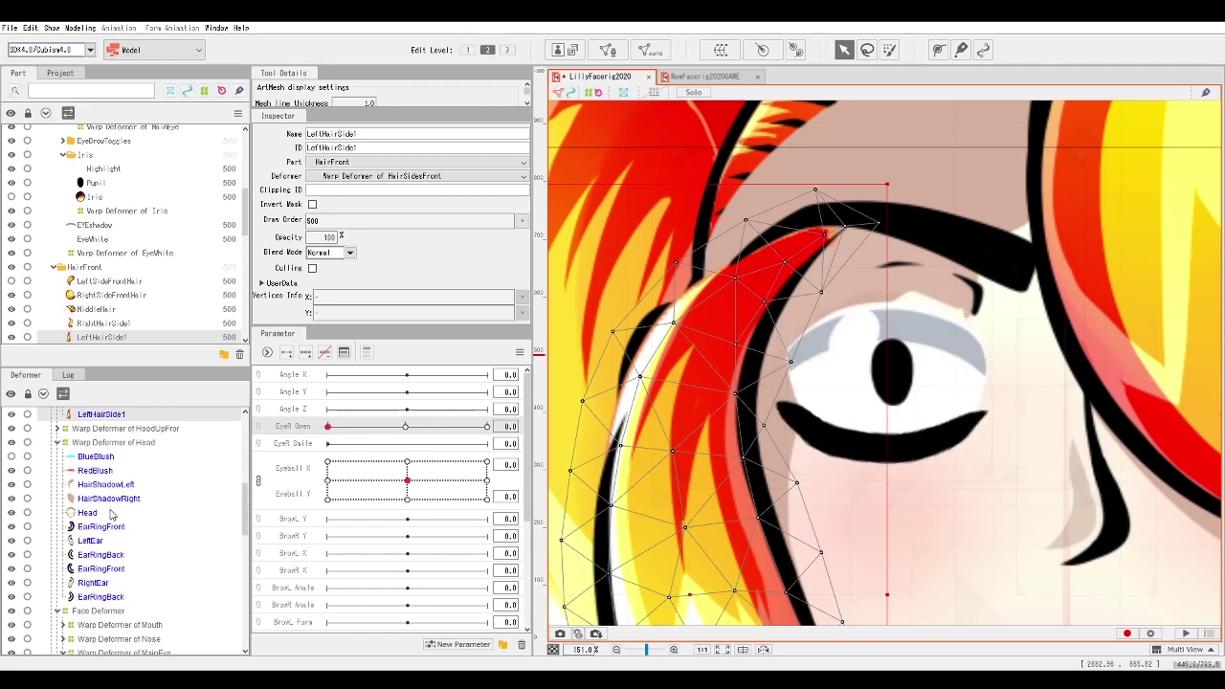
Move EyelashLeft1, EyelashLeft2 and EyelashLeft3 down together at EyeR Open 0.0 toward the closed lid's outer corner.
scroll(110, 515, "down", 5)
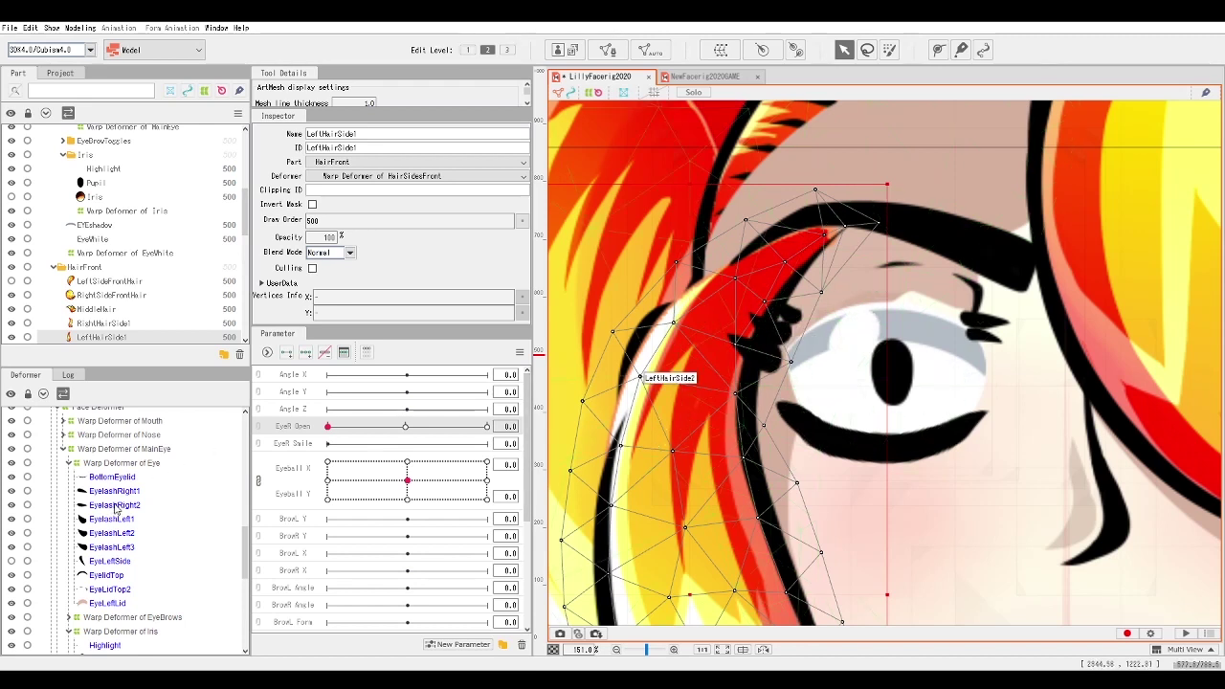
left_click(113, 517)
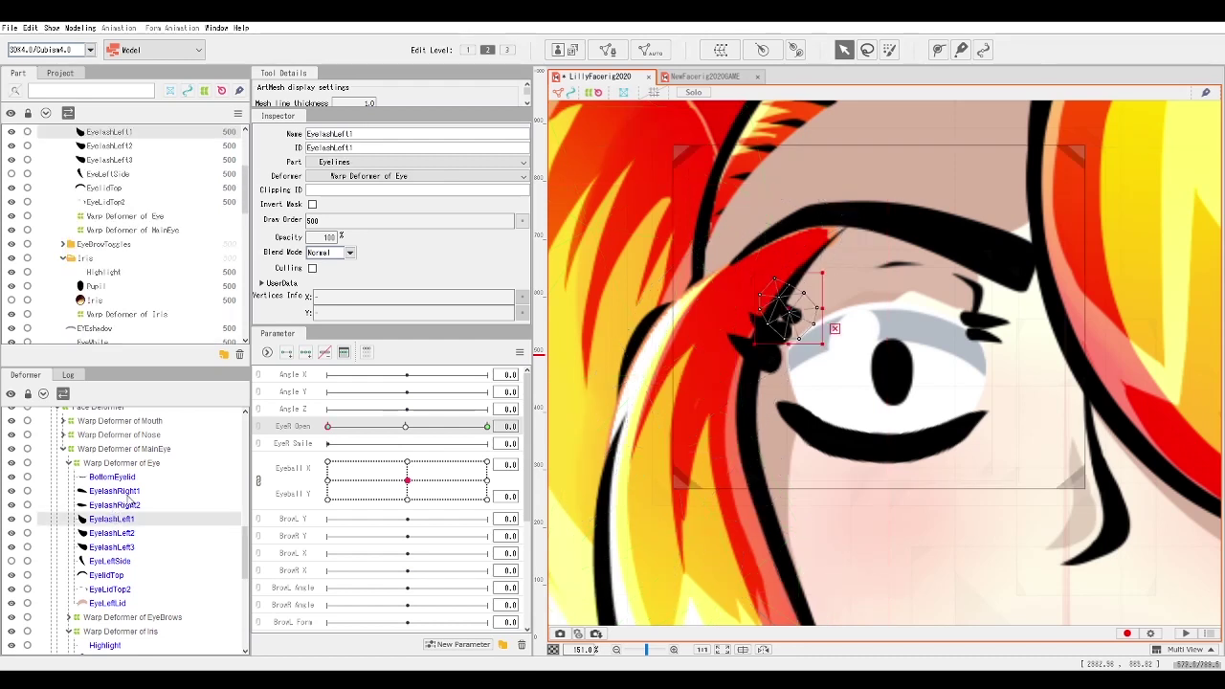
left_click(124, 533, "ctrl")
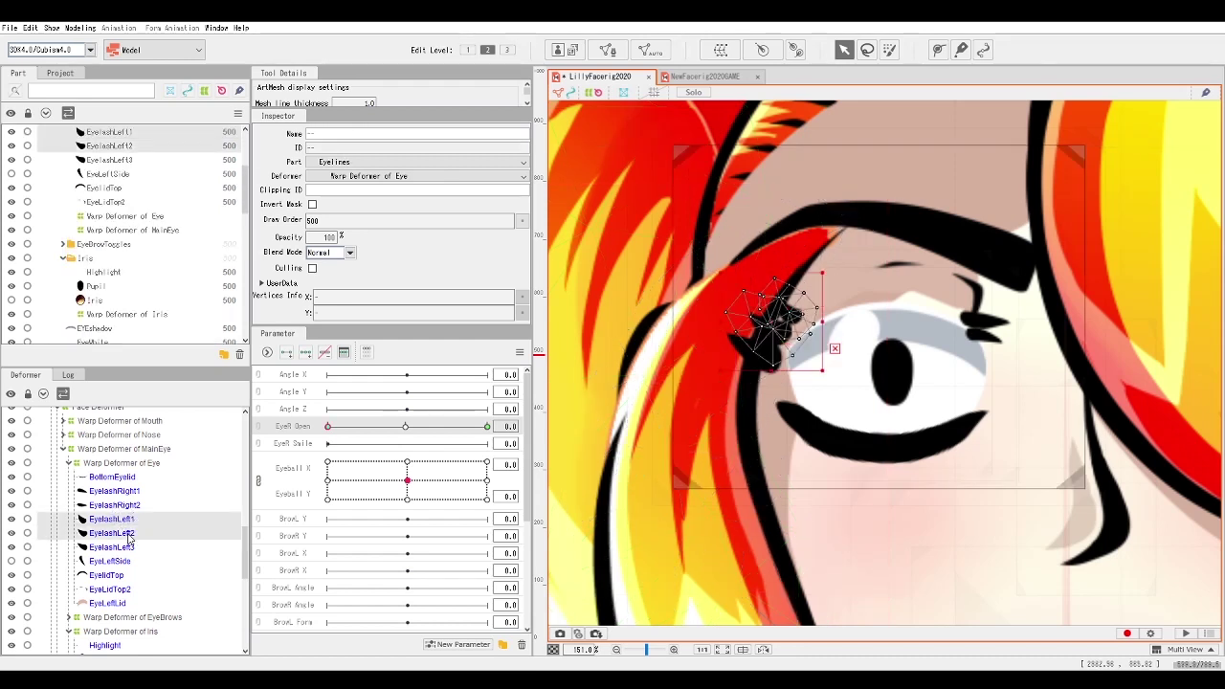
left_click(122, 548, "ctrl")
left_click_drag(375, 426, 504, 473)
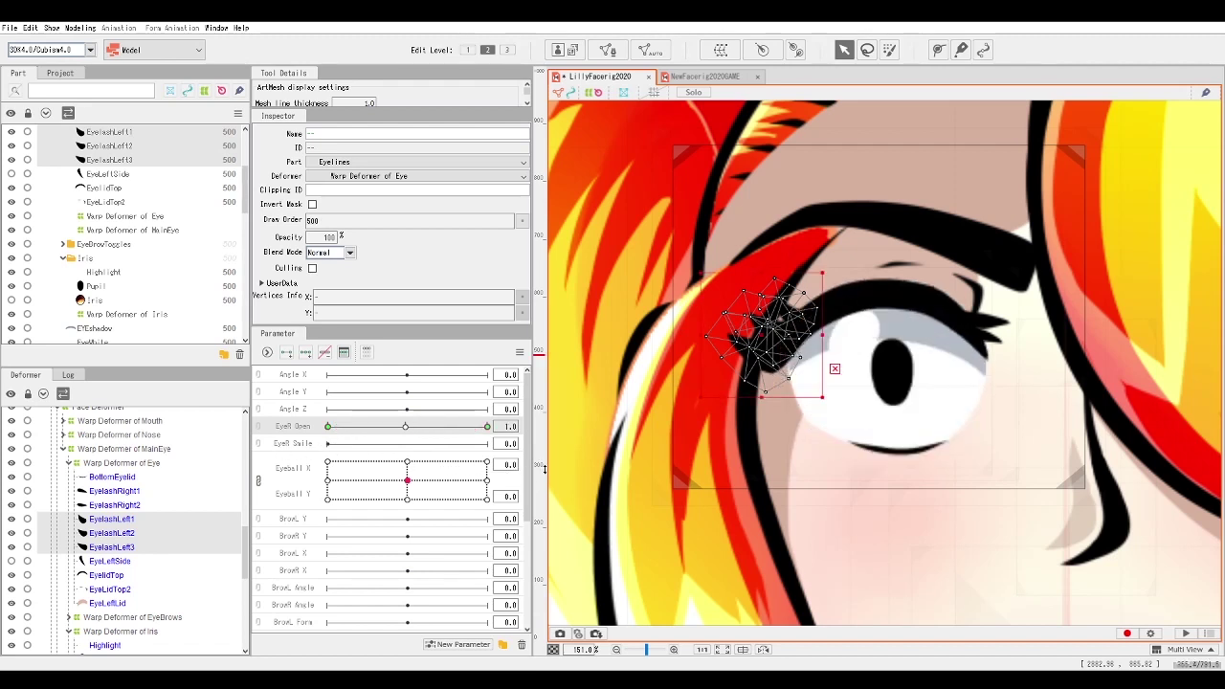
left_click_drag(506, 481, 406, 508)
left_click_drag(333, 525, 486, 505)
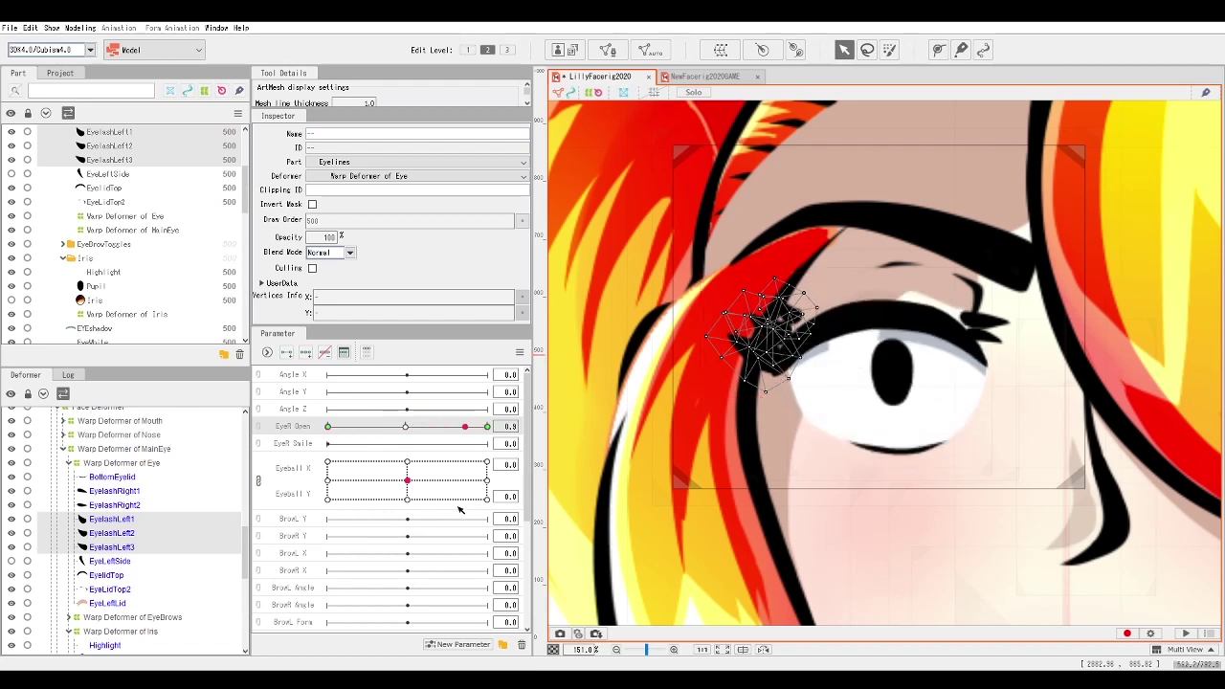
left_click(795, 316)
left_click_drag(763, 335, 768, 376)
Place EyelashLeft3 on the closed lid's left corner at EyeR Open 0.0 and flatten it vertically.
scroll(103, 578, "up", 2)
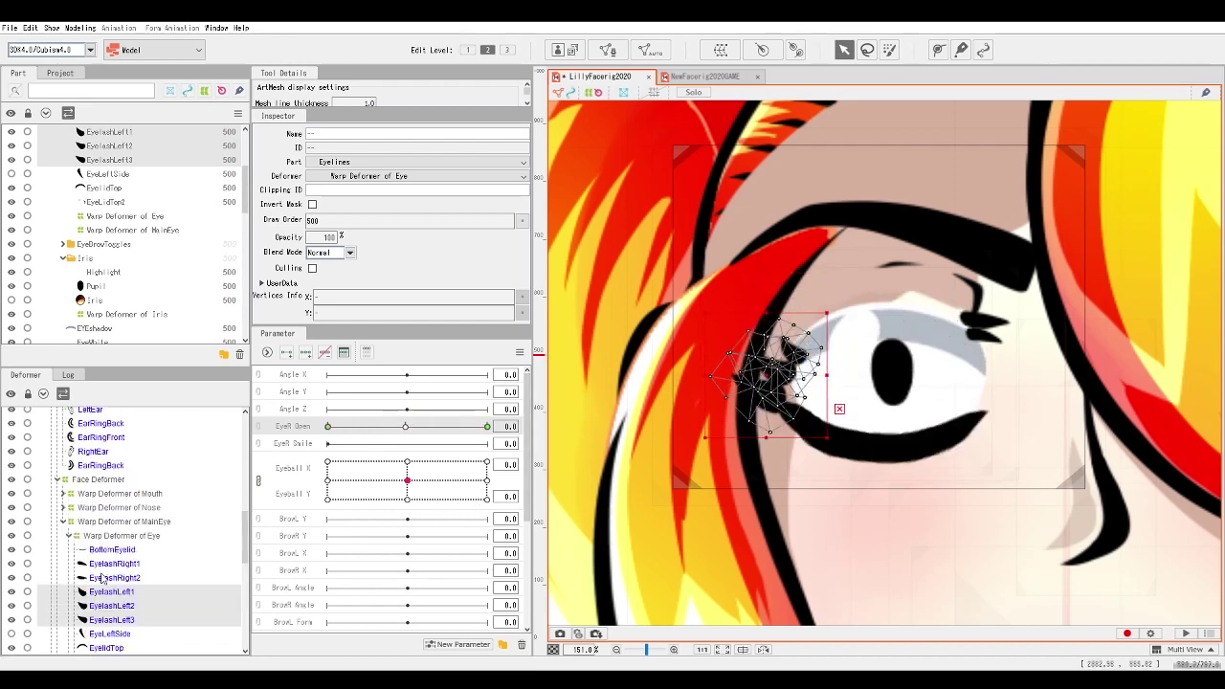
left_click(117, 622)
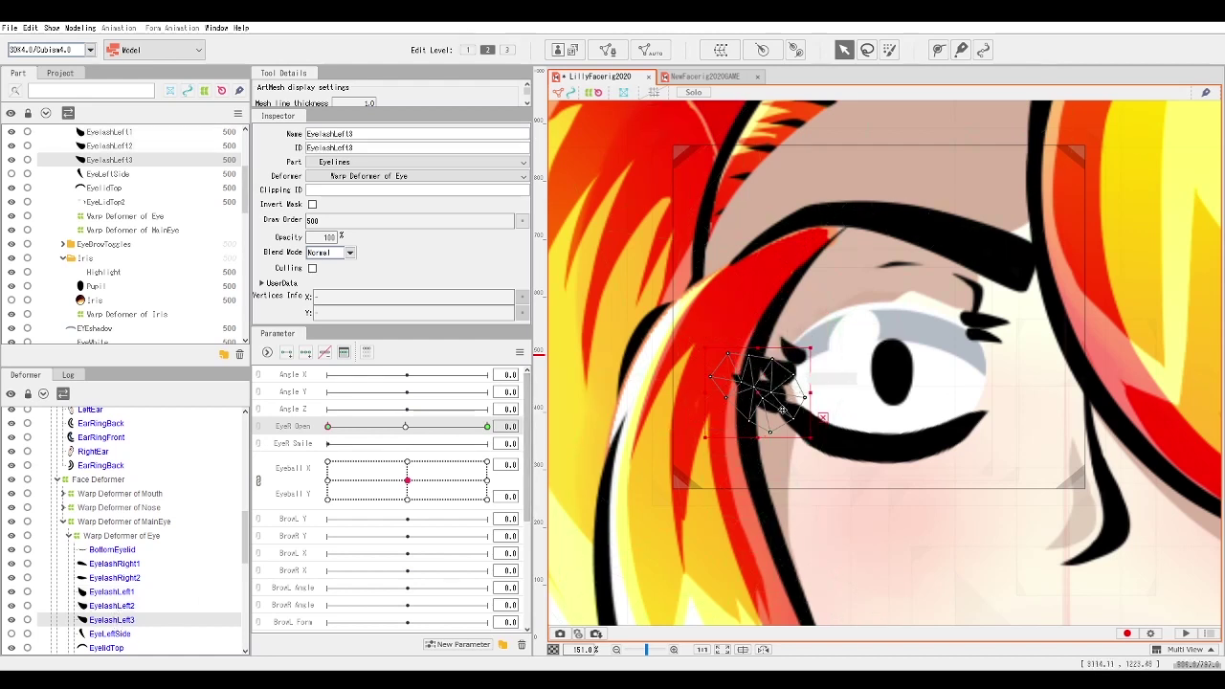
left_click_drag(759, 395, 765, 412)
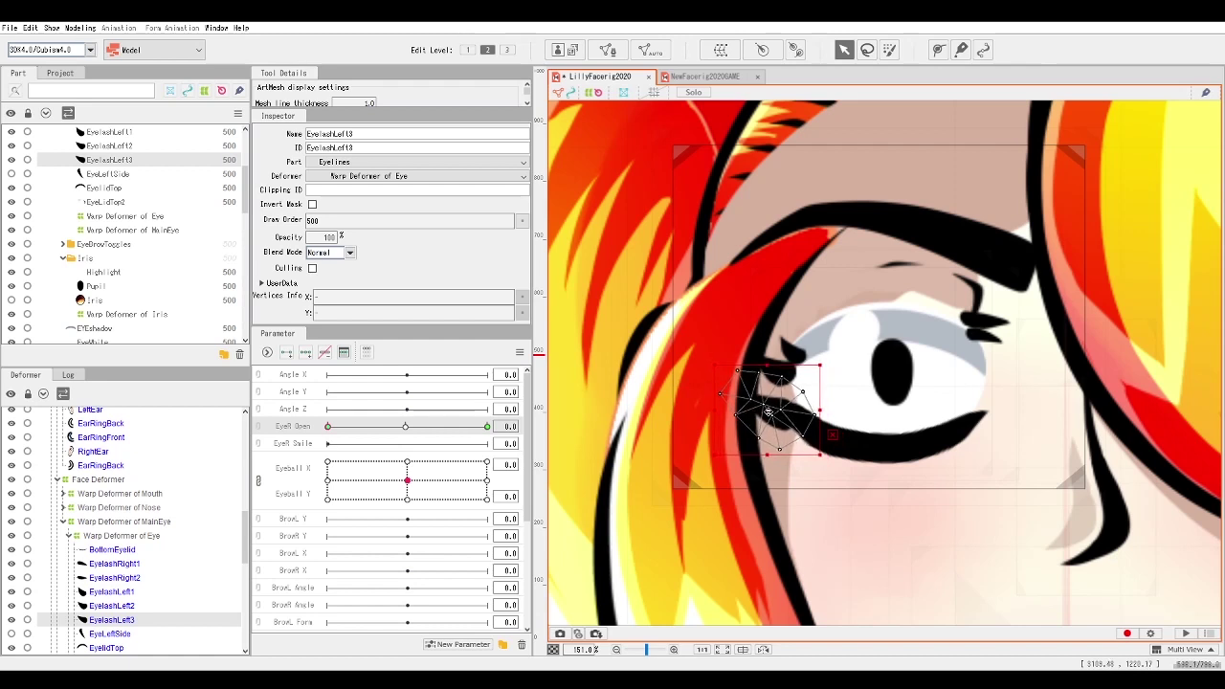
left_click_drag(768, 365, 770, 413)
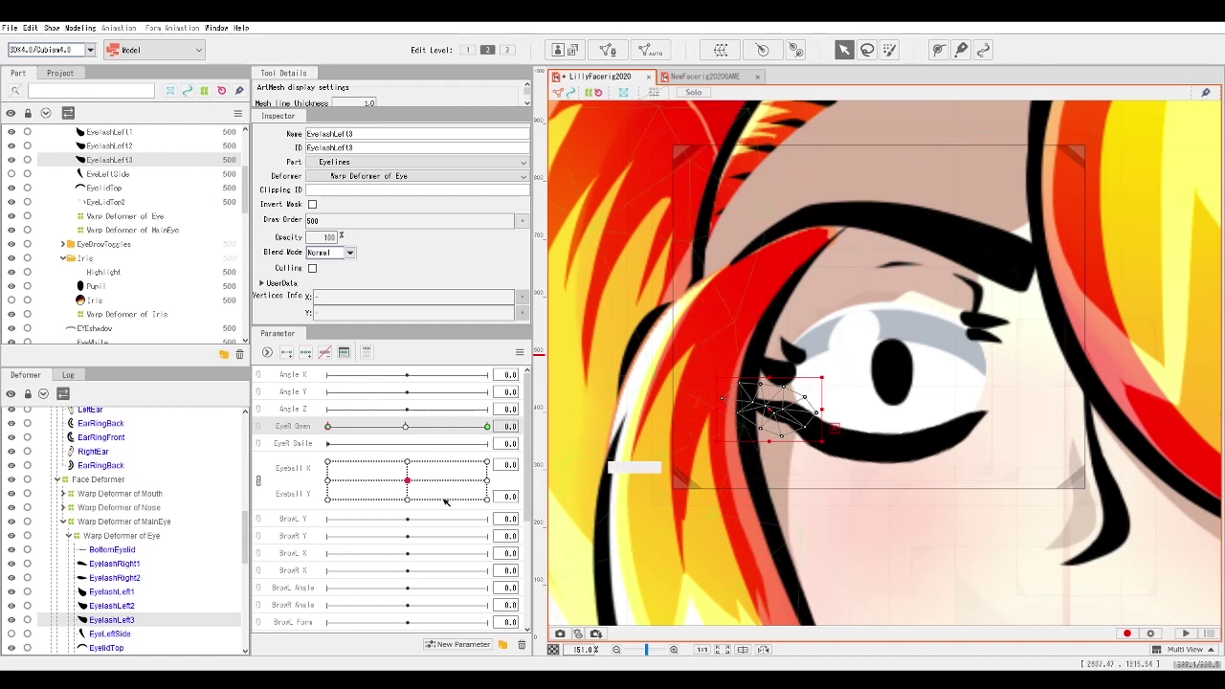
At EyeR Open 0.5, flatten and reposition EyelashLeft3 to meet the half-closed lid's corner, and check it across the slider.
left_click_drag(328, 427, 404, 466)
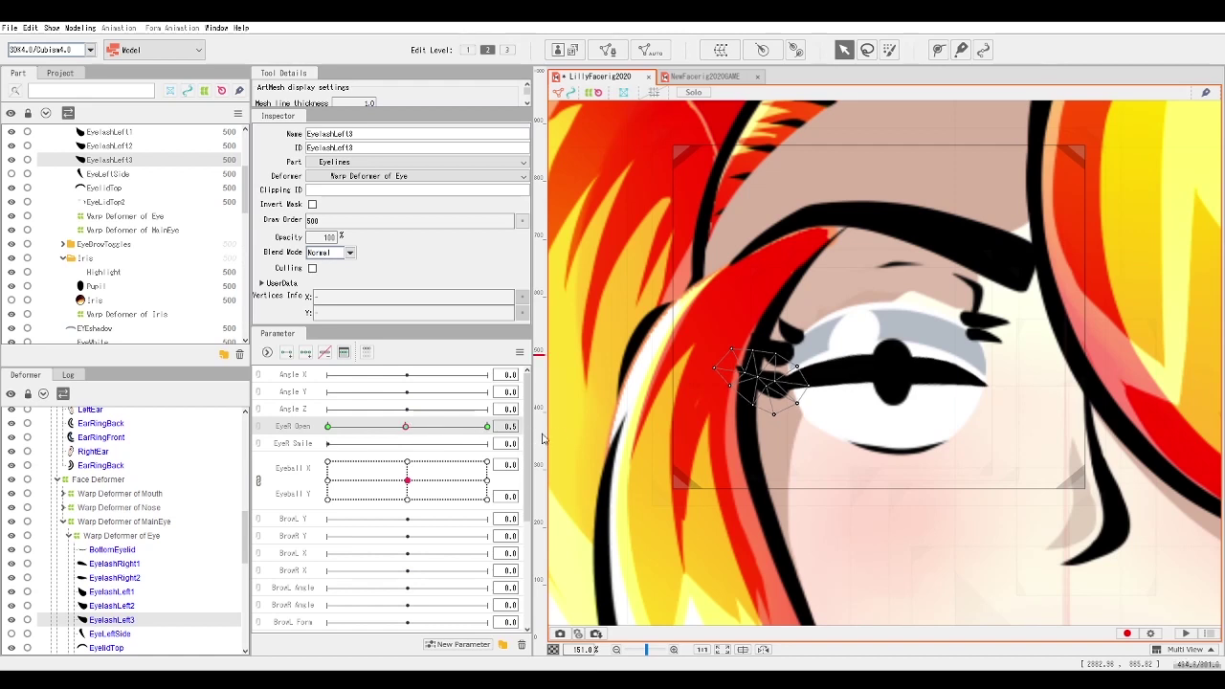
left_click(782, 411)
left_click(782, 412)
left_click_drag(794, 410, 763, 412)
left_click_drag(763, 346, 762, 352)
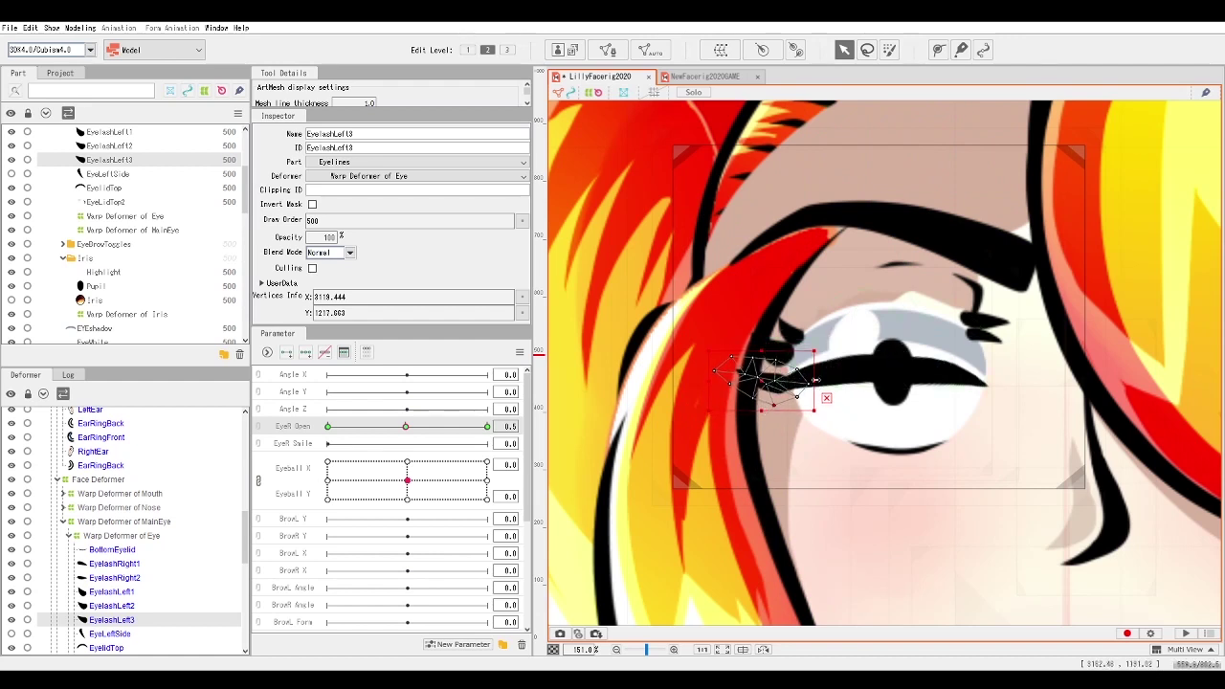
left_click_drag(764, 383, 769, 381)
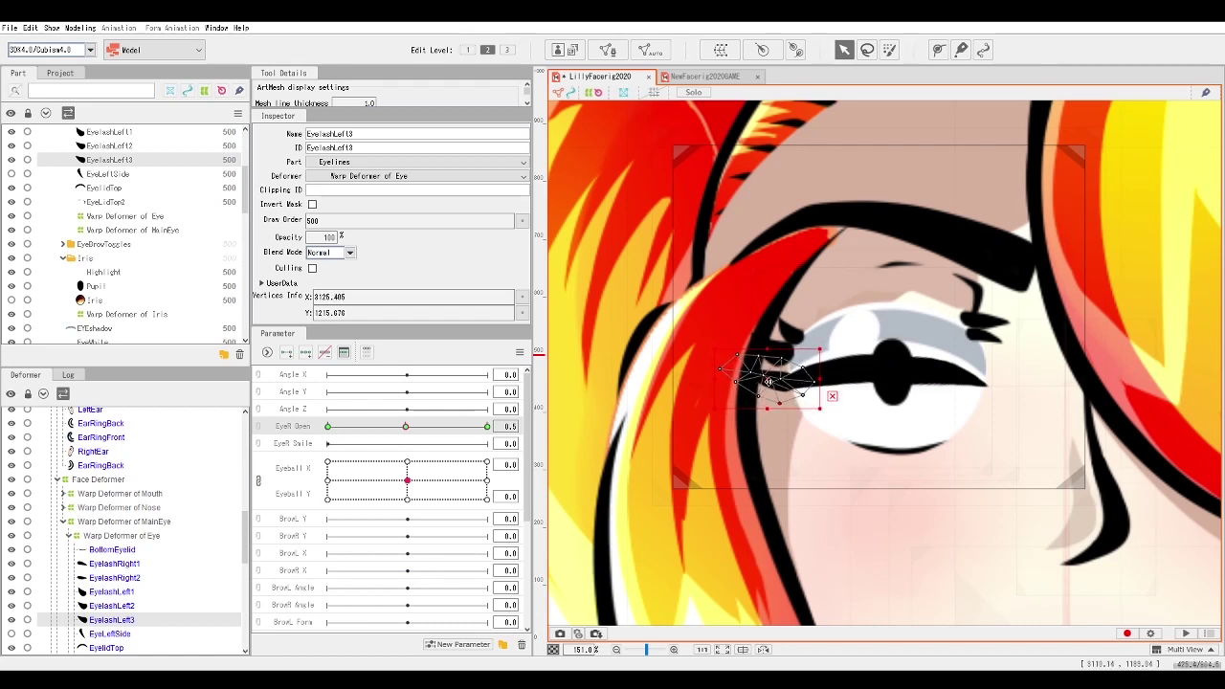
left_click_drag(766, 358, 765, 354)
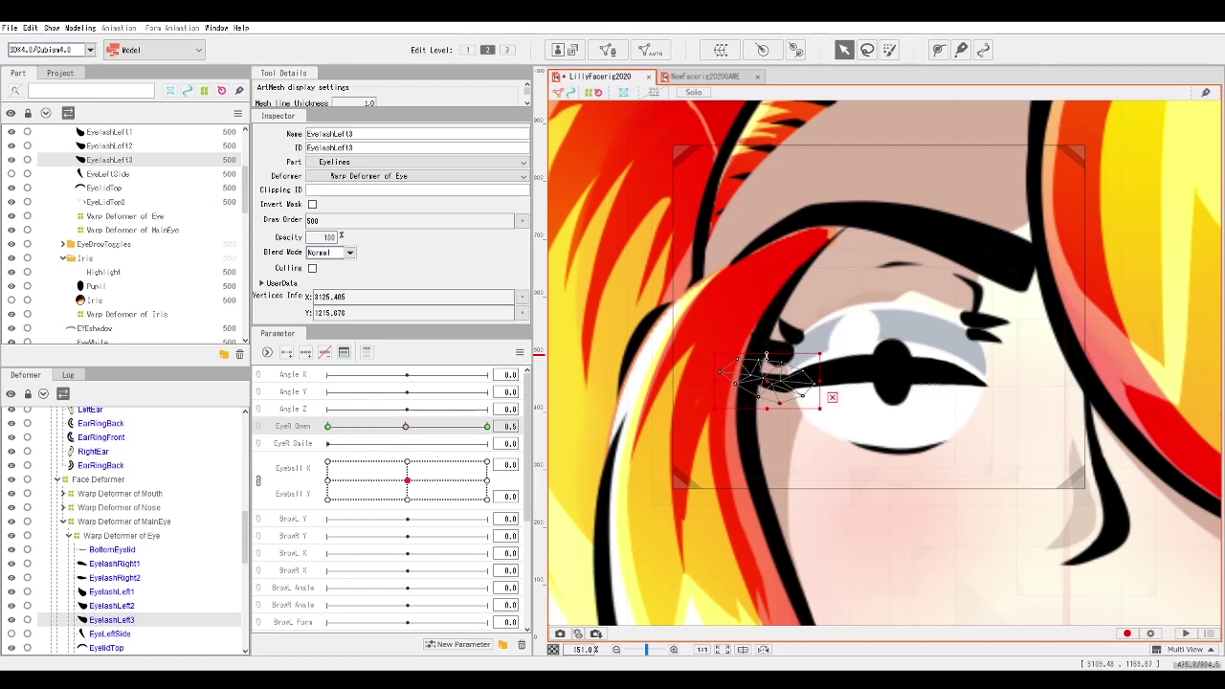
left_click_drag(767, 411, 767, 405)
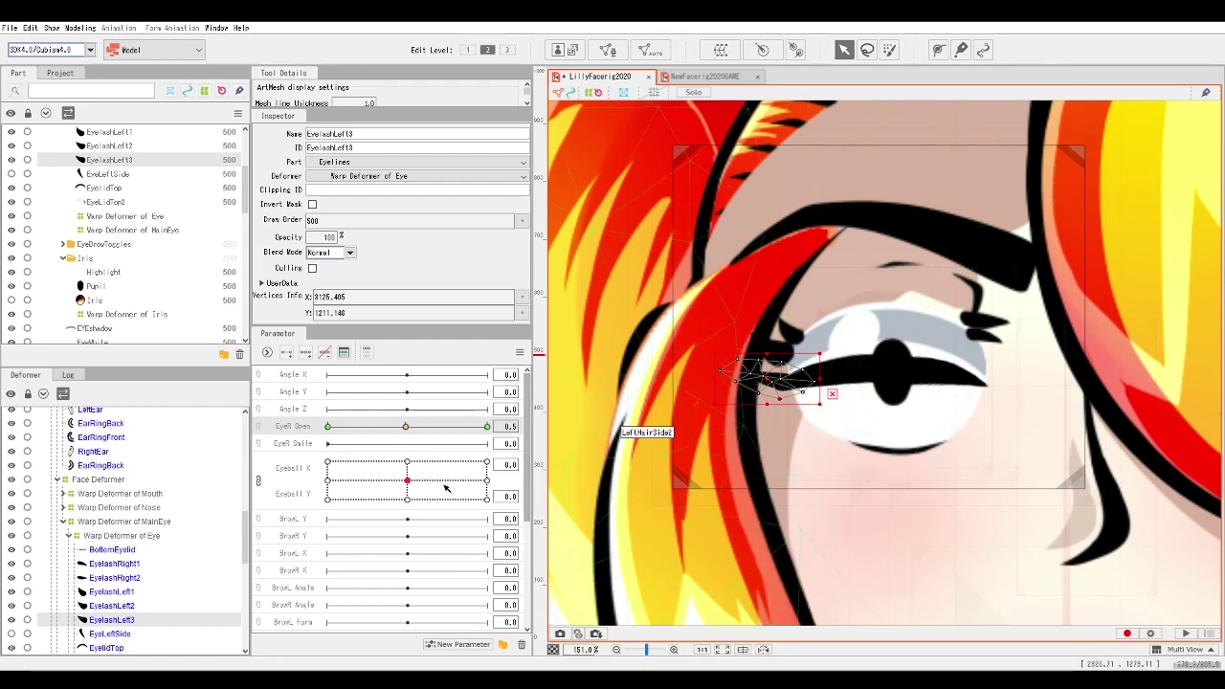
left_click_drag(408, 425, 490, 484)
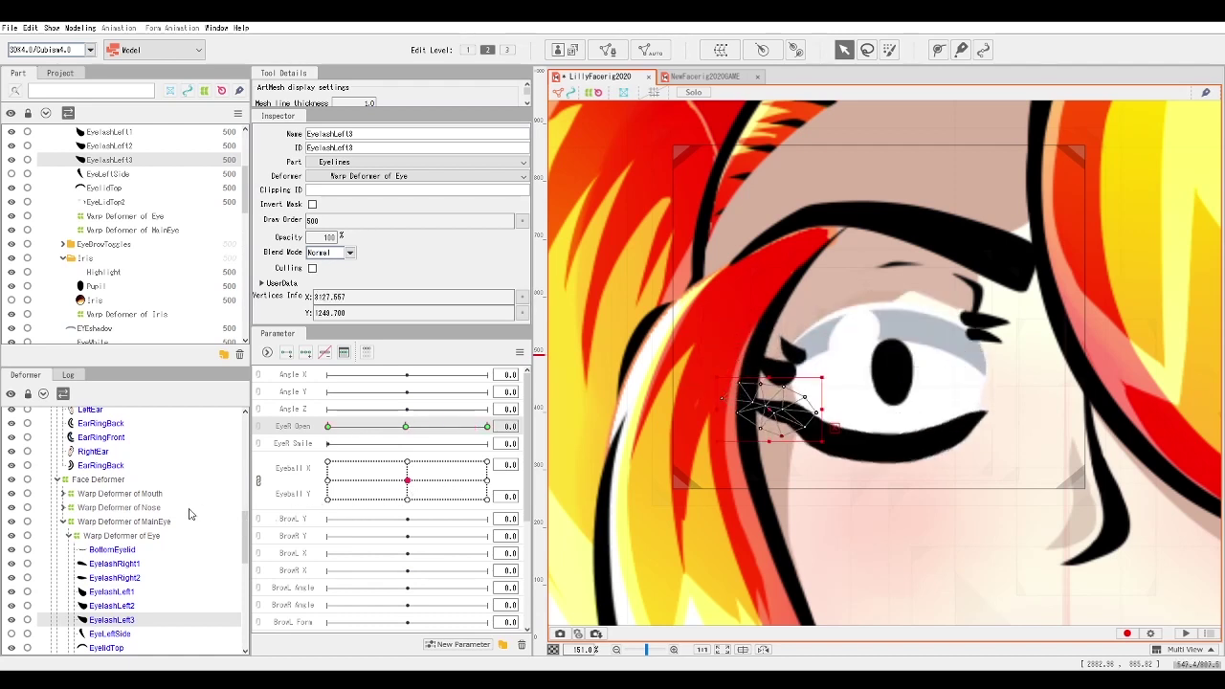
Move, rotate and narrow EyelashLeft2 at EyeR Open 0.0 to sit above EyelashLeft3 on the closed lid's outer corner.
left_click(110, 609)
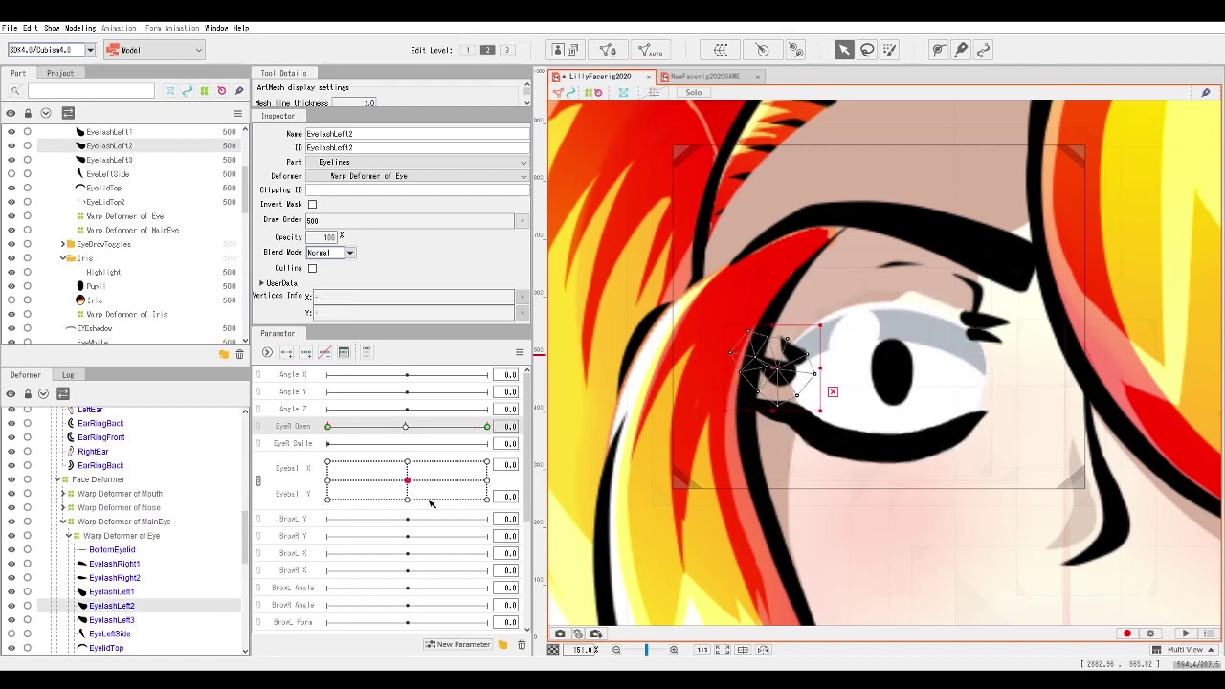
left_click_drag(785, 386, 791, 397)
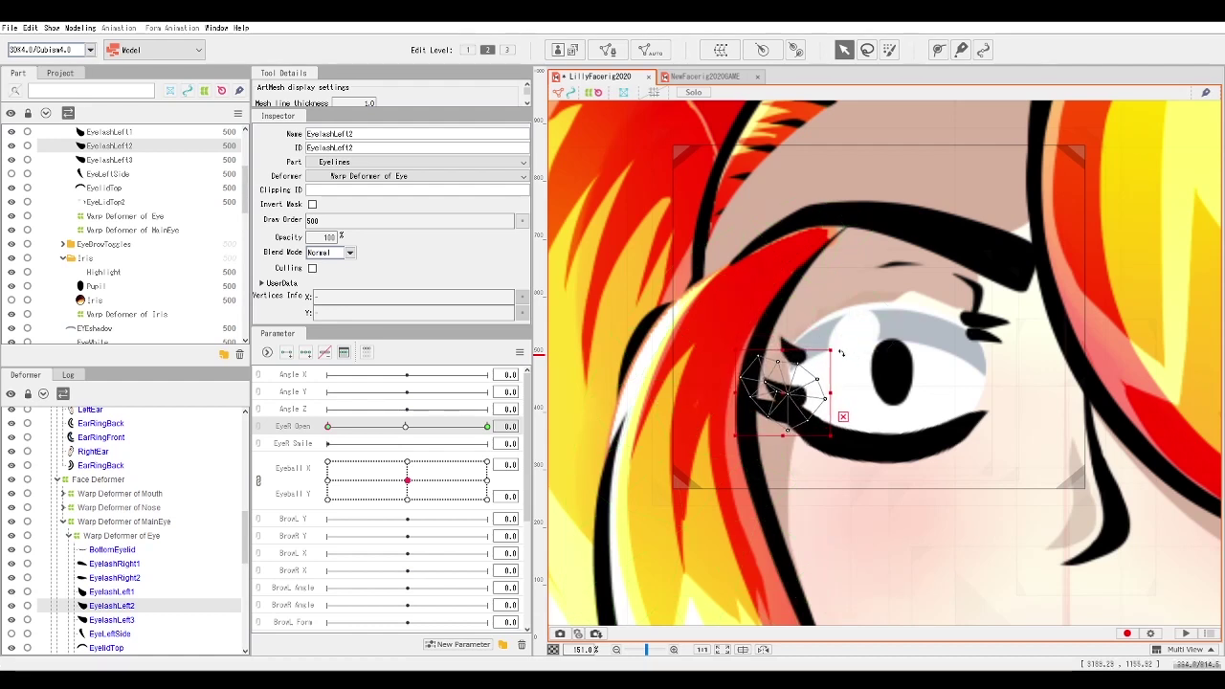
left_click_drag(848, 384, 844, 379)
left_click_drag(760, 430, 849, 403)
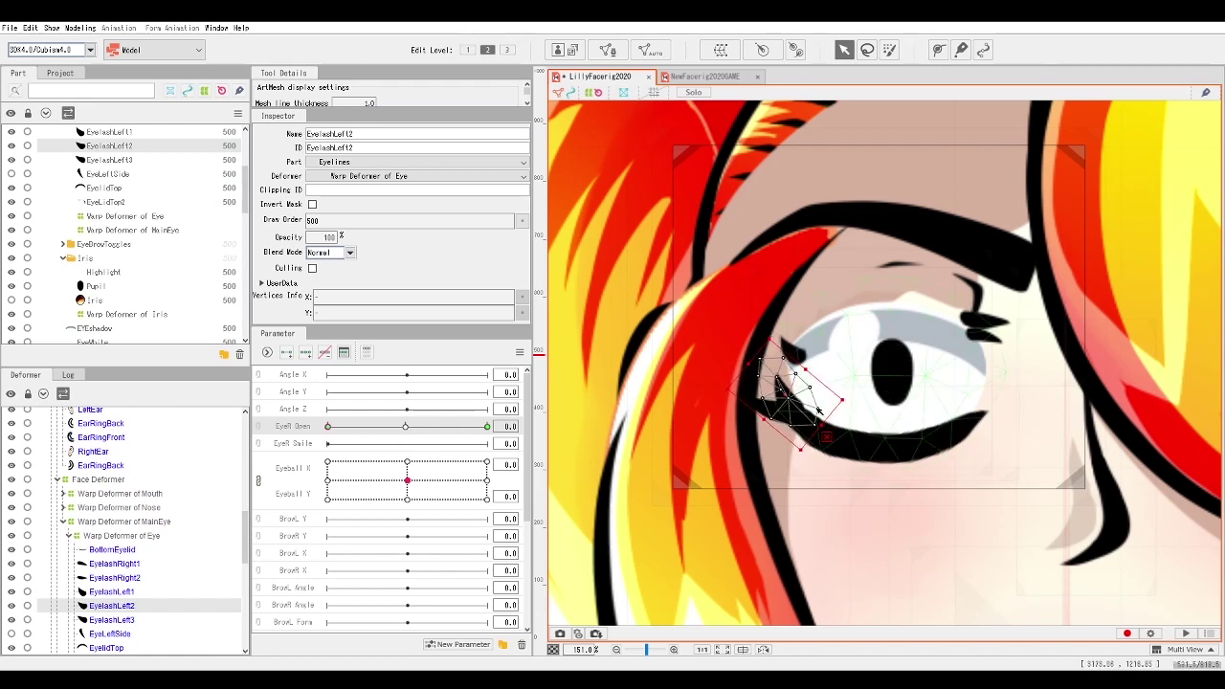
left_click_drag(794, 409, 789, 409)
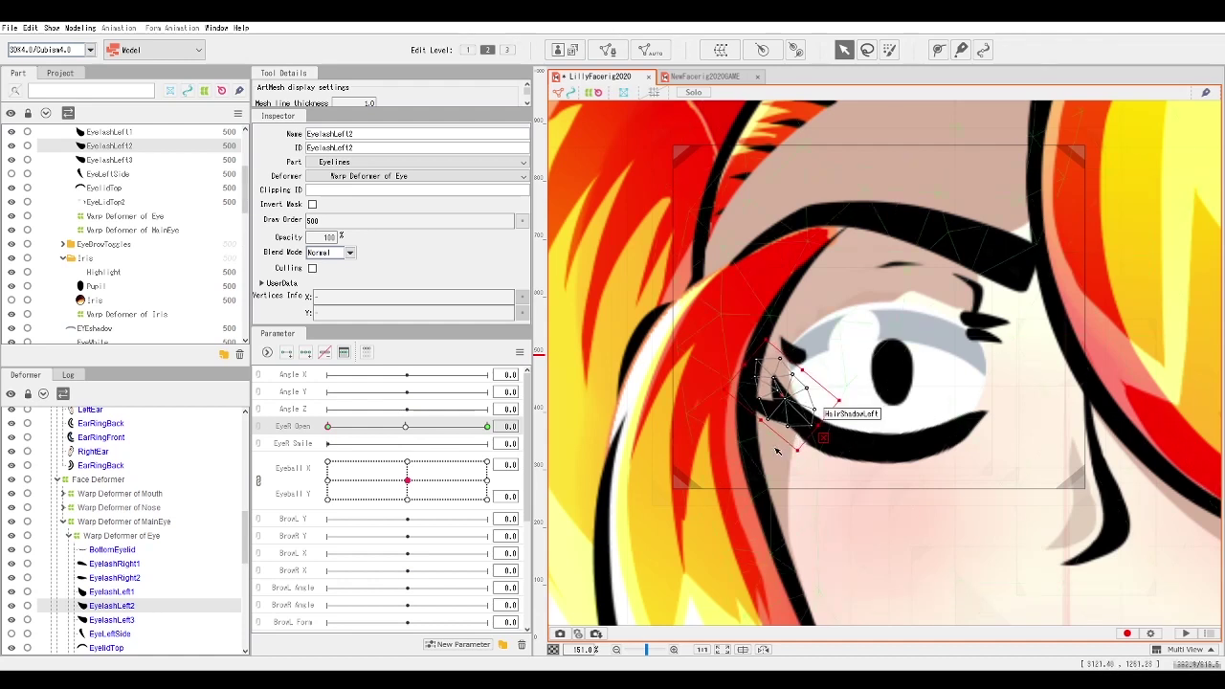
left_click_drag(330, 426, 328, 474)
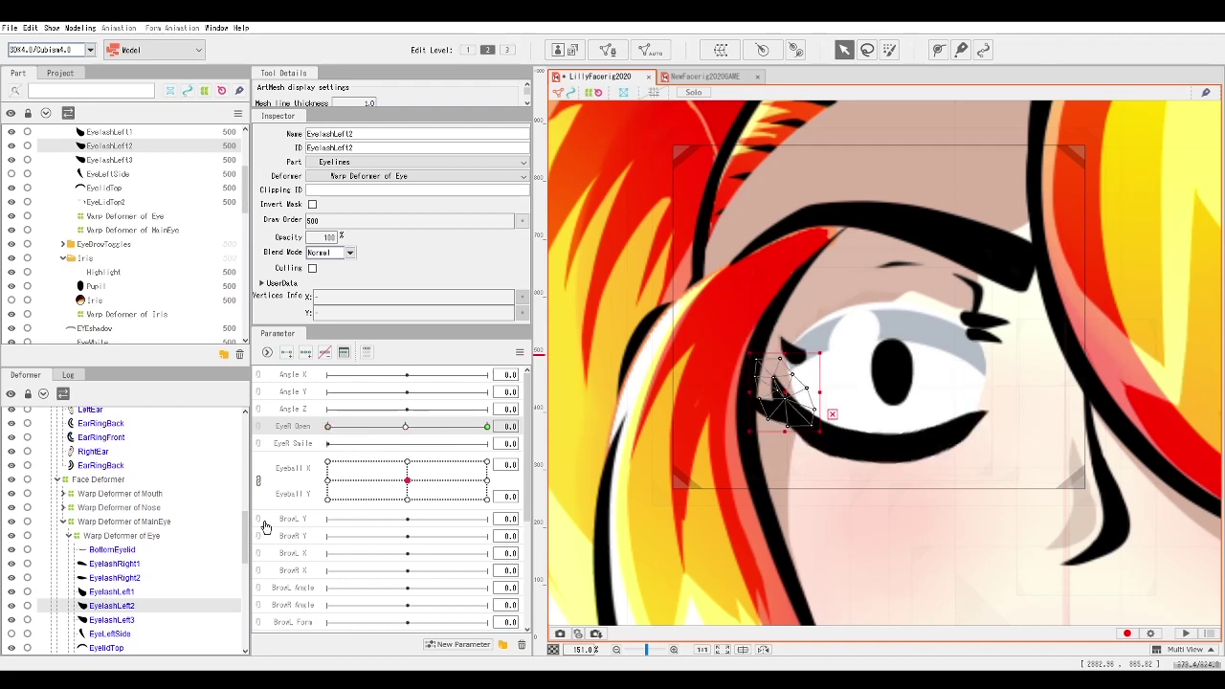
Rotate and lower EyelashLeft1 onto the closed lid beside EyelashLeft2 at EyeR Open 0.0, and check it toward half-closed.
left_click(110, 592)
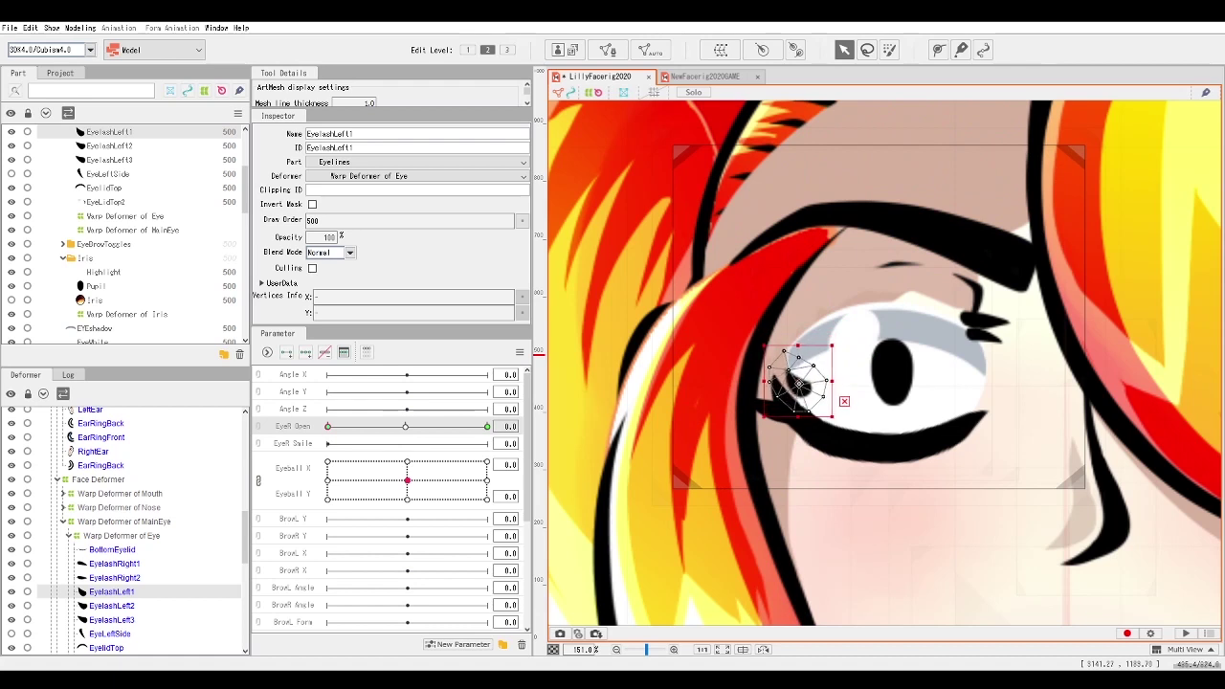
left_click_drag(842, 346, 804, 401)
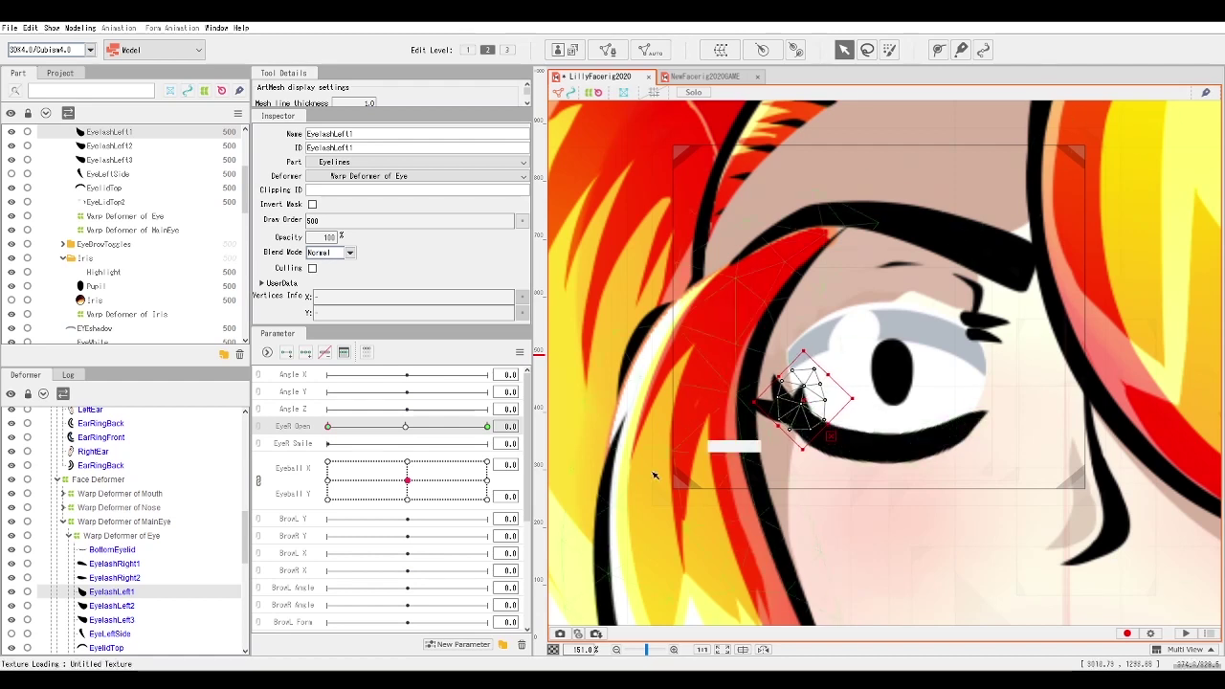
left_click_drag(330, 427, 412, 466)
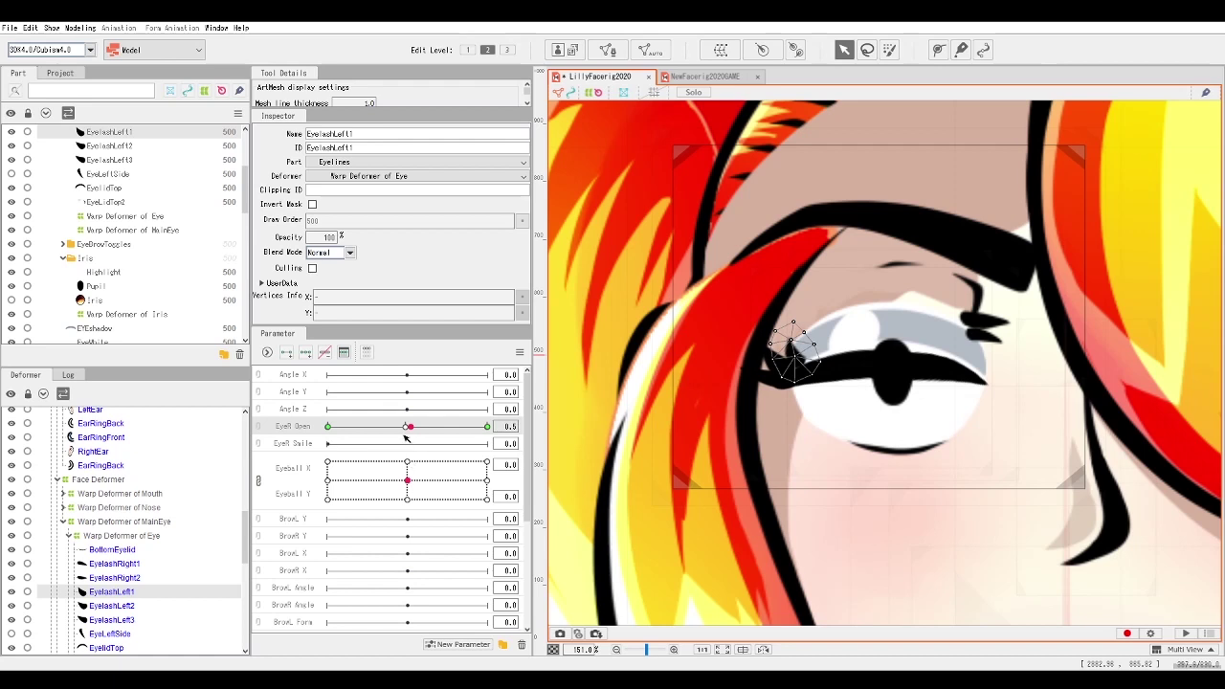
At EyeR Open 0.5, pull EyelashLeft1's lower inner vertex along the half-closed lid to blend its base, and check the motion.
left_click(408, 428)
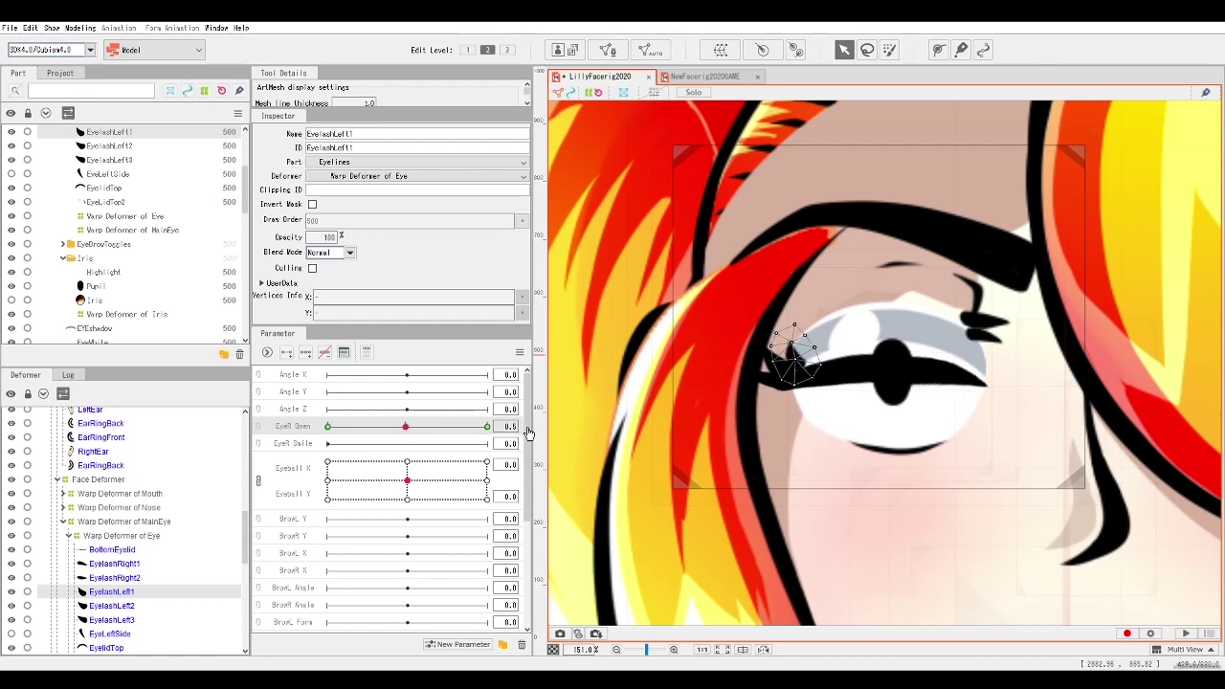
left_click(114, 609, "ctrl")
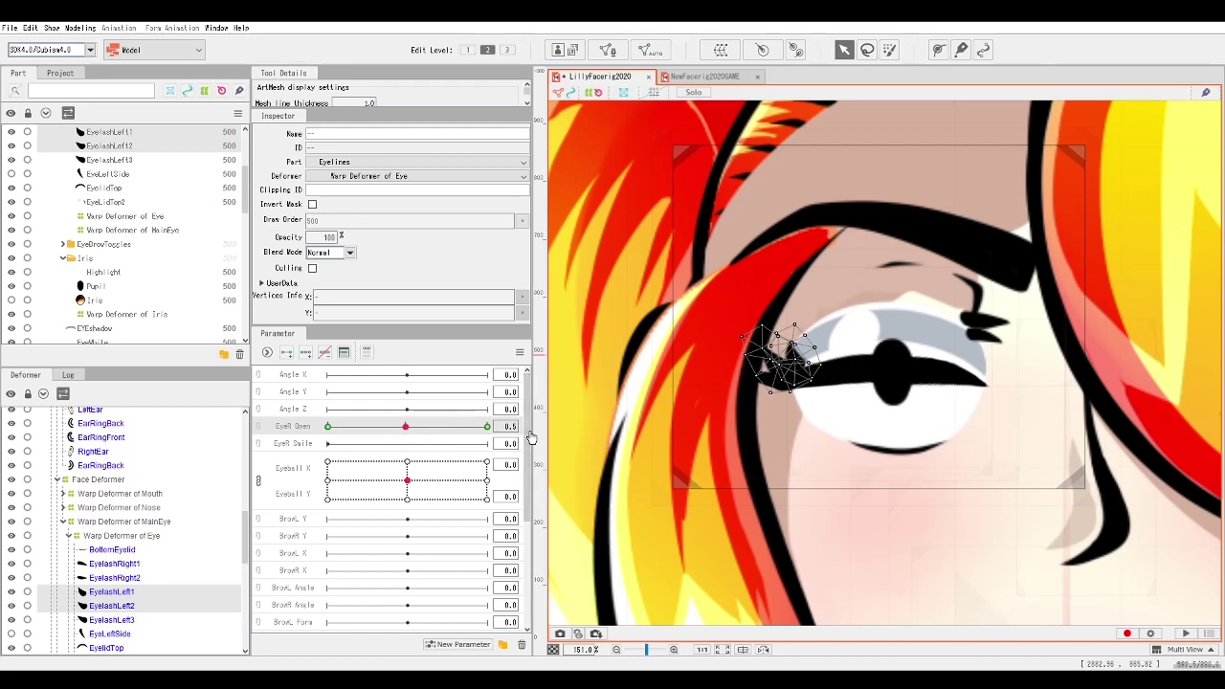
left_click(122, 591)
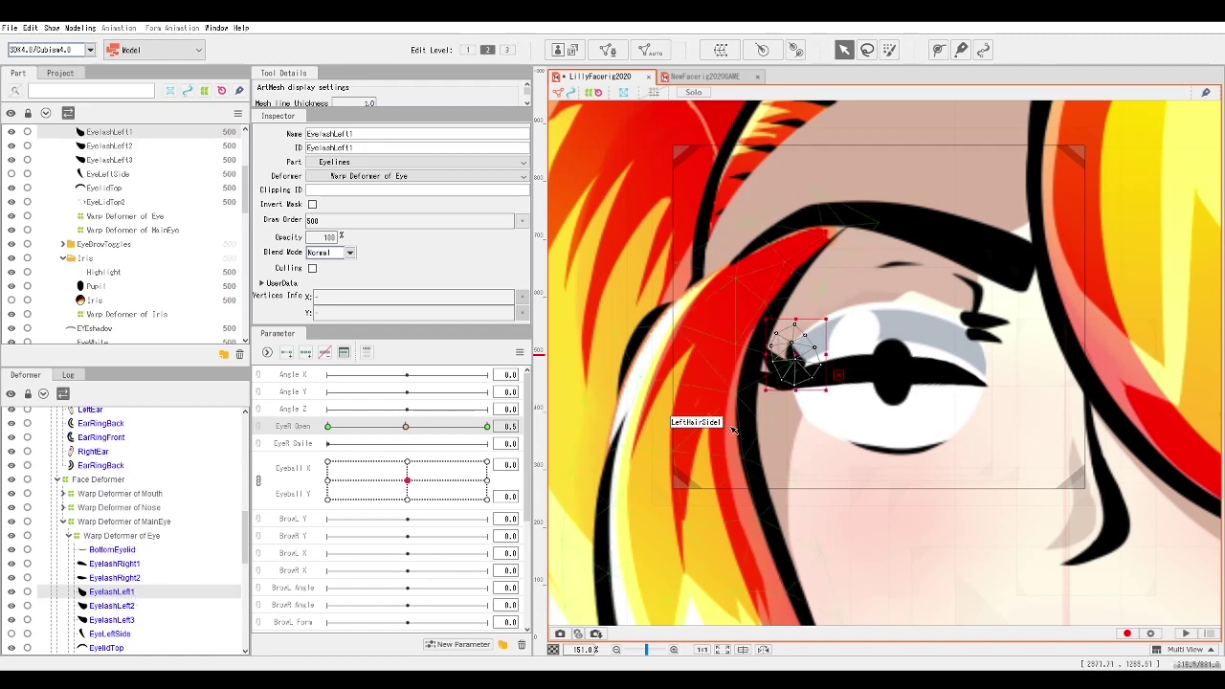
left_click_drag(823, 370, 834, 381)
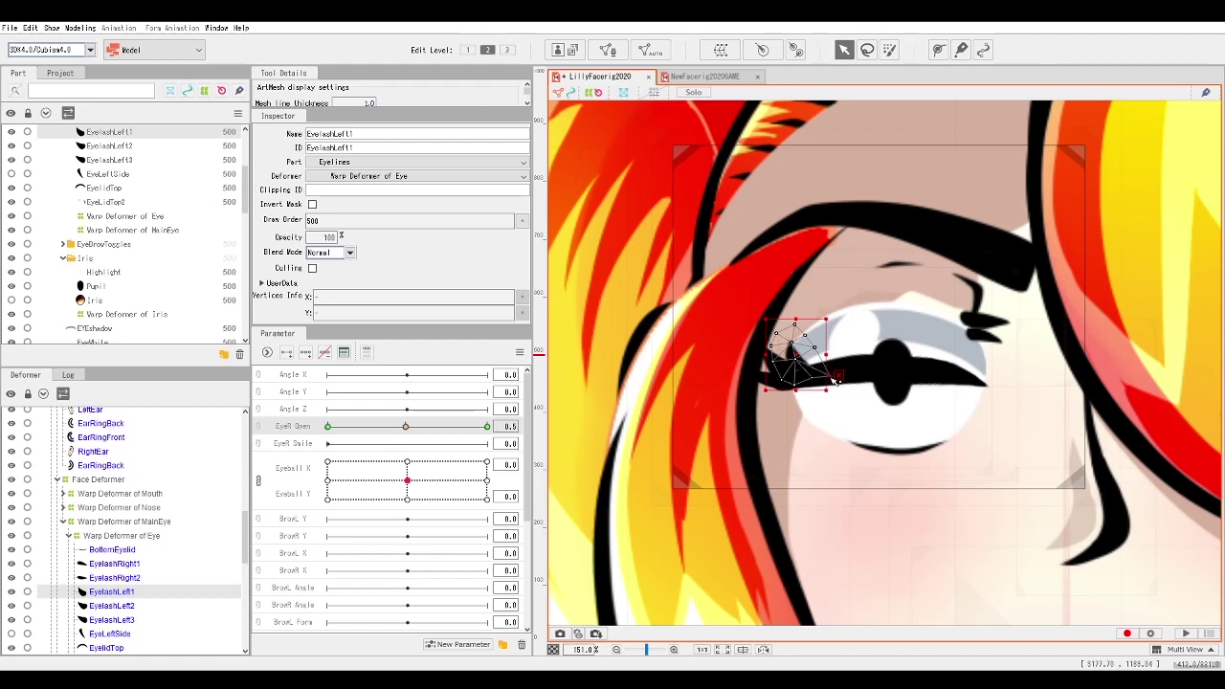
scroll(790, 364, "up", 2)
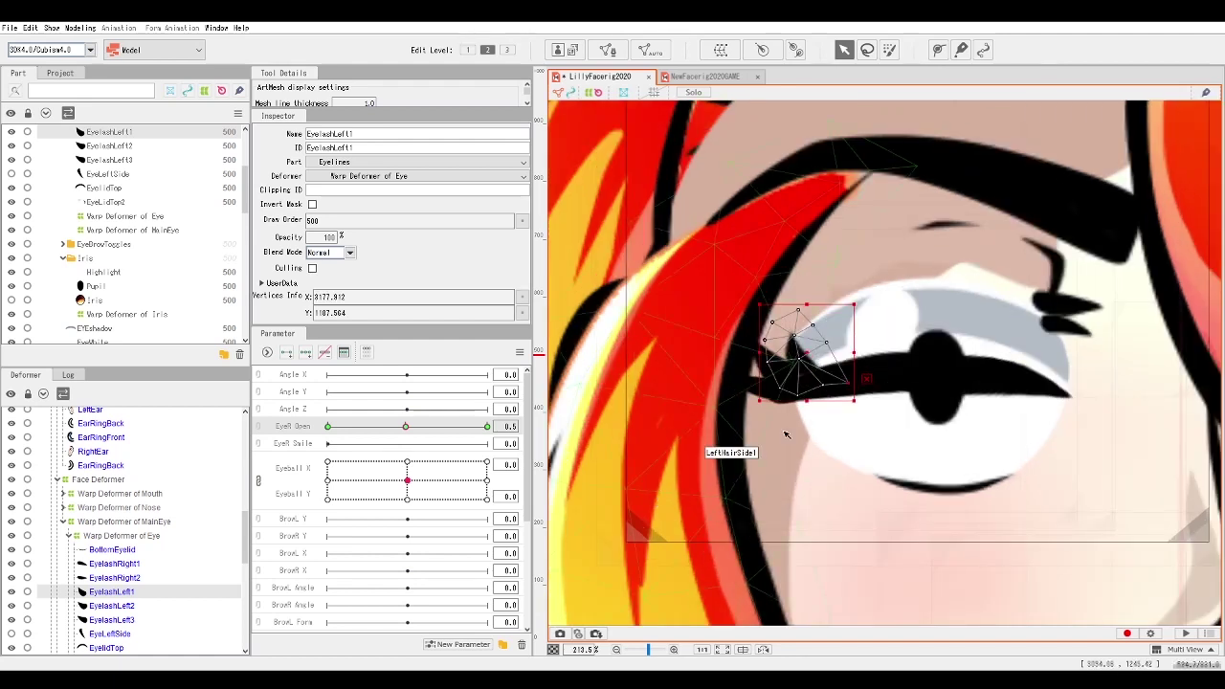
mouse_move(487, 426)
left_mouse_down()
mouse_move(331, 426)
mouse_move(366, 425)
left_mouse_up()
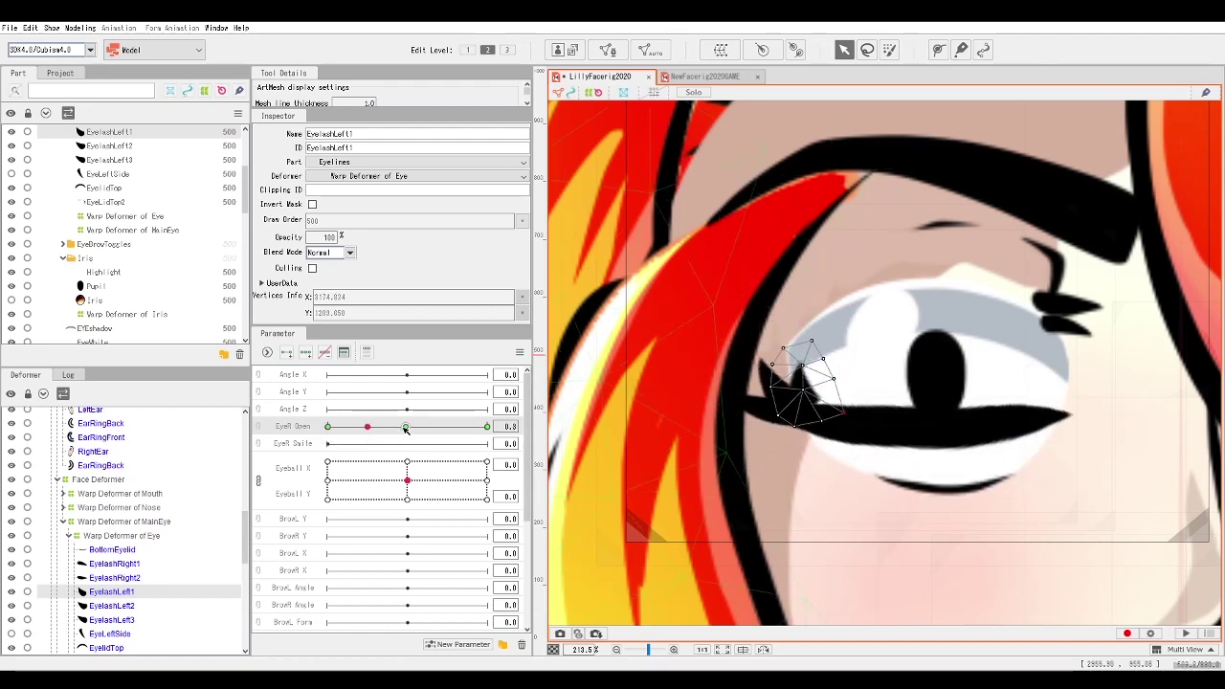
left_click(405, 427)
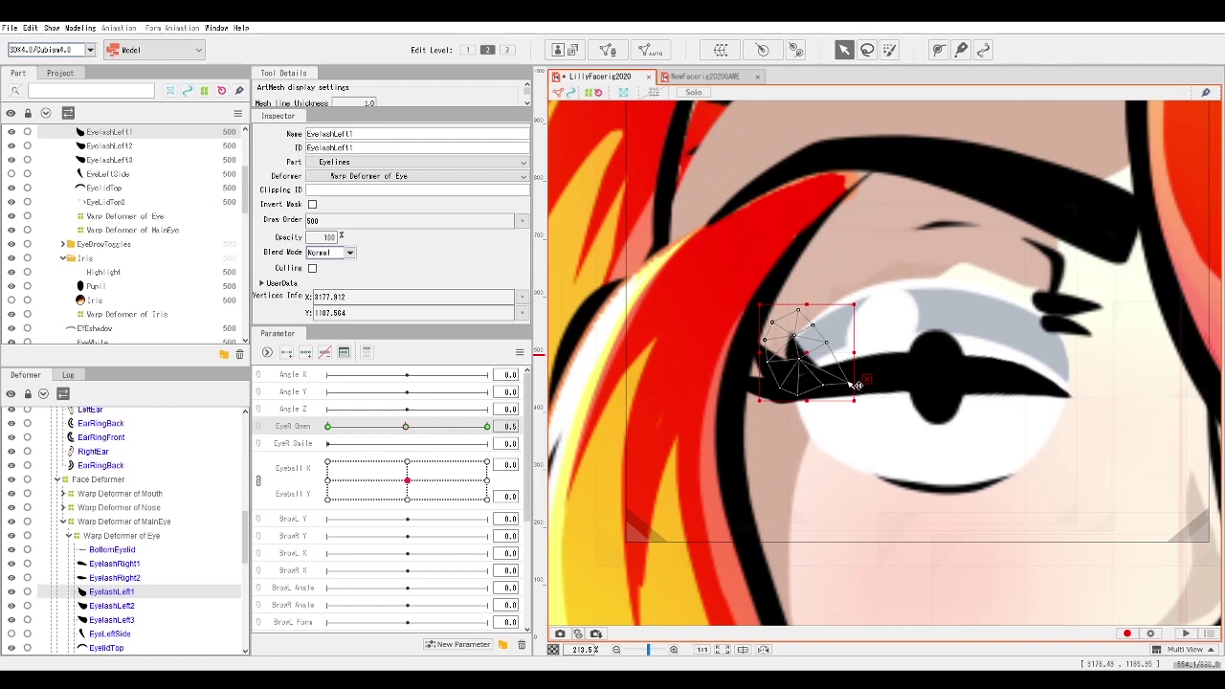
At EyeR Open 0.0, pull EyelashLeft1's lower inner vertex into the closed lid line and check the blink.
left_click(405, 426)
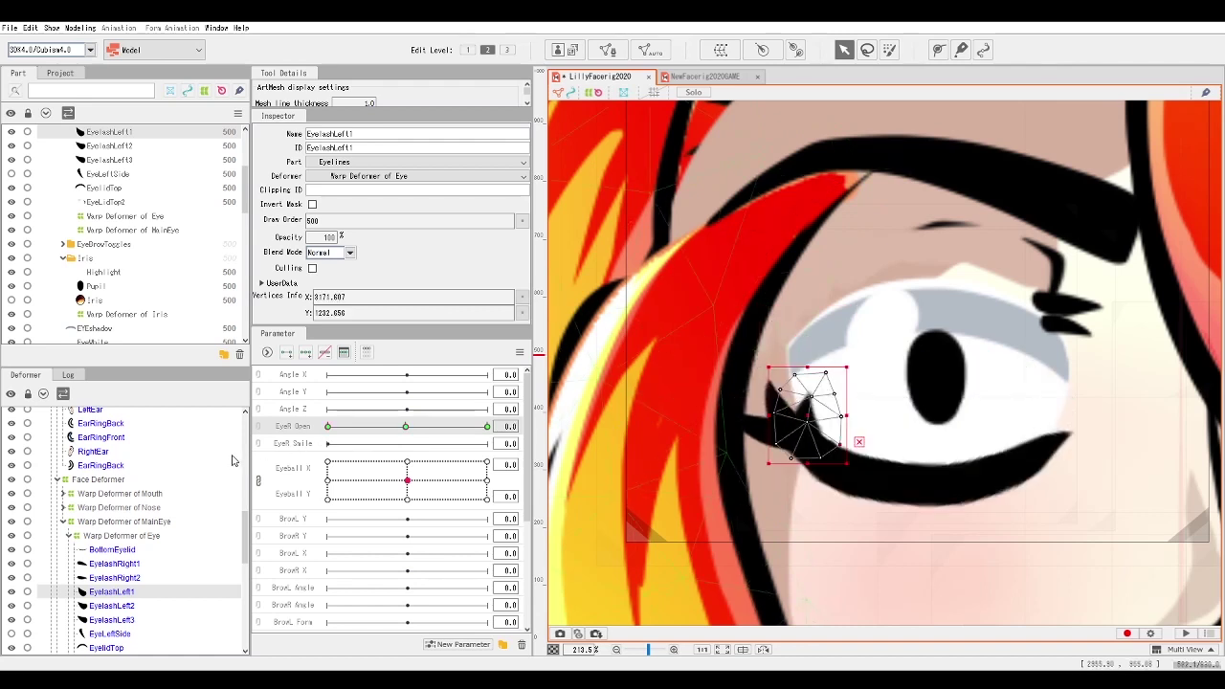
left_click_drag(840, 447, 855, 467)
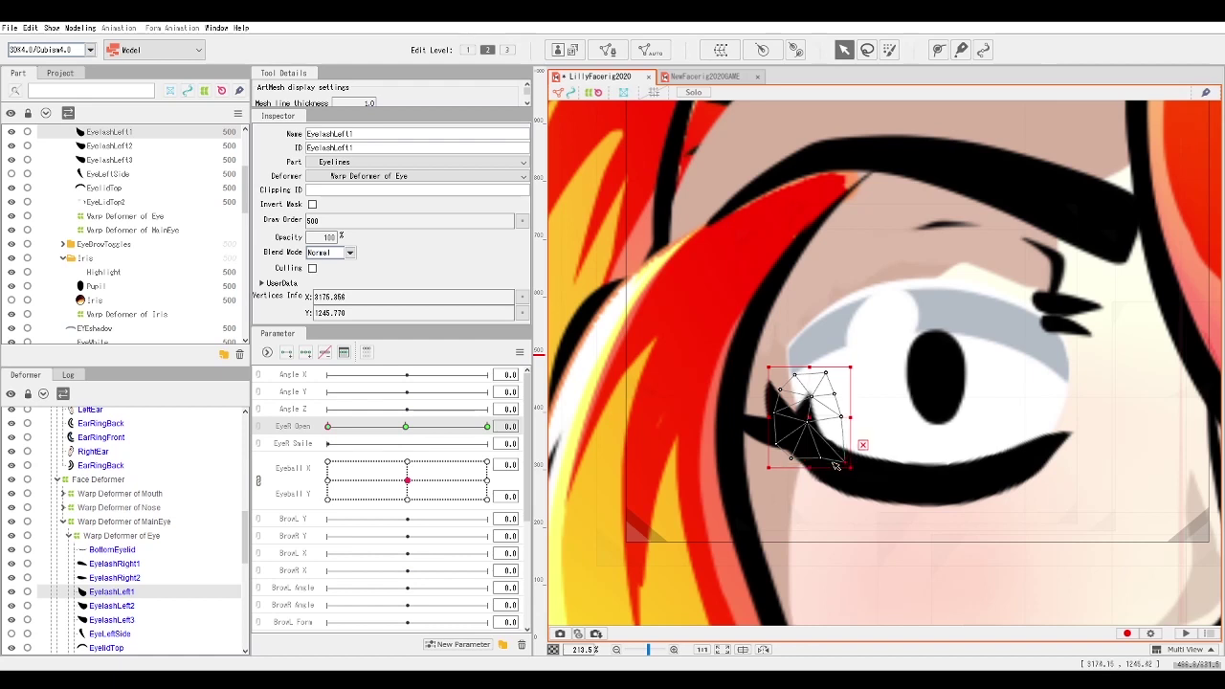
left_click_drag(331, 431, 335, 497)
key("ctrl+0")
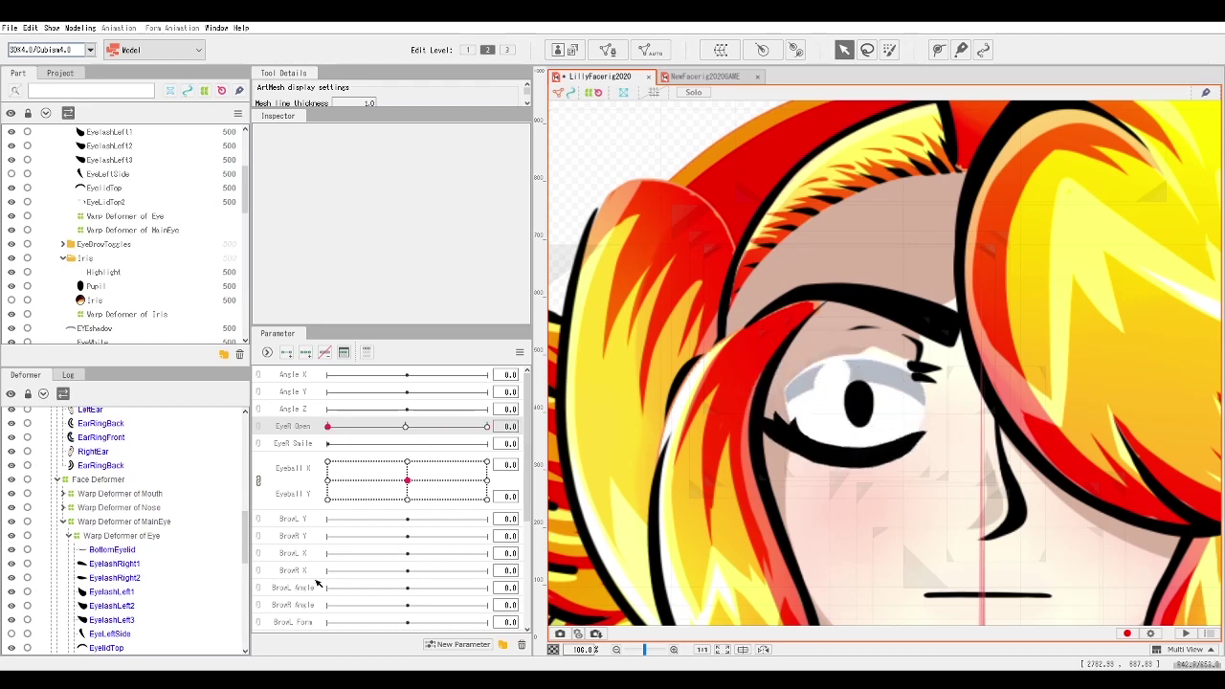
Move EyelashRight1 and EyelashRight2 down together at EyeR Open 0.0 onto the closed lid's inner corner.
left_click(113, 563)
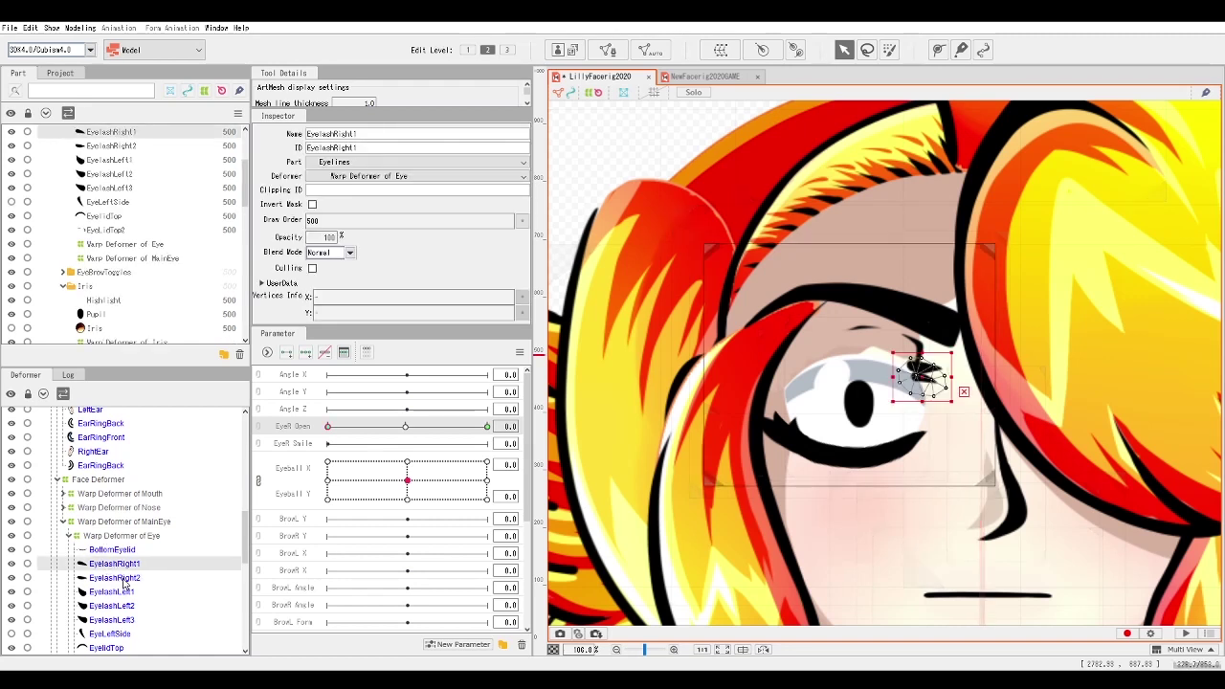
left_click(123, 579, "ctrl")
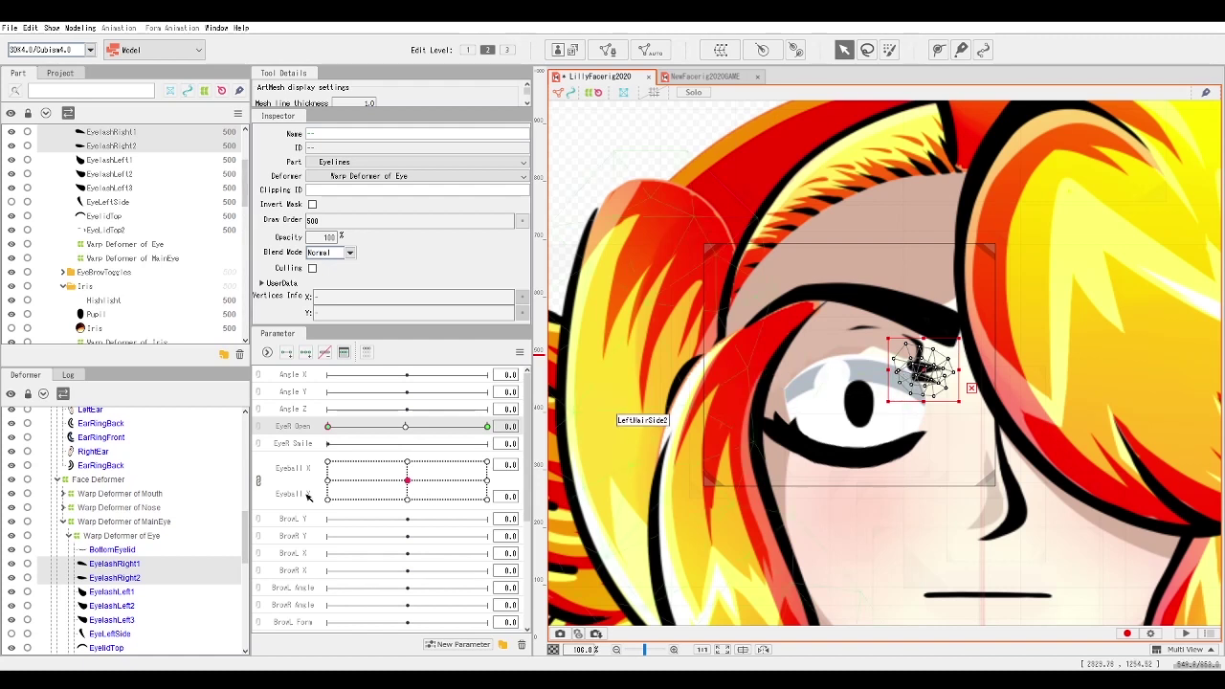
left_click_drag(907, 376, 919, 469)
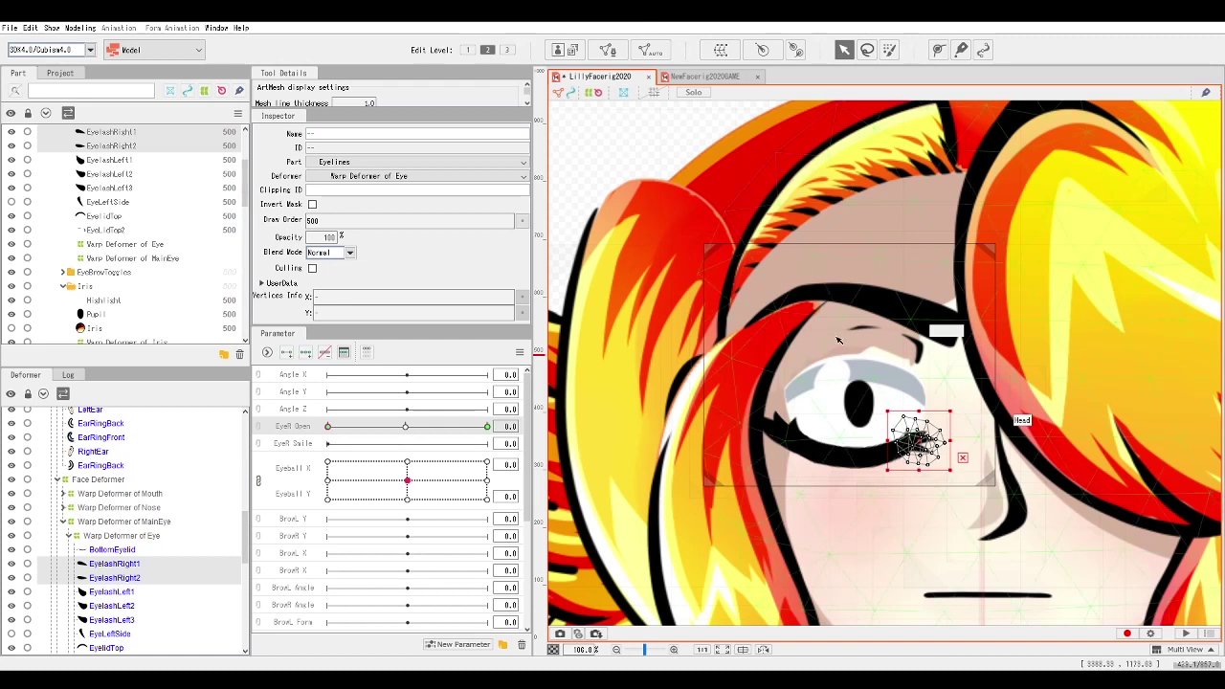
key("Escape")
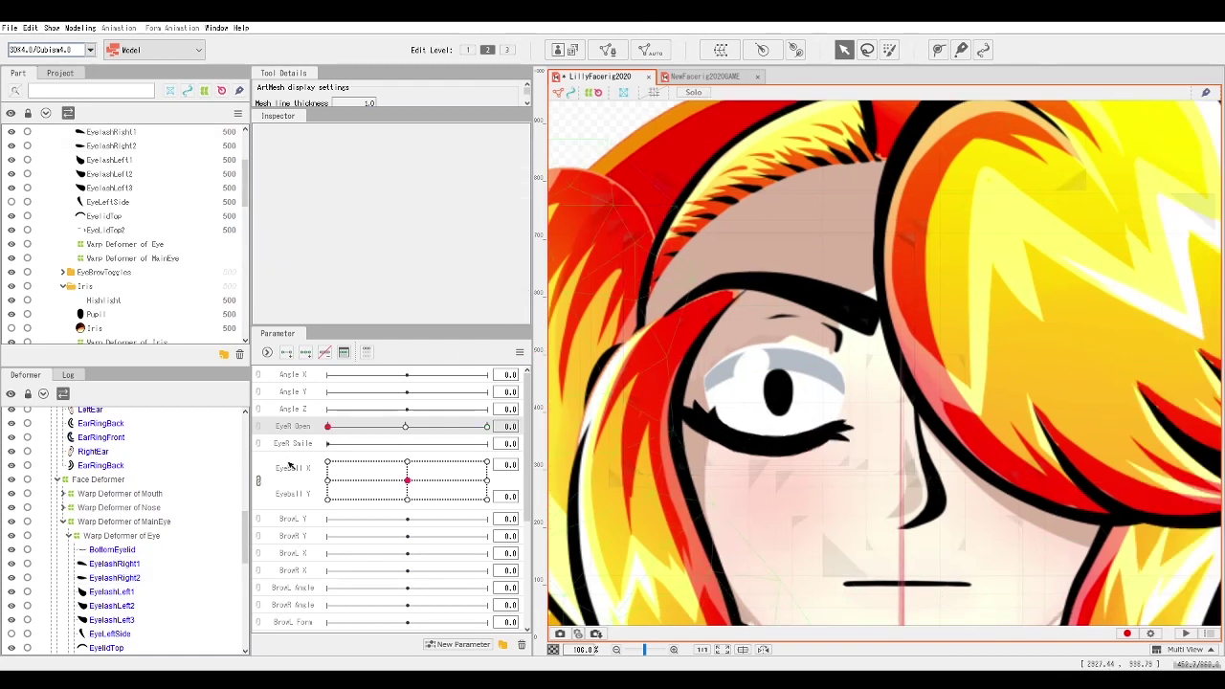
At EyeR Open 0.5, raise EyelashRight1's lower vertices and nudge the lash up to meet the half-closed lid's inner corner.
left_click_drag(333, 435, 407, 427)
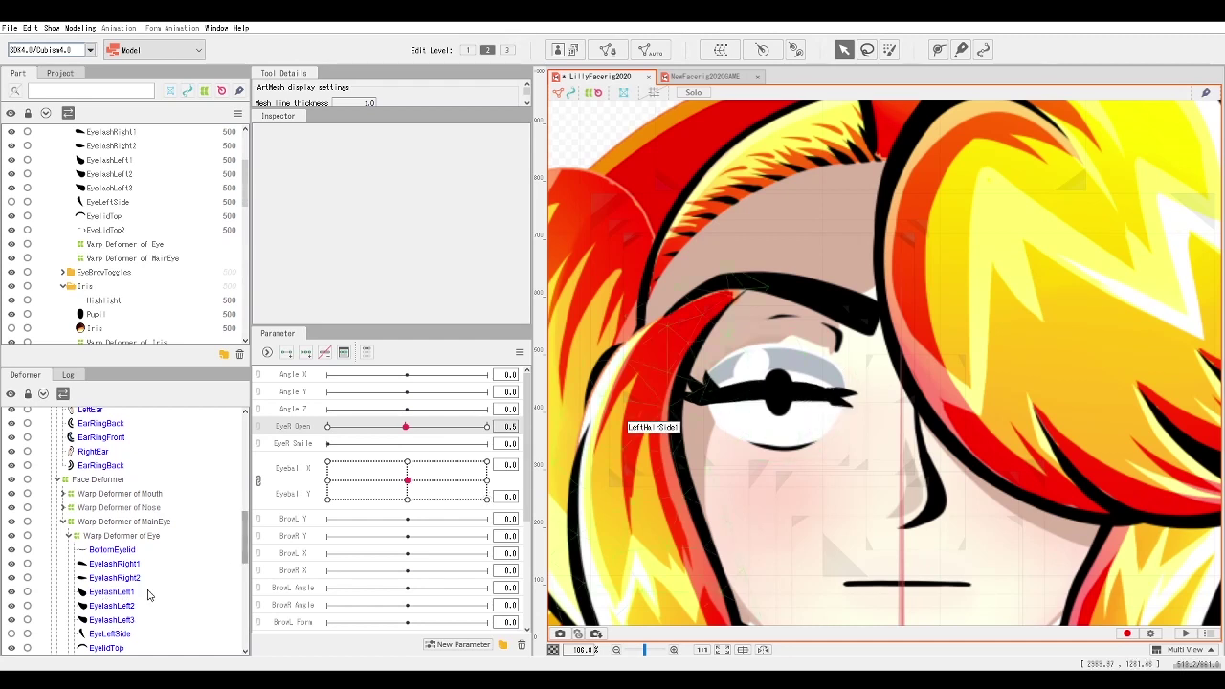
left_click(114, 578)
double_click(114, 578)
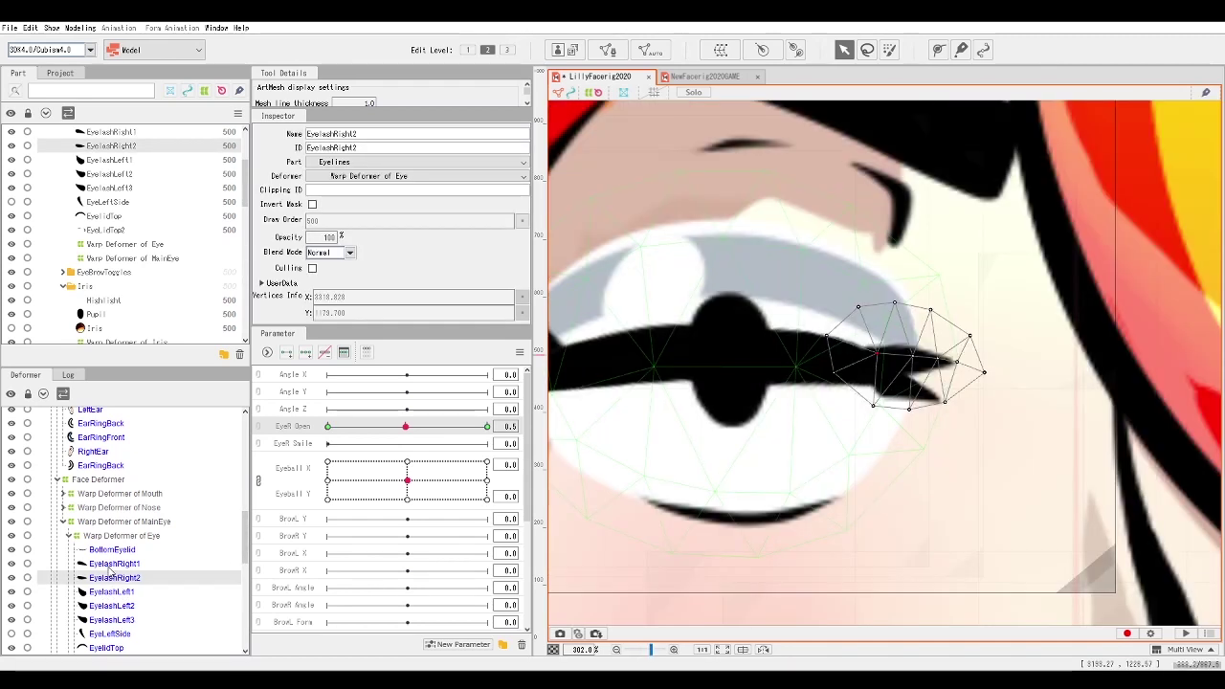
left_click(109, 564)
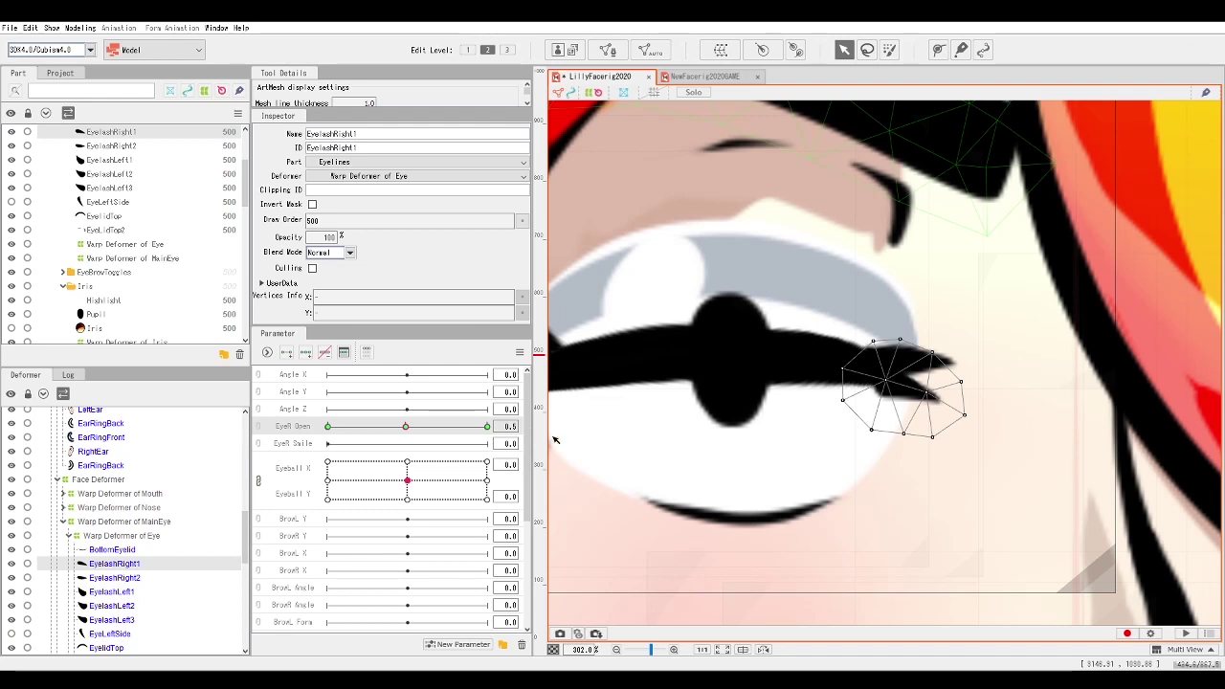
left_click(874, 419)
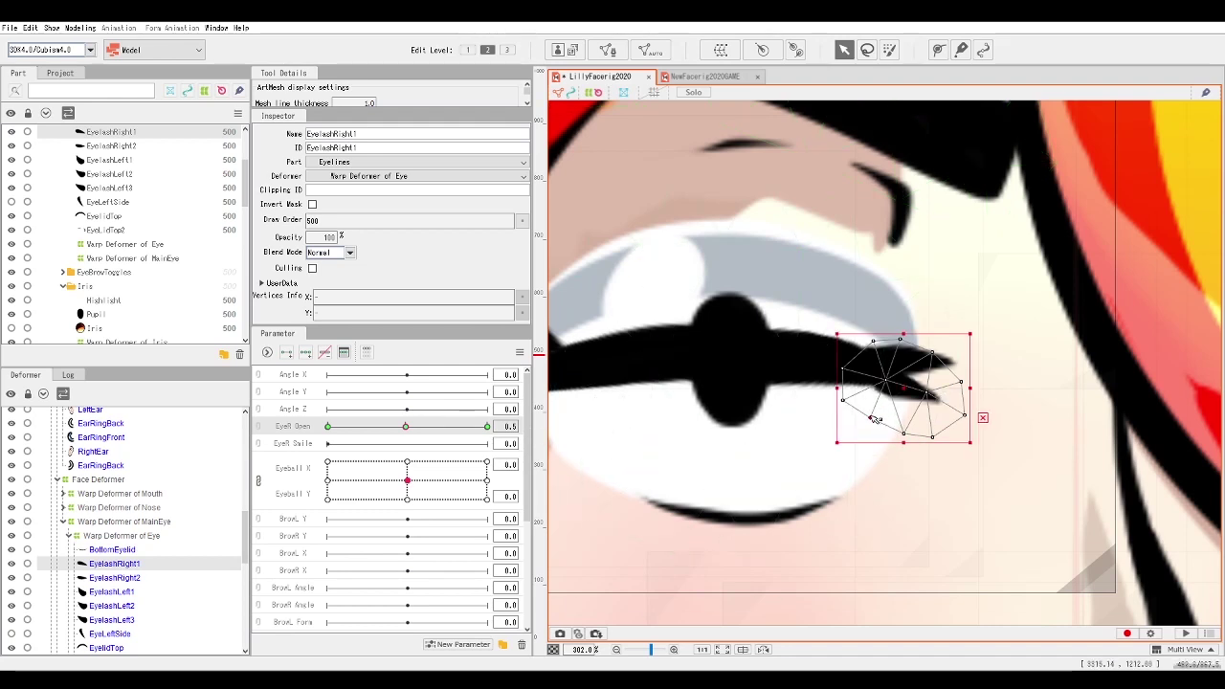
left_click(865, 412)
left_click_drag(903, 438, 898, 424)
left_click(865, 410)
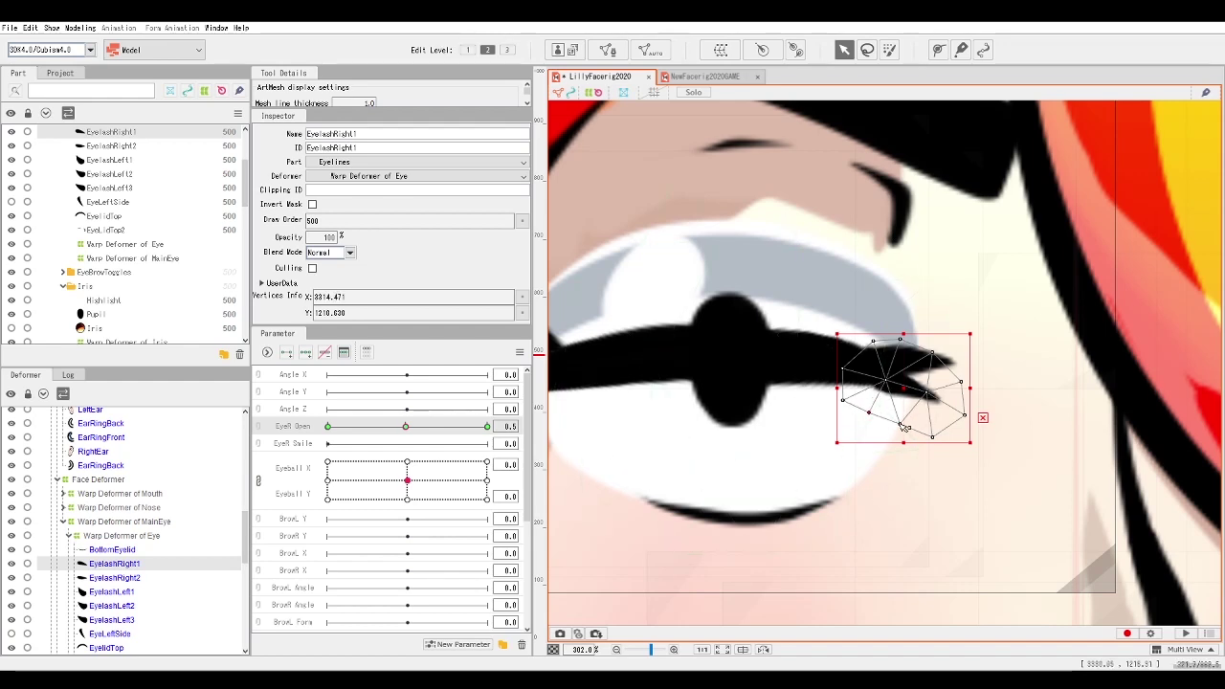
left_click(933, 436)
left_click_drag(933, 436, 901, 379)
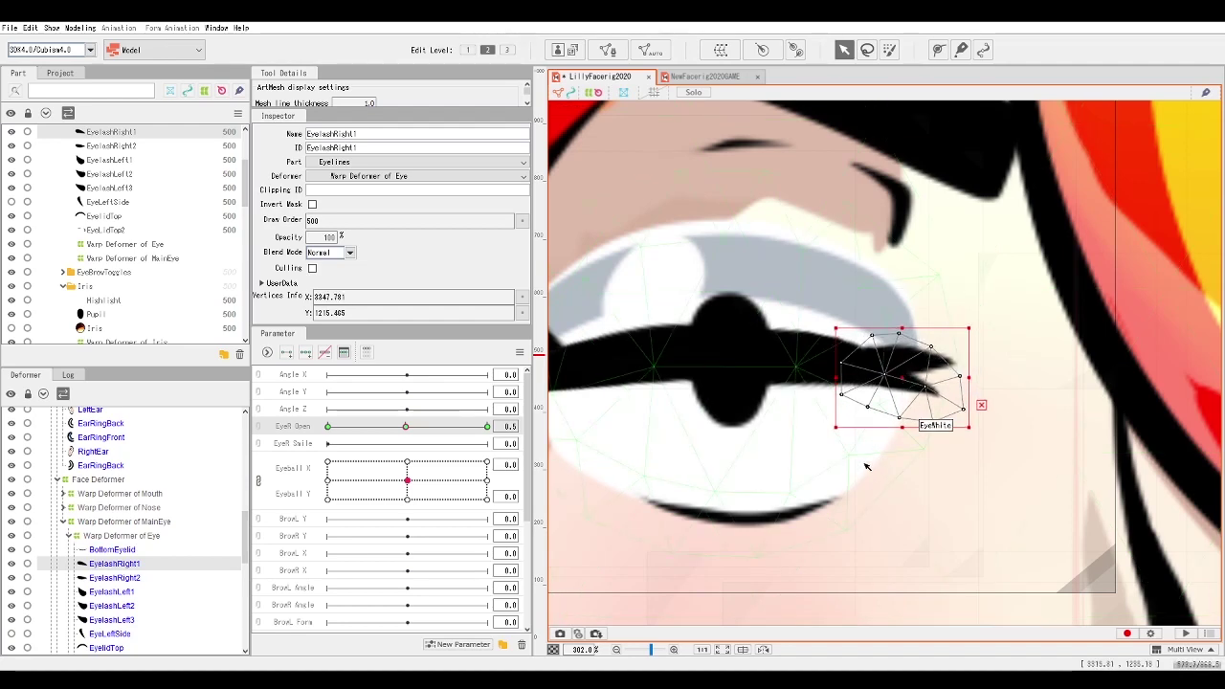
scroll(885, 456, "down", 3)
scroll(885, 457, "down", 2)
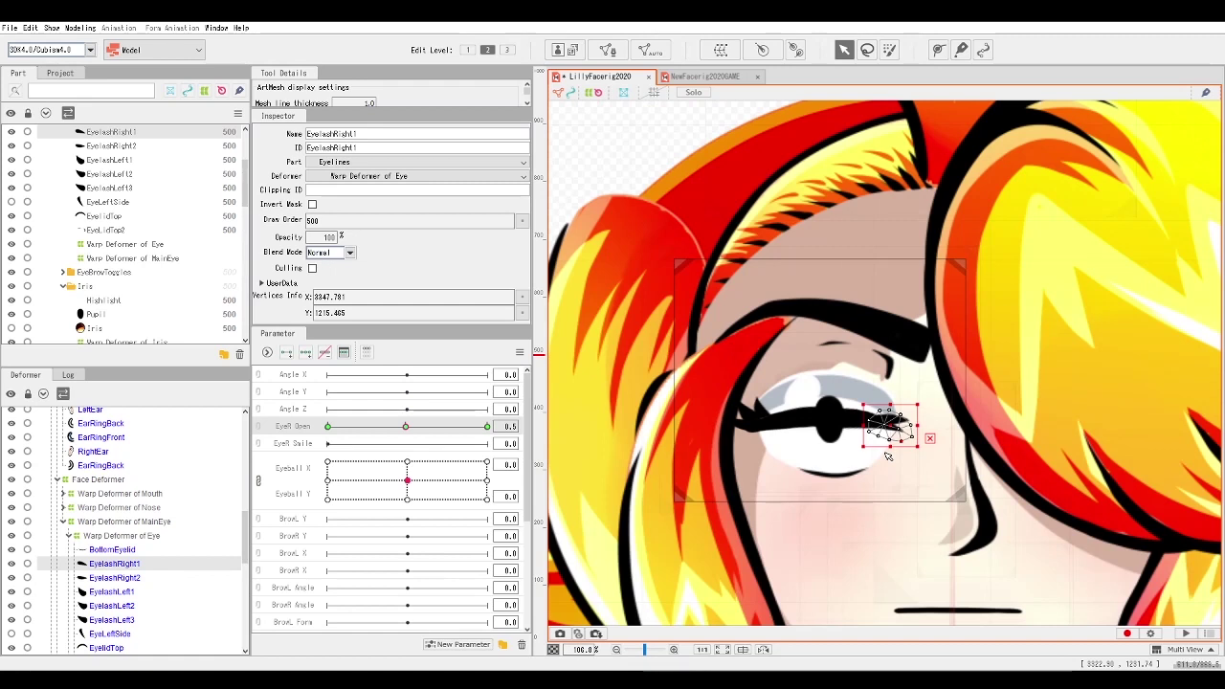
left_click(627, 161)
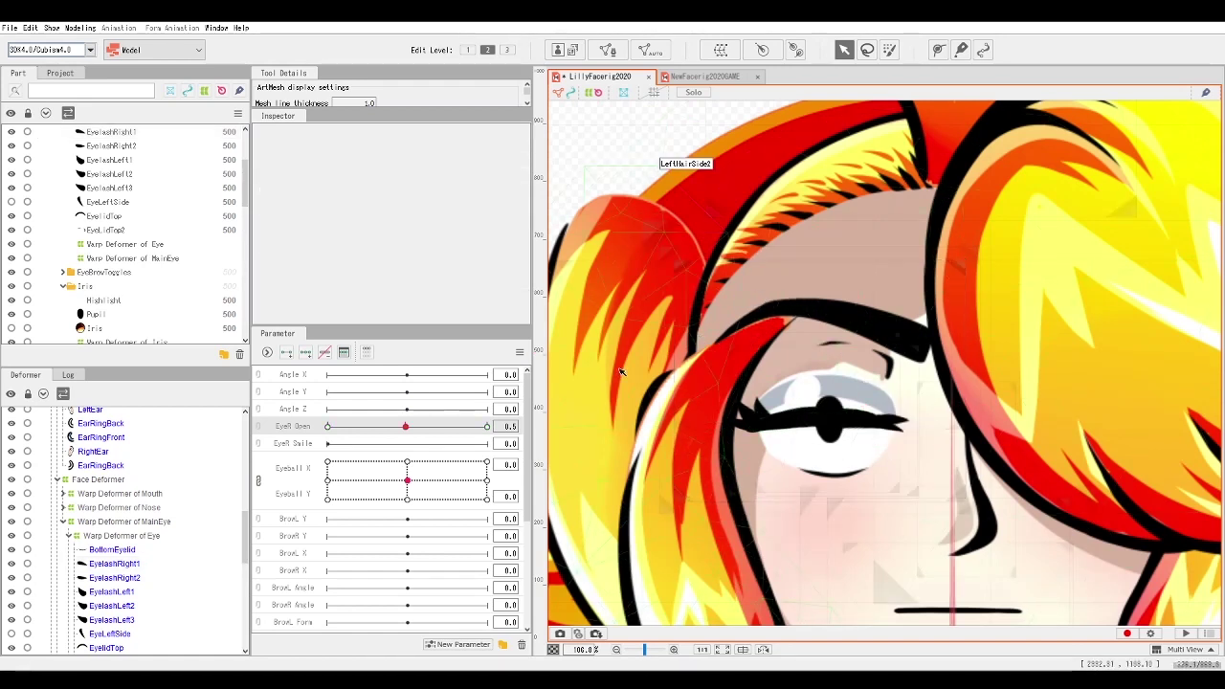
Select EYEshadow and EyeWhite under the EyeWhite warp deformer and add two keys to them on EyeR Open.
left_click_drag(411, 432, 315, 519)
left_click_drag(246, 535, 246, 562)
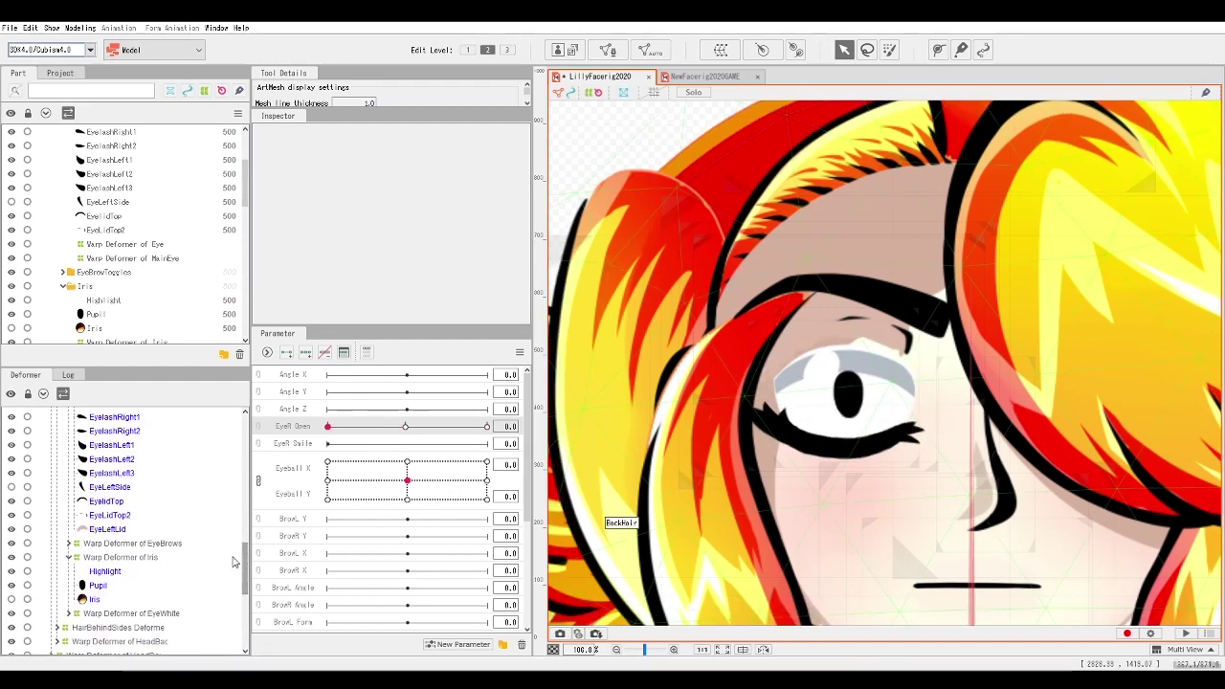
scroll(249, 559, "down", 2)
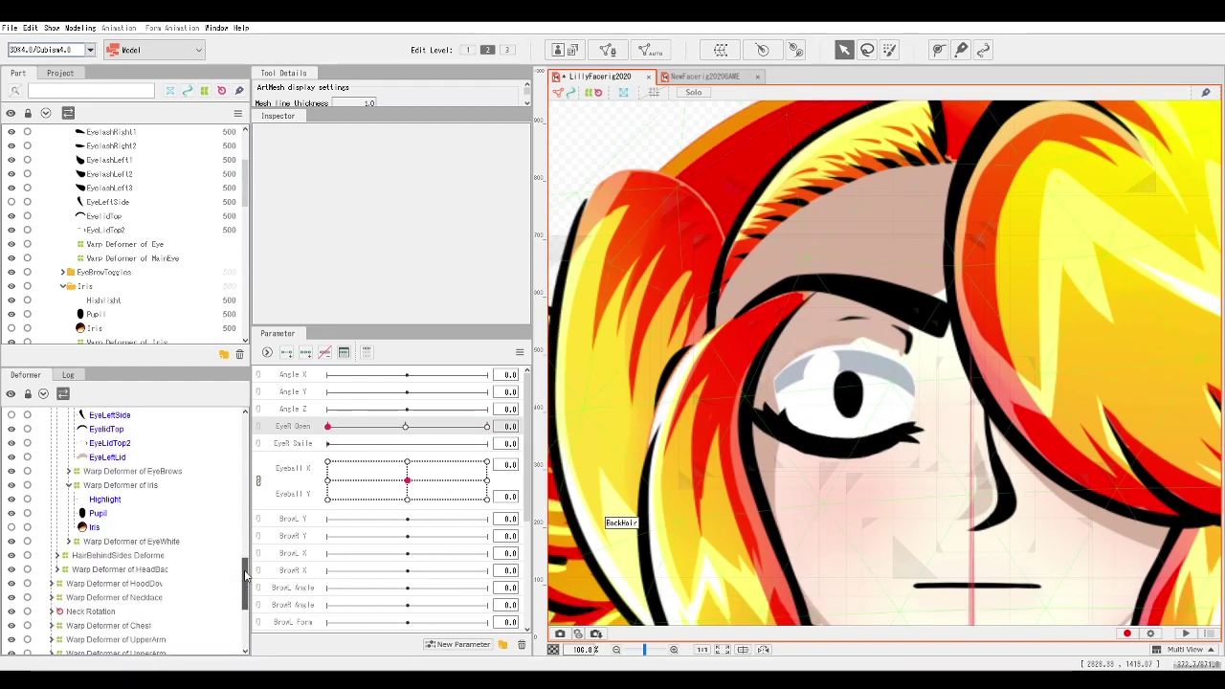
left_click(69, 541)
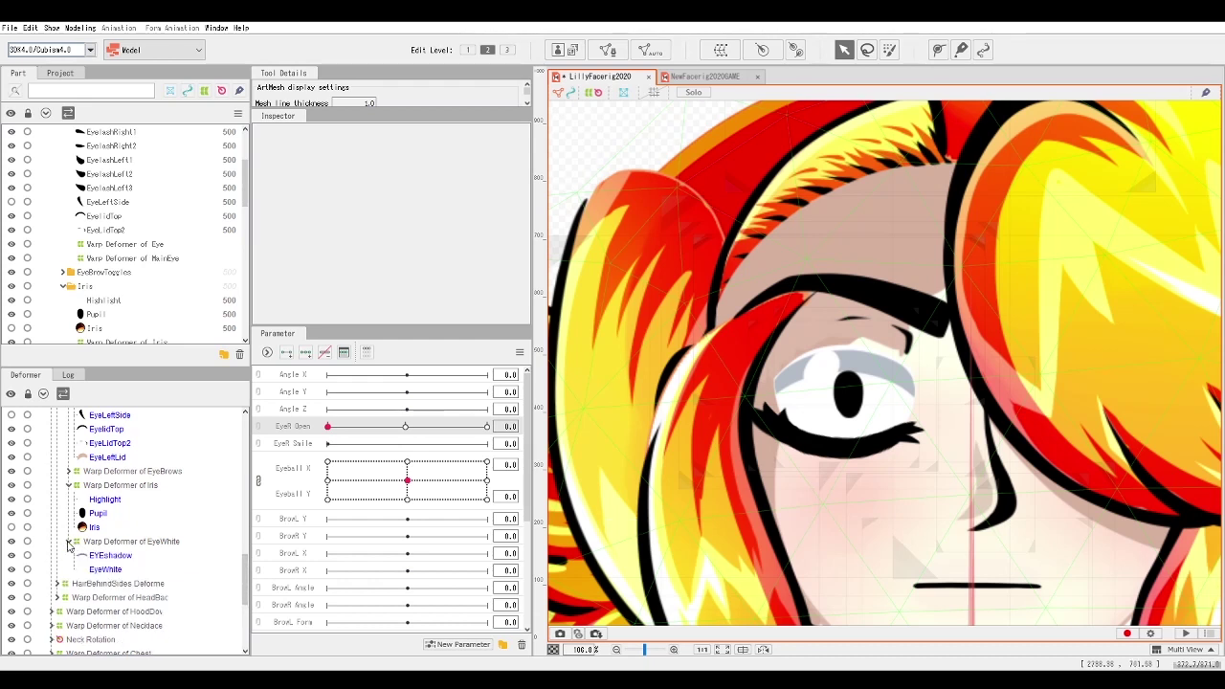
left_click(113, 555)
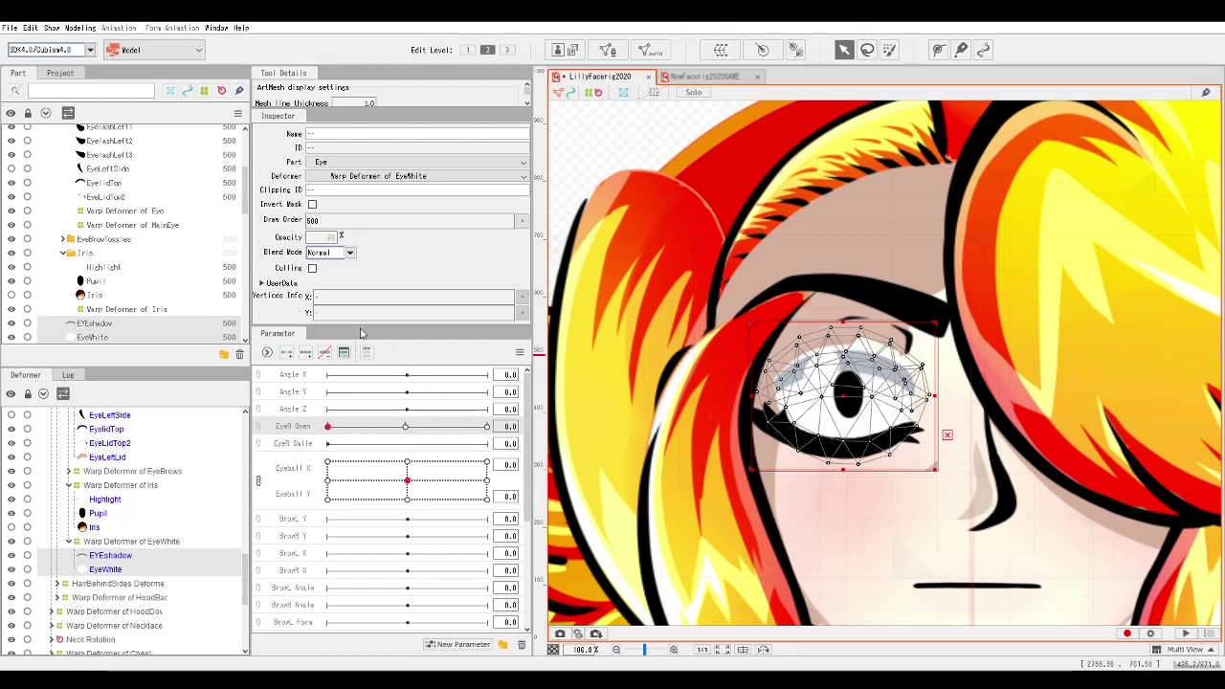
left_click(285, 357)
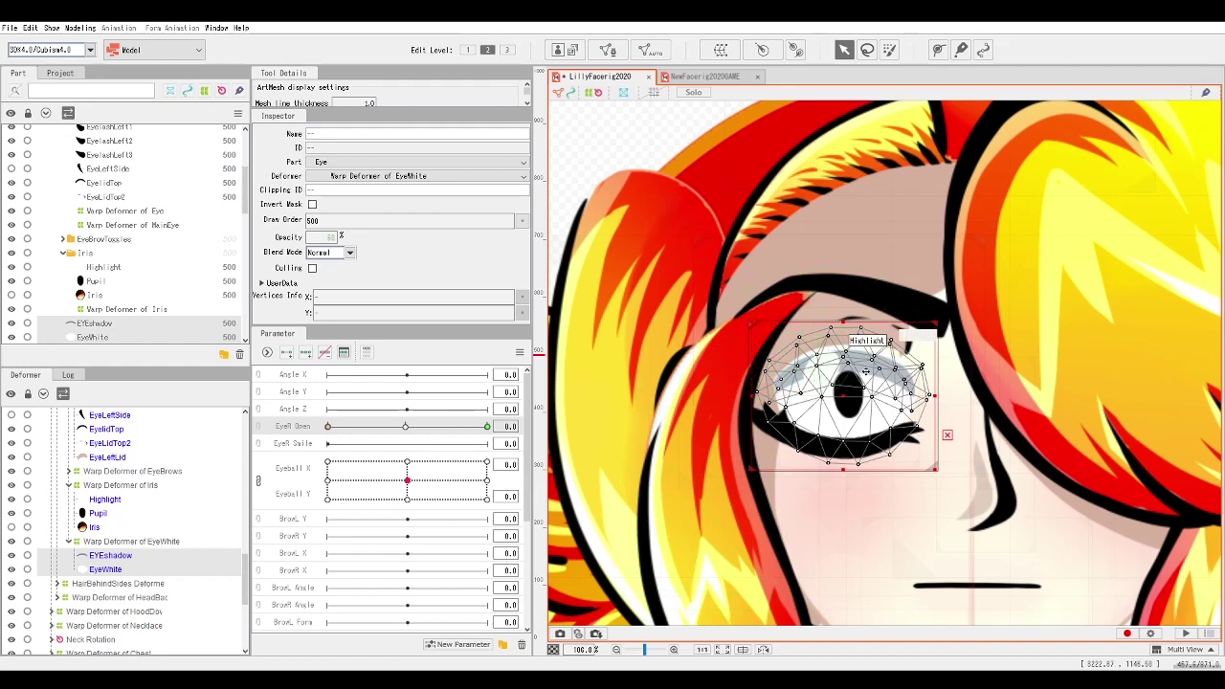
At EyeR Open 0.0, squash EYEshadow and EyeWhite vertically into a thin strip over the closed lid line.
scroll(866, 371, "down", 3)
scroll(837, 315, "up", 5)
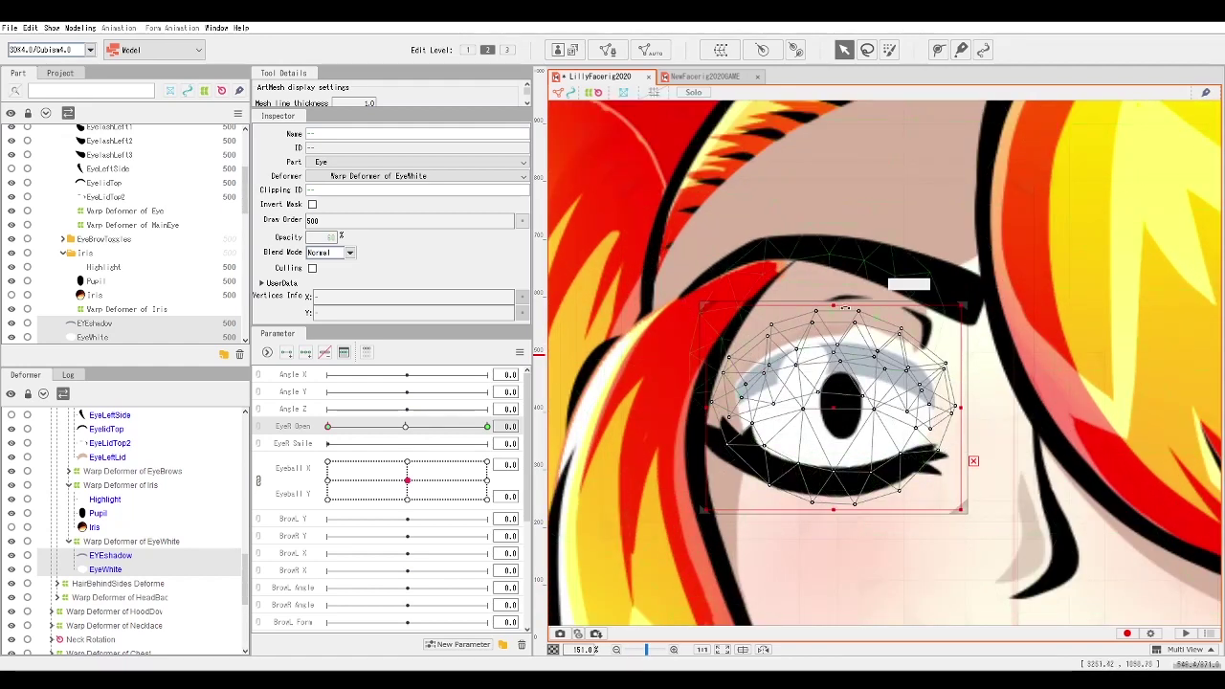
left_click_drag(837, 305, 828, 467)
Lay a three-point deform path along the flattened EYEshadow and EyeWhite, with points at both ends and the middle.
left_click(939, 50)
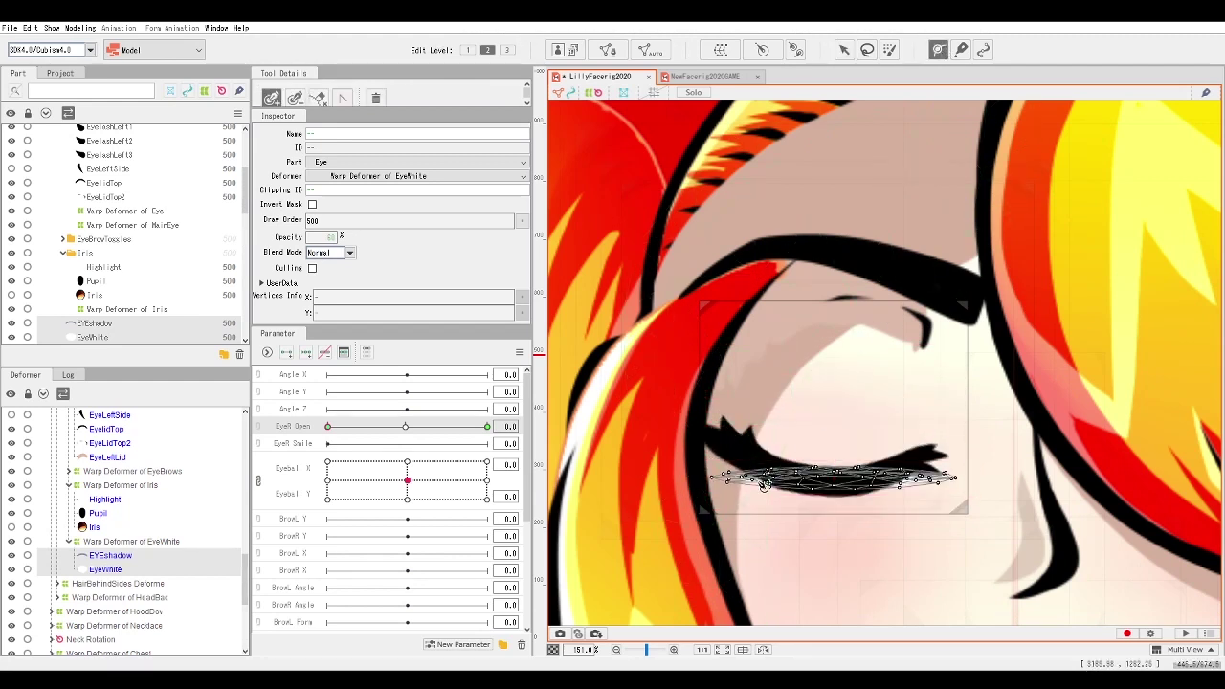
left_click(733, 475)
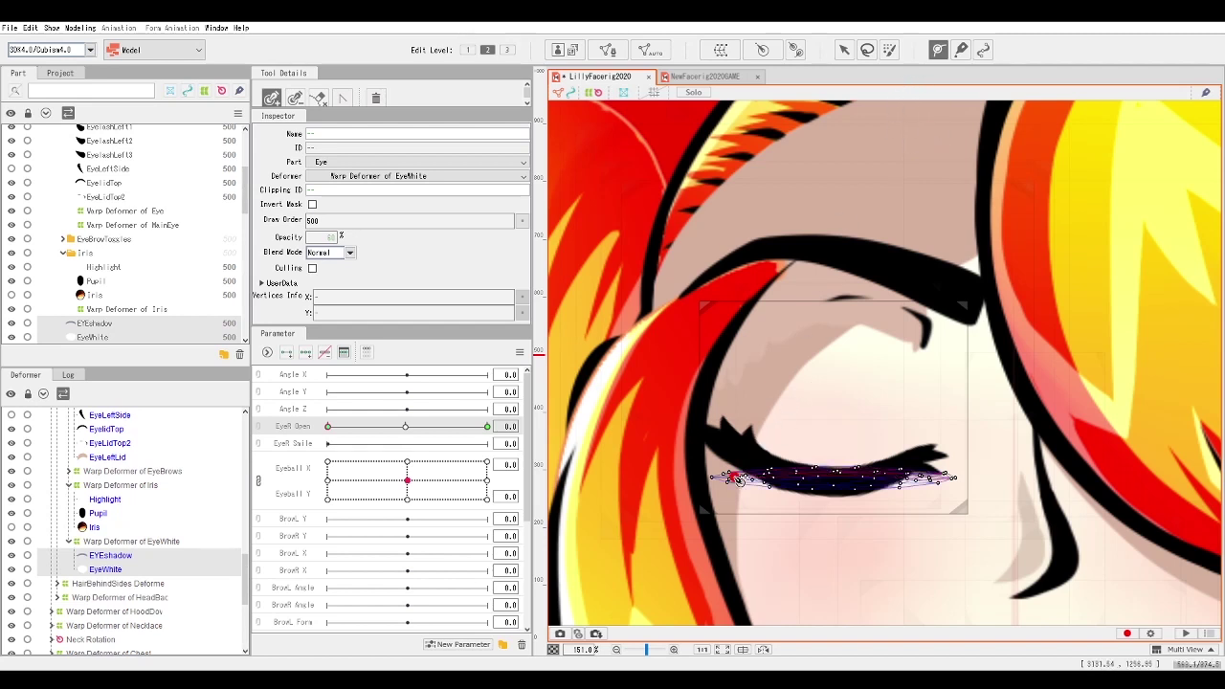
left_click(930, 479)
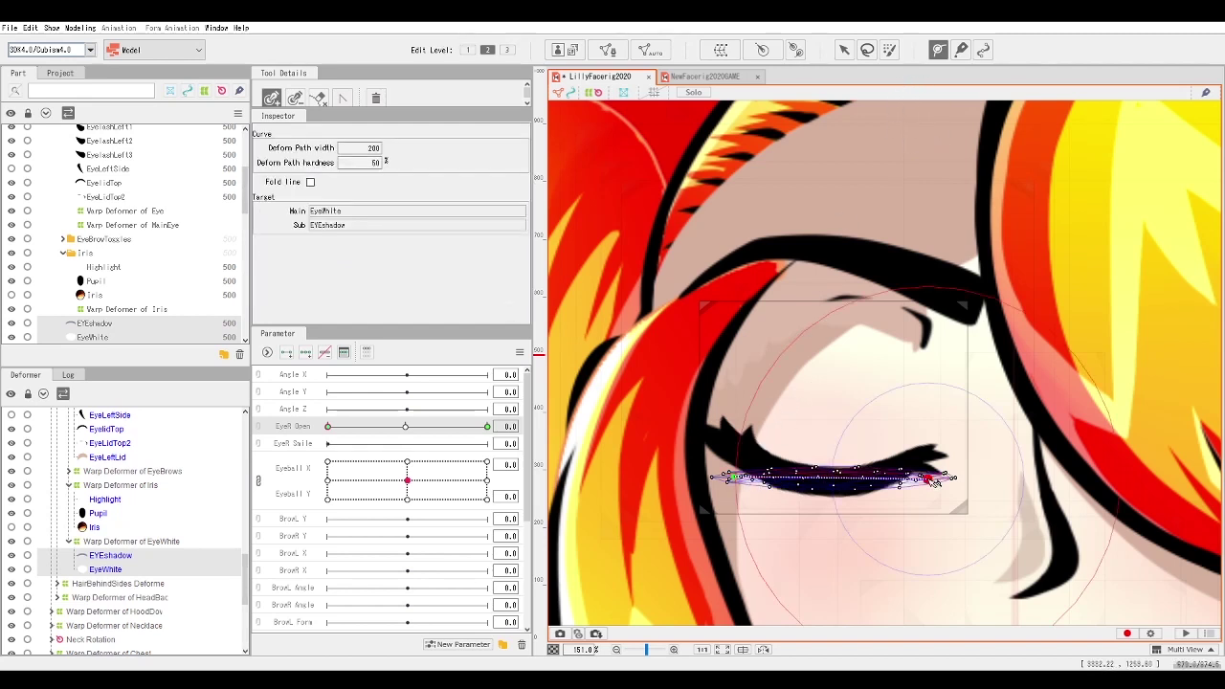
left_click(830, 480)
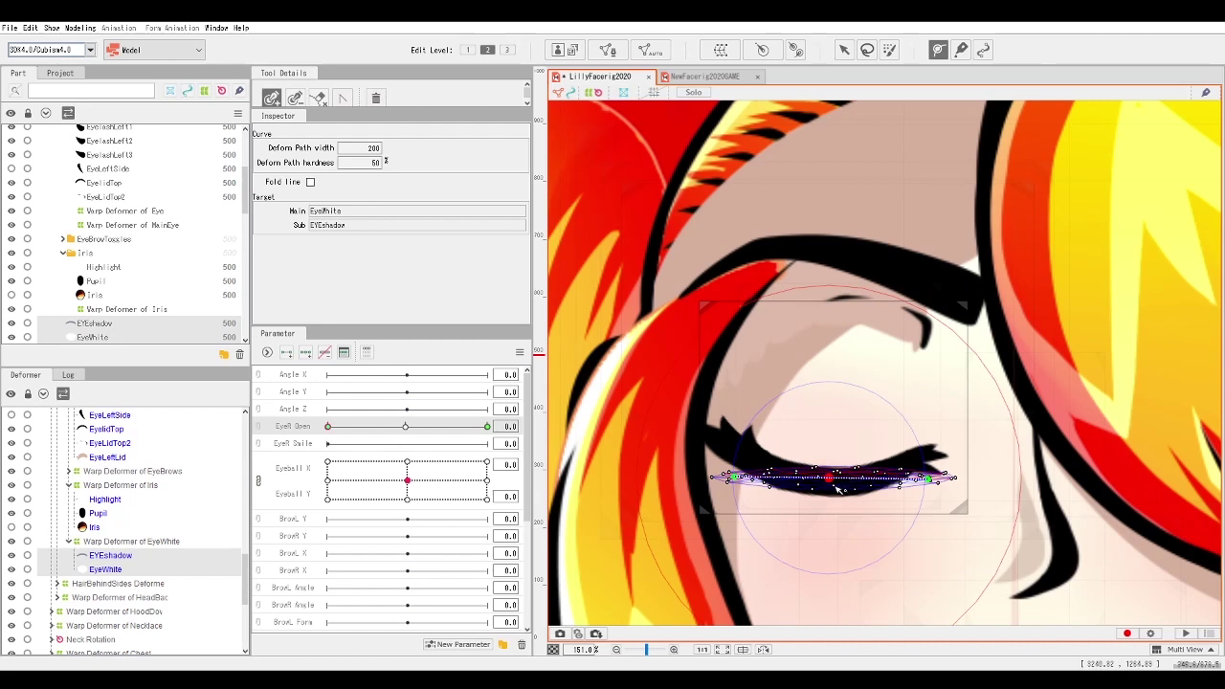
left_click(843, 50)
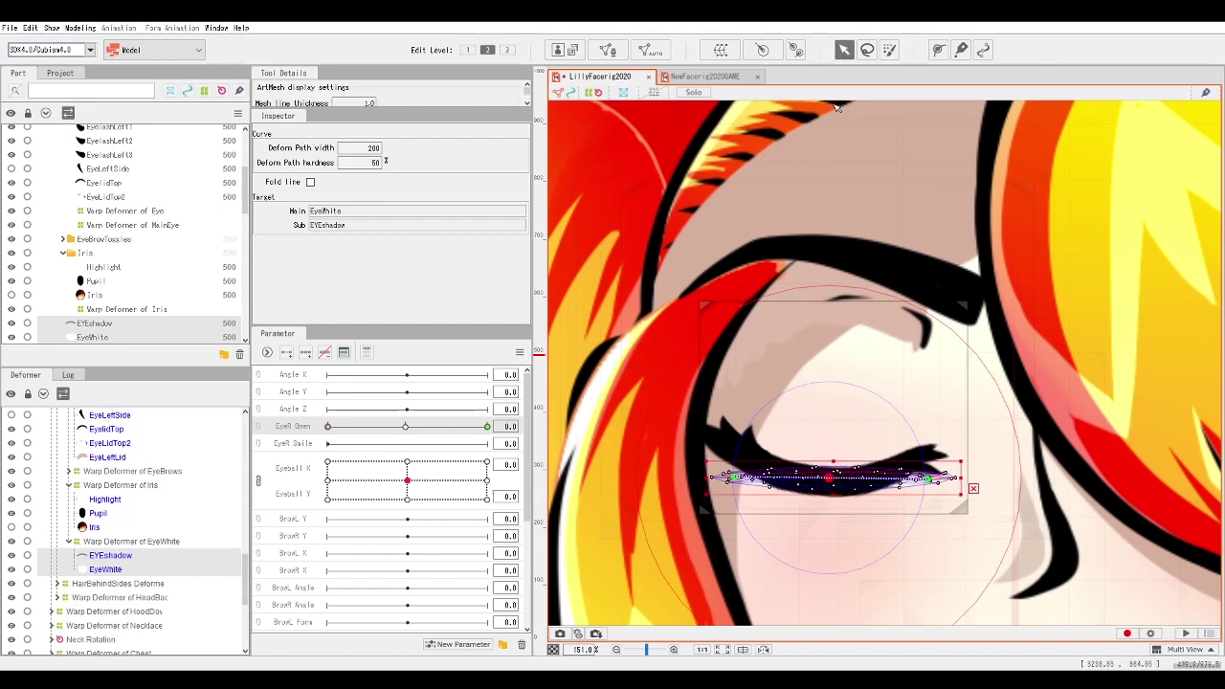
Bend the deform path by raising its end points and adjusting the middle so EYEshadow and EyeWhite hide behind the curved closed lid.
left_click_drag(729, 477, 744, 456)
left_click_drag(834, 480, 828, 483)
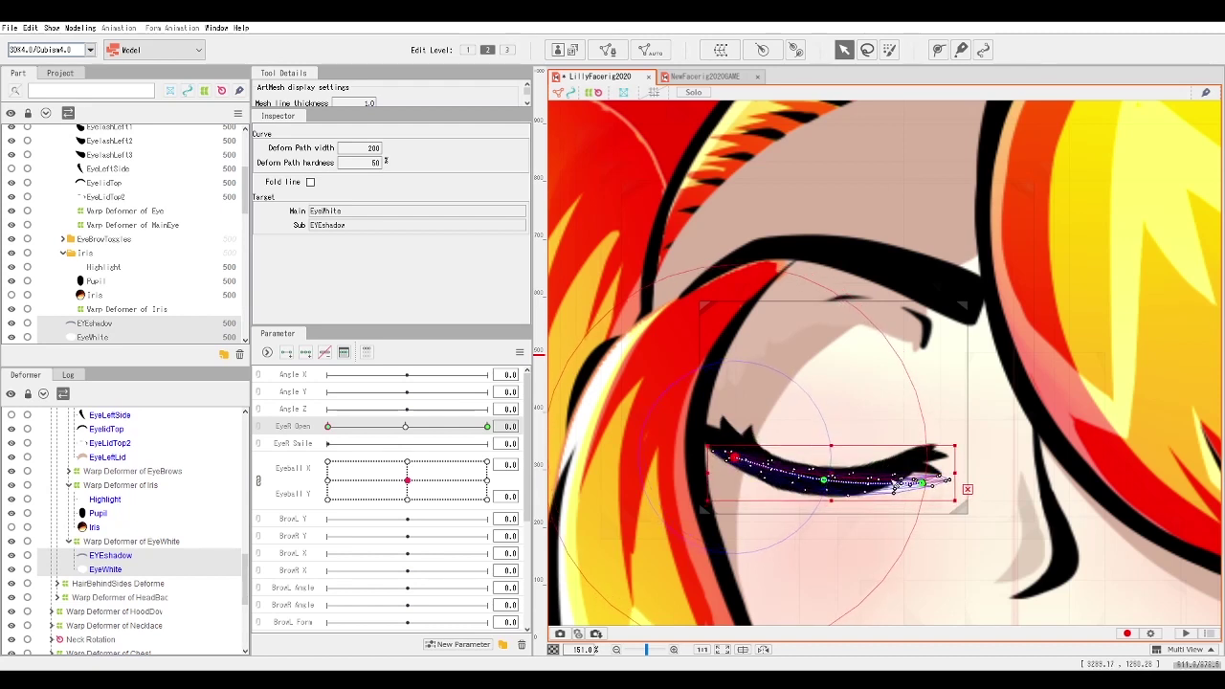
left_click_drag(924, 484, 919, 467)
left_click_drag(825, 482, 830, 479)
left_click_drag(735, 460, 738, 452)
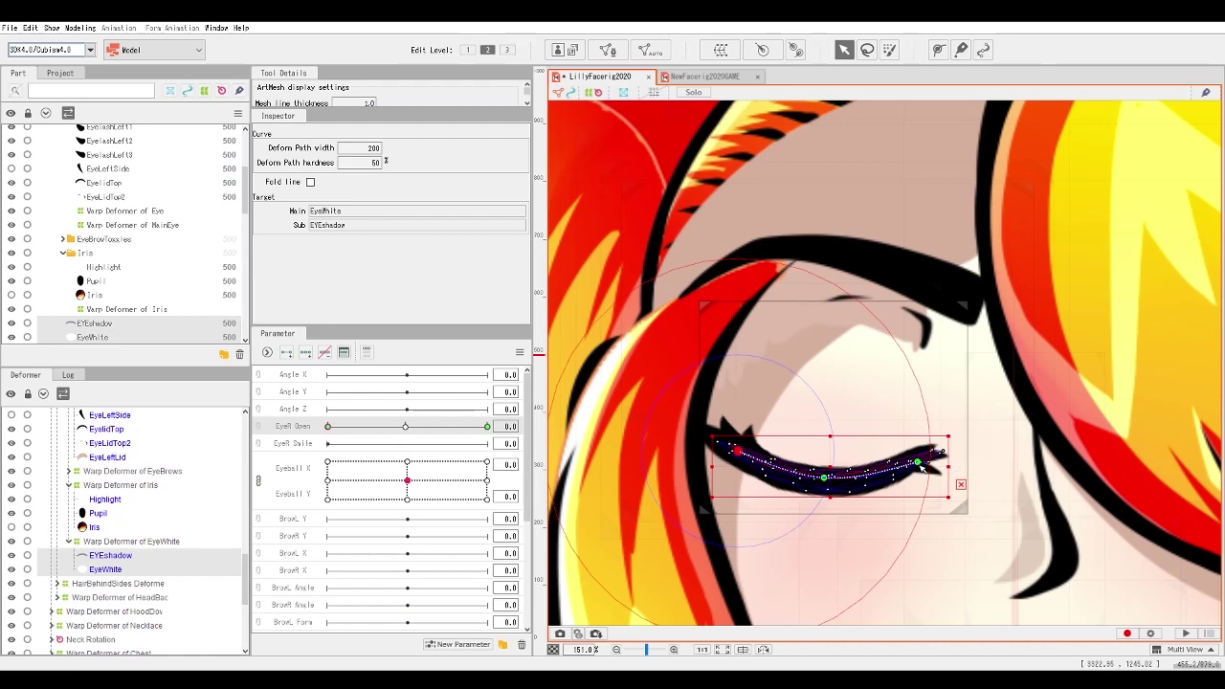
left_click_drag(920, 467, 908, 470)
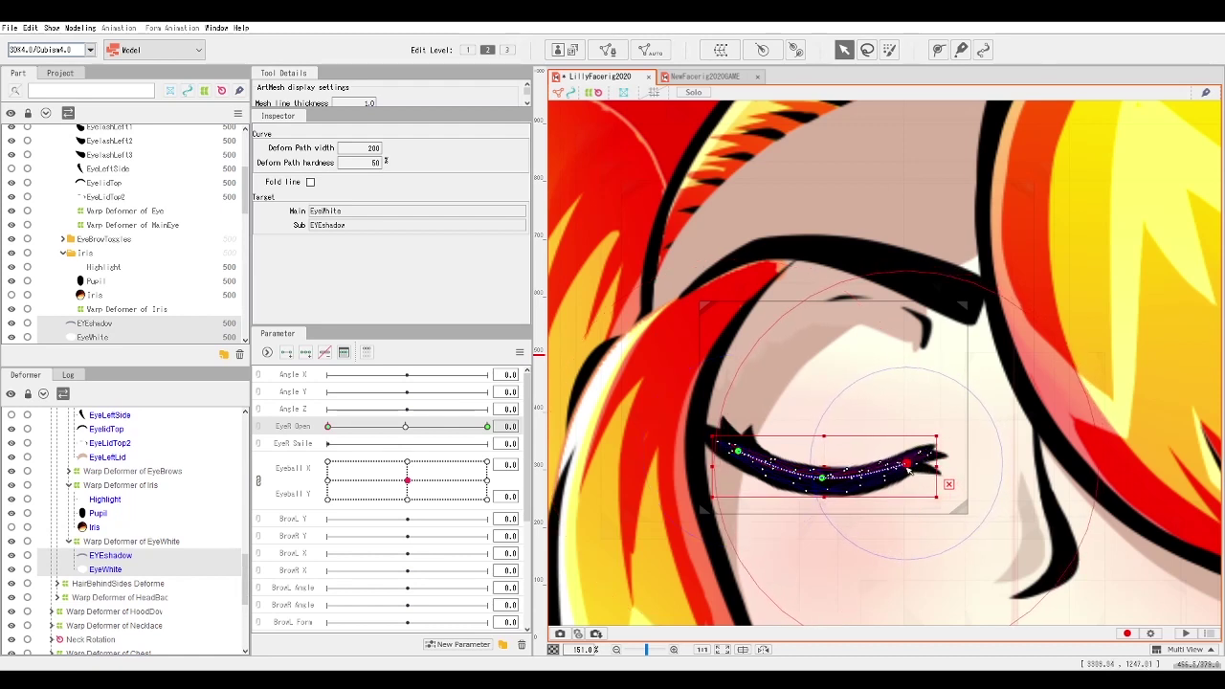
left_click(823, 480)
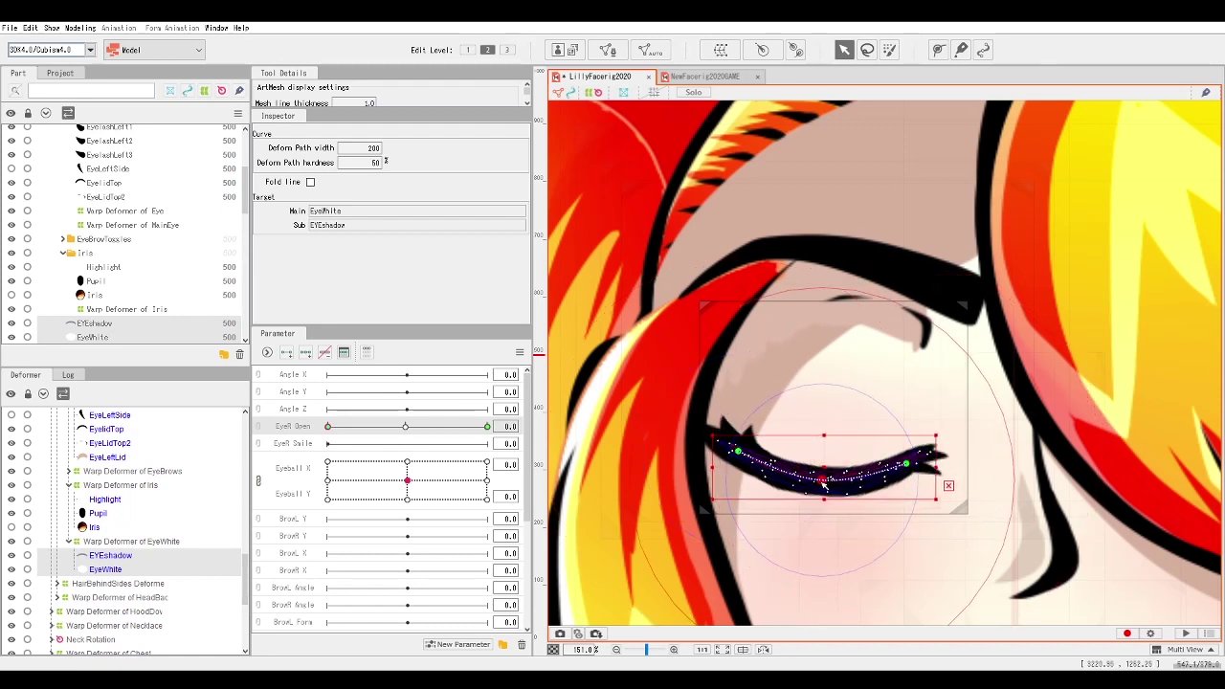
Sweep EyeR Open between closed and open with the eyeball slightly shifted to examine how the eye white and shadow follow the blink.
left_click_drag(487, 426, 340, 426)
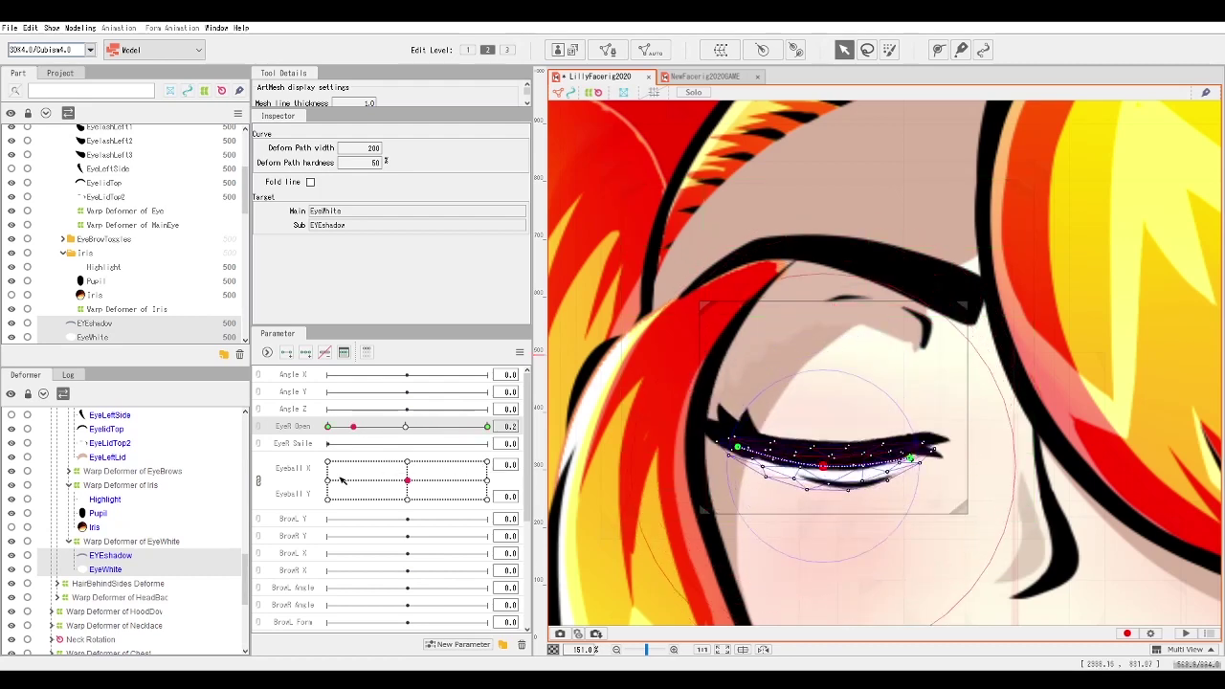
left_click(587, 278)
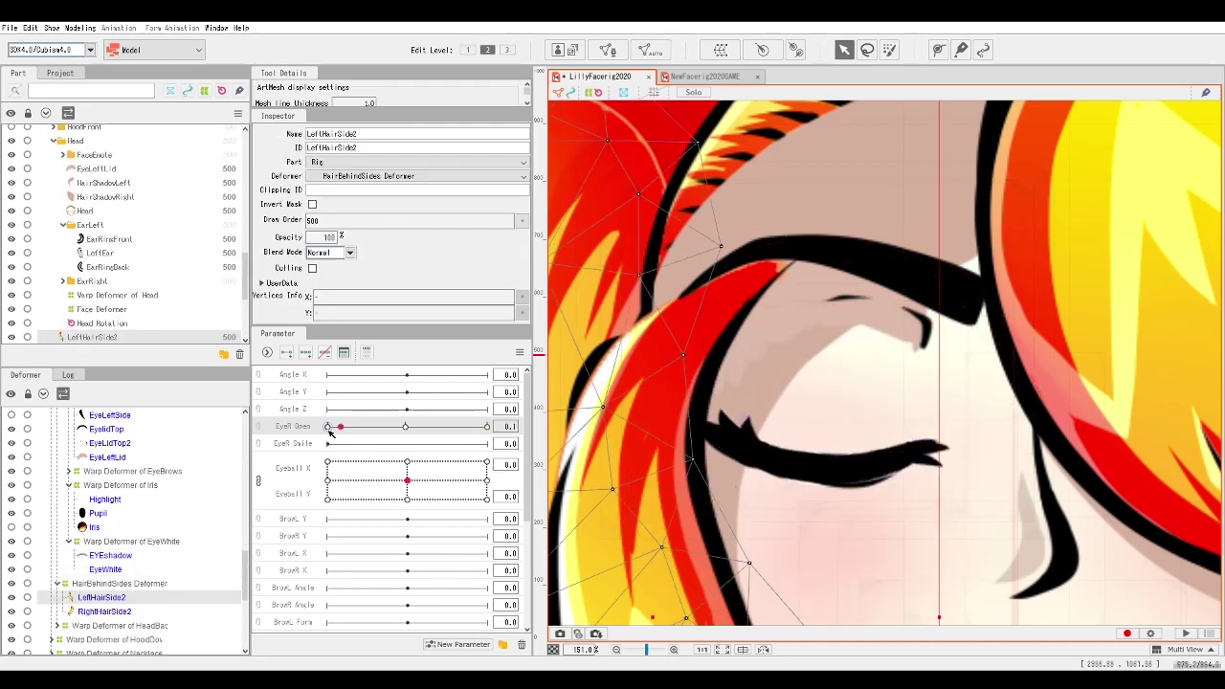
mouse_move(345, 427)
left_mouse_down()
mouse_move(319, 428)
mouse_move(484, 427)
mouse_move(535, 450)
mouse_move(347, 426)
left_mouse_up()
left_click_drag(333, 474, 409, 431)
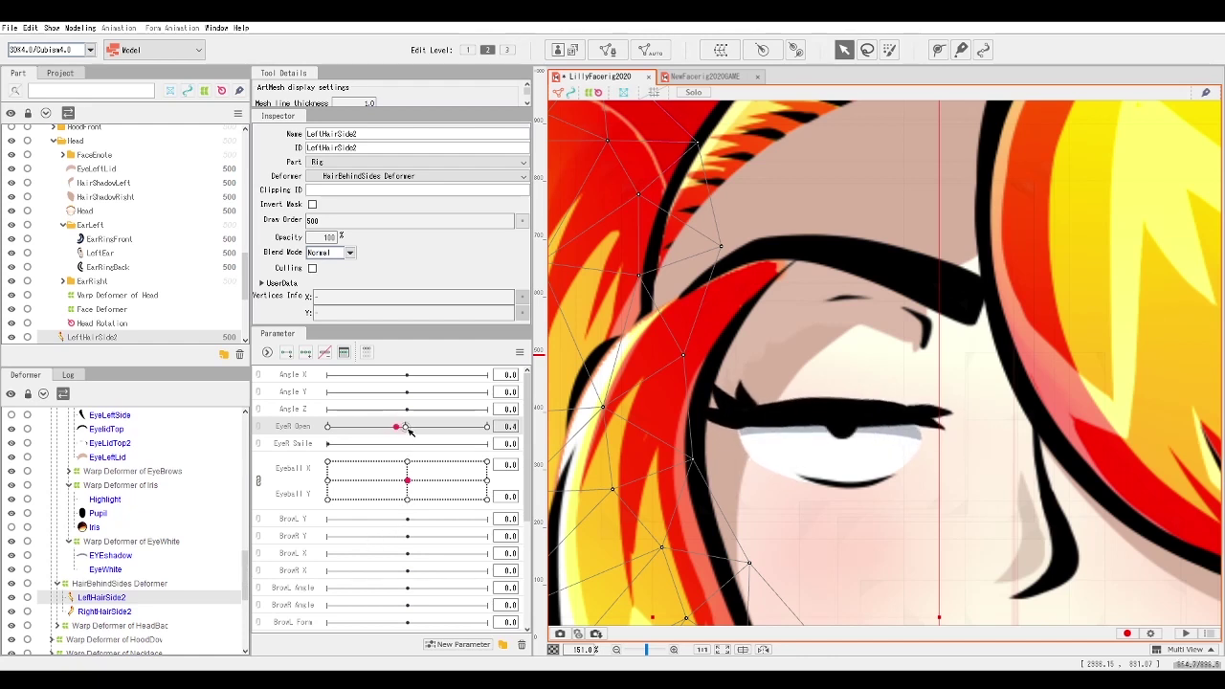
mouse_move(407, 479)
left_mouse_down()
mouse_move(432, 487)
mouse_move(339, 503)
mouse_move(404, 496)
left_mouse_up()
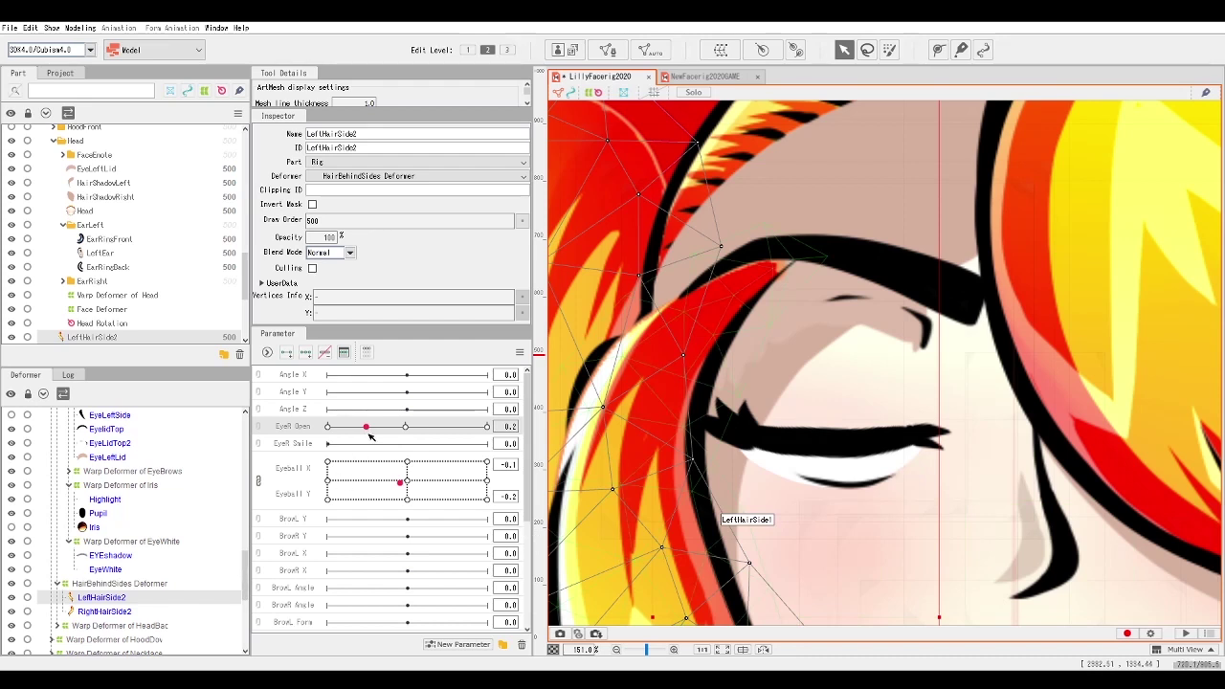
left_click_drag(366, 426, 414, 492)
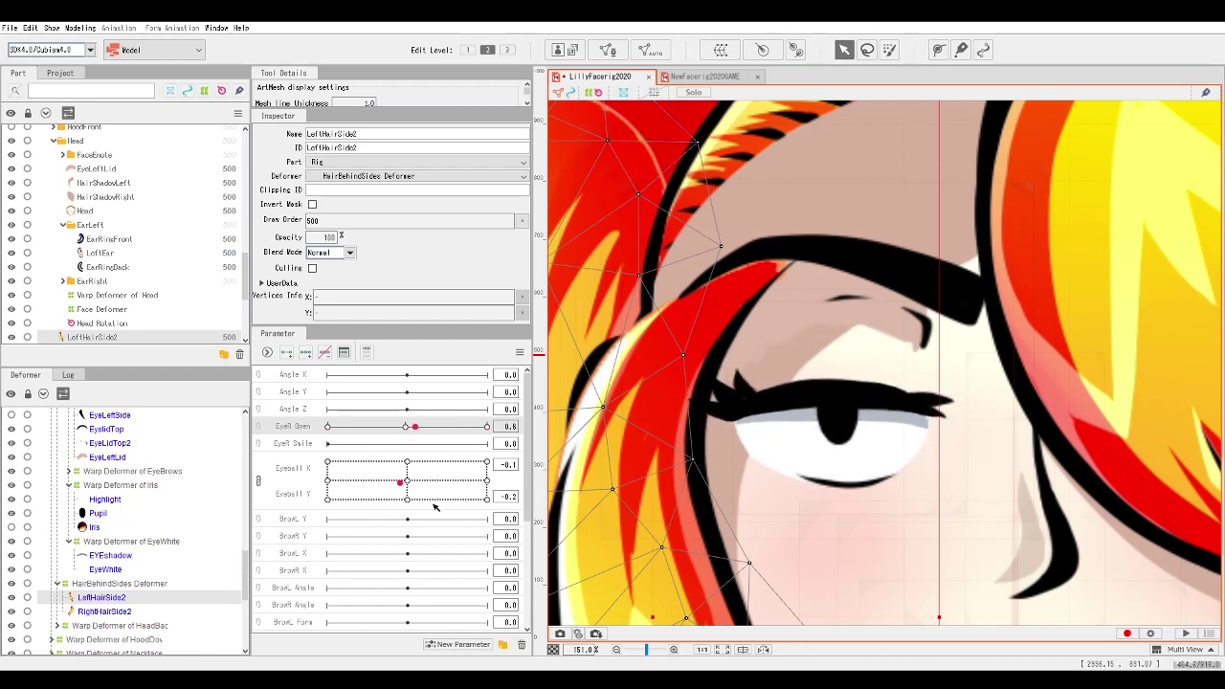
left_click_drag(386, 433, 555, 453)
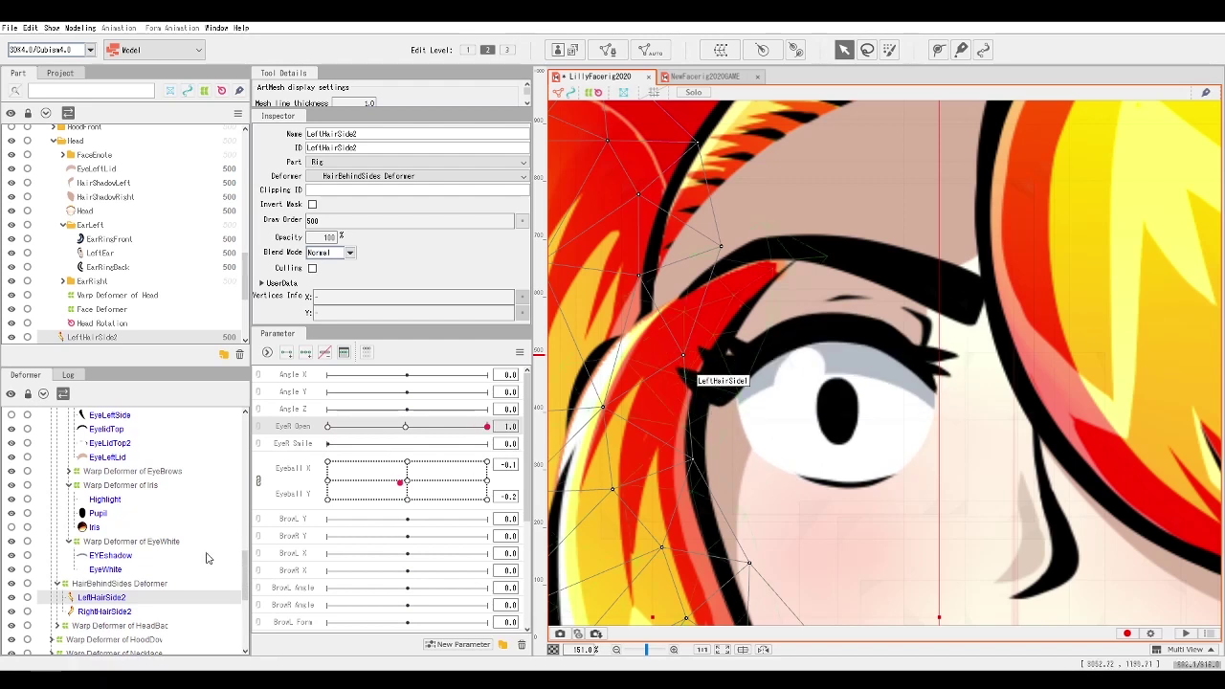
Key EyeLeftSide on EyeR Open and squash it down at 0.0 into the closed lid's outer corner.
scroll(218, 568, "up", 1)
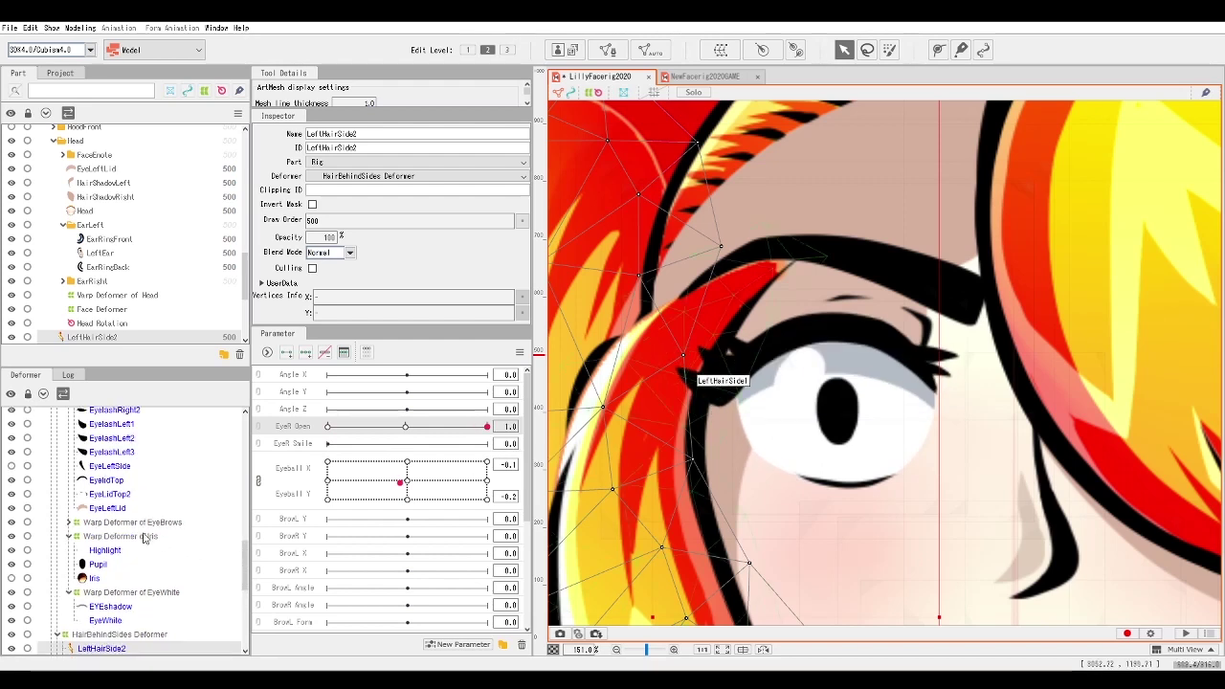
left_click(736, 411)
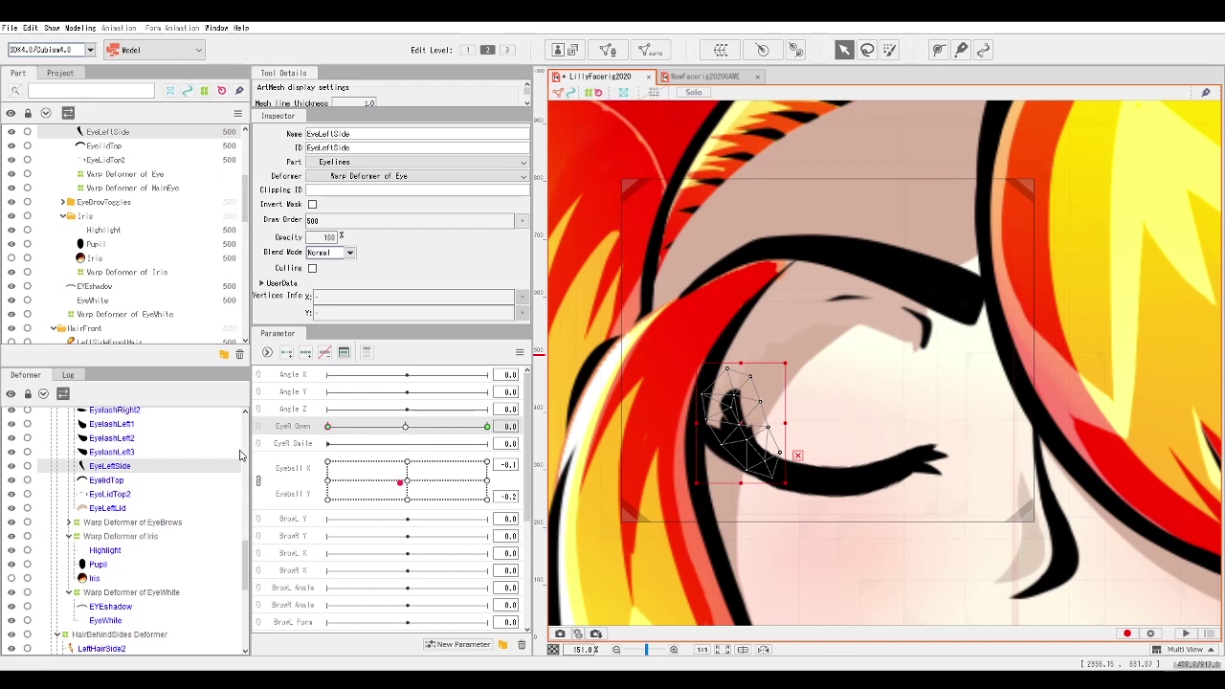
left_click_drag(739, 363, 740, 428)
At EyeR Open 0.5, move EyeLeftSide's outer-edge vertices to fit the half-closed lid's outer corner.
left_click(405, 426)
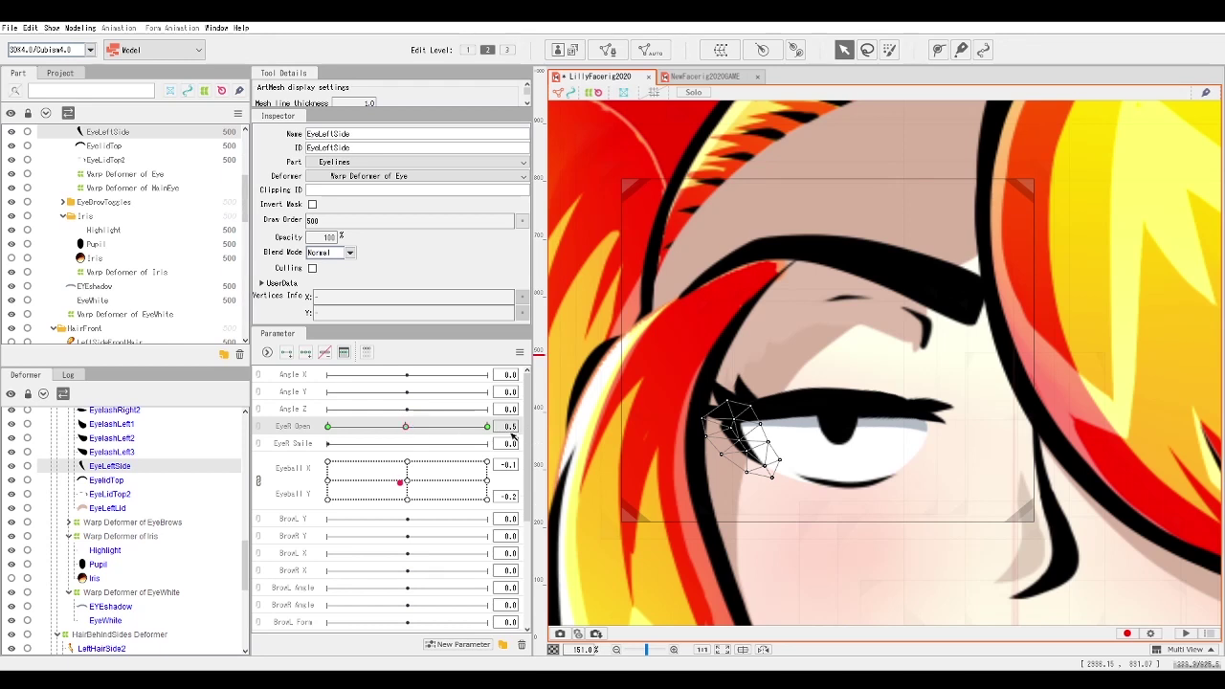
scroll(746, 438, "up", 1)
left_click(694, 438)
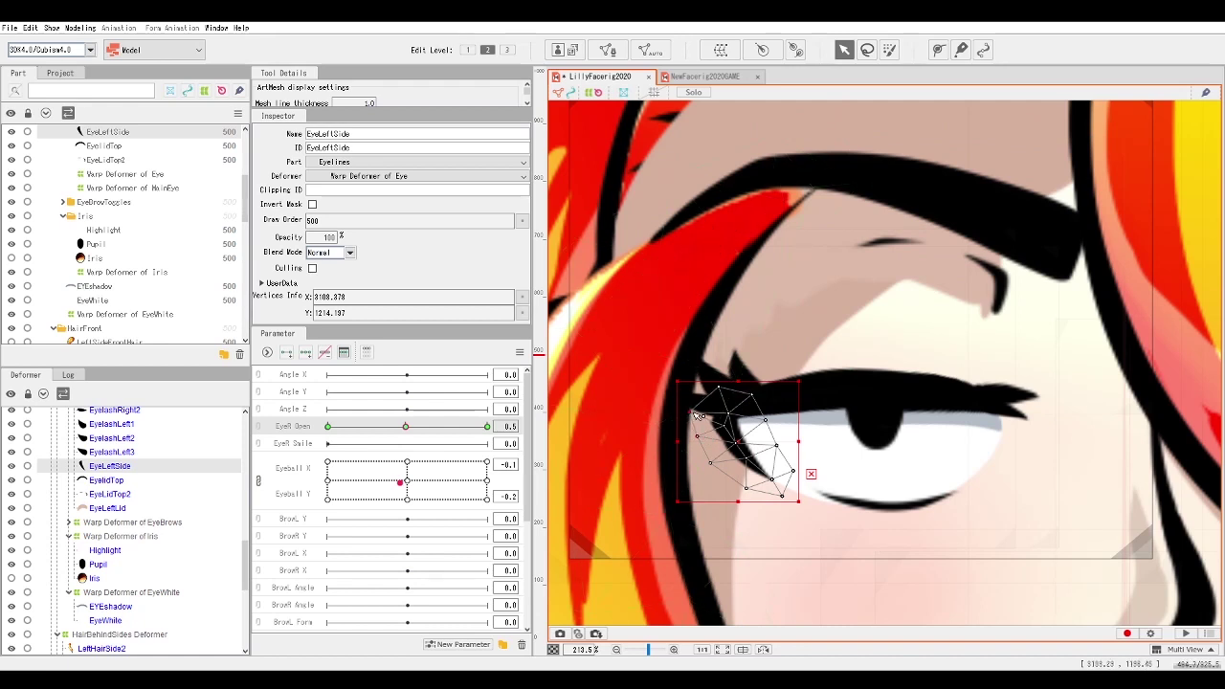
left_click_drag(700, 406, 699, 437)
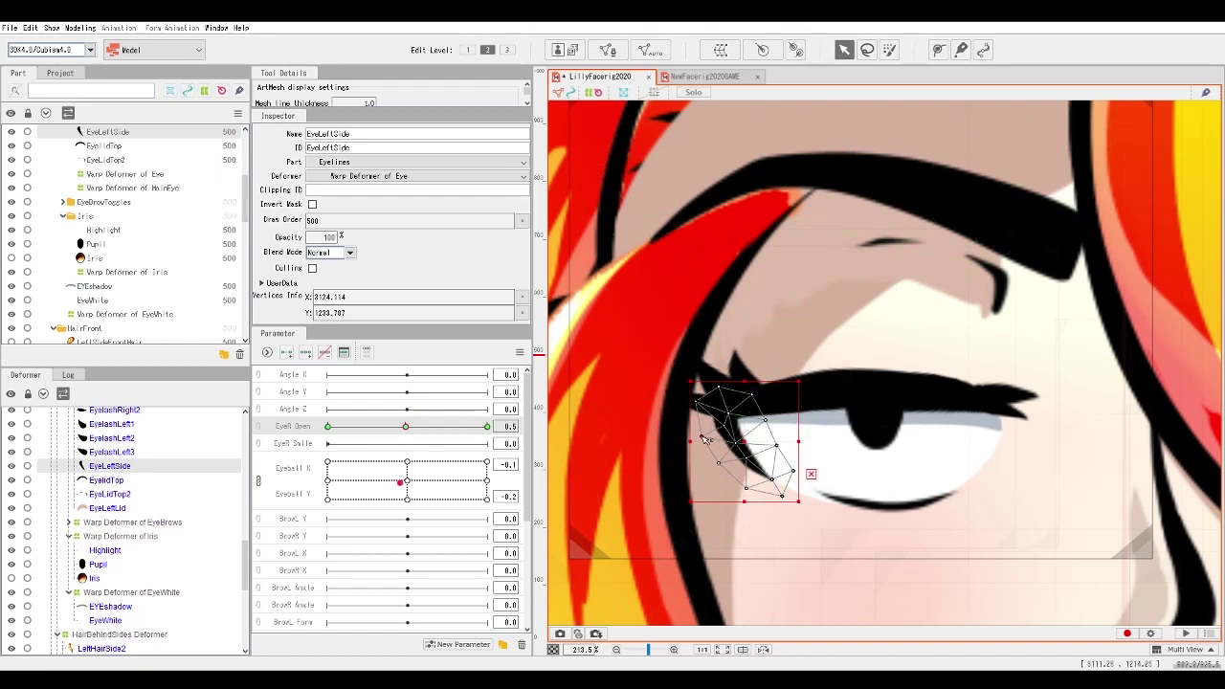
left_click(701, 437)
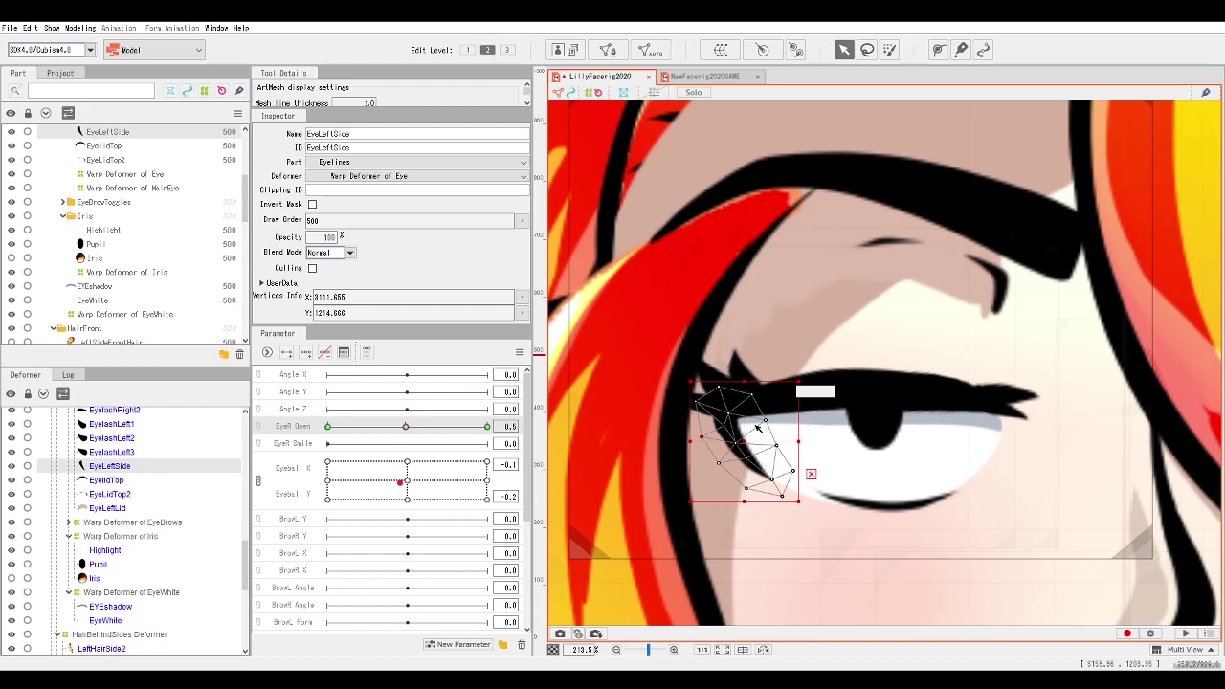
left_click_drag(708, 443, 709, 441)
Reset Eyeball X and Eyeball Y to 0.0 and return EyeR Open to 0.0 to check the closed eye.
left_click(401, 486)
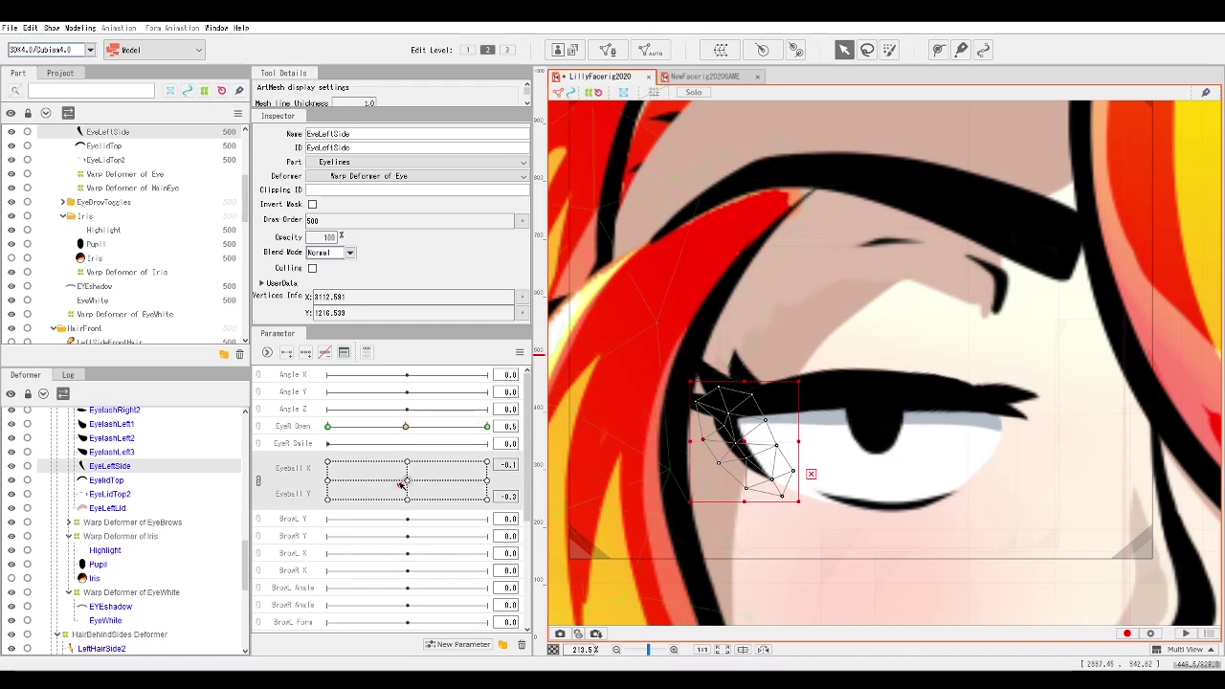
left_click(406, 479)
left_click_drag(405, 427, 319, 555)
scroll(819, 490, "down", 2)
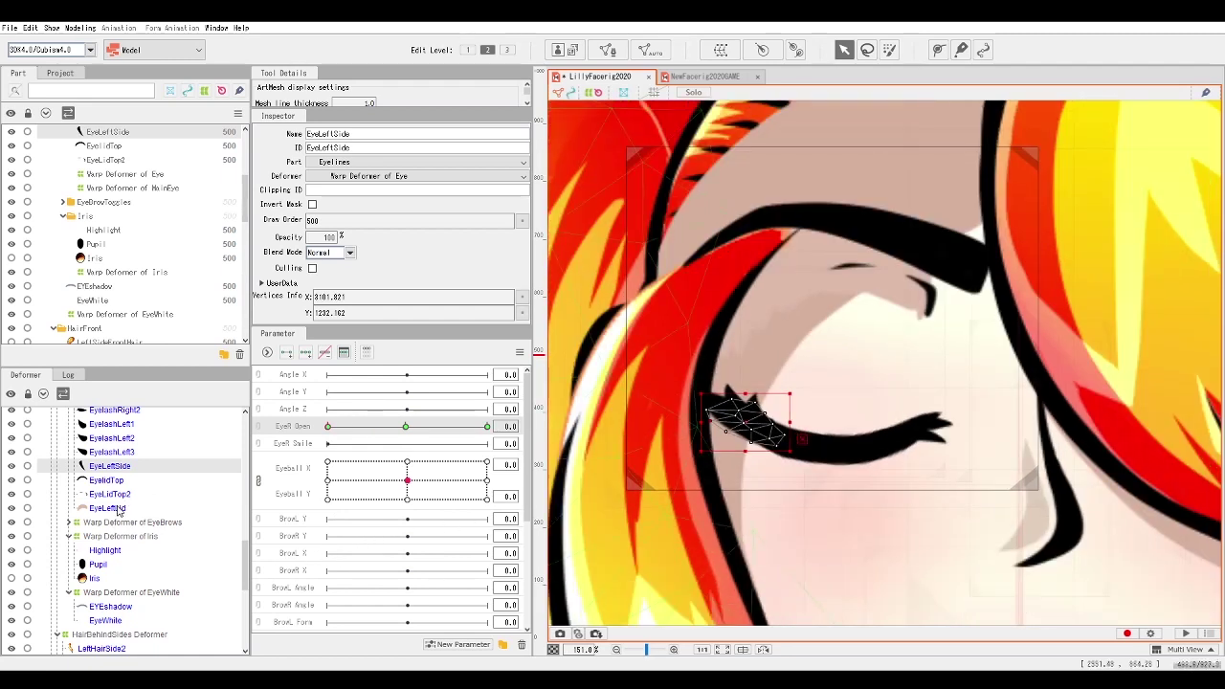
Compress EyeLidTop2's upper edge downward at EyeR Open 0.0 and lay a five-point deform path along the crease.
left_click(109, 496)
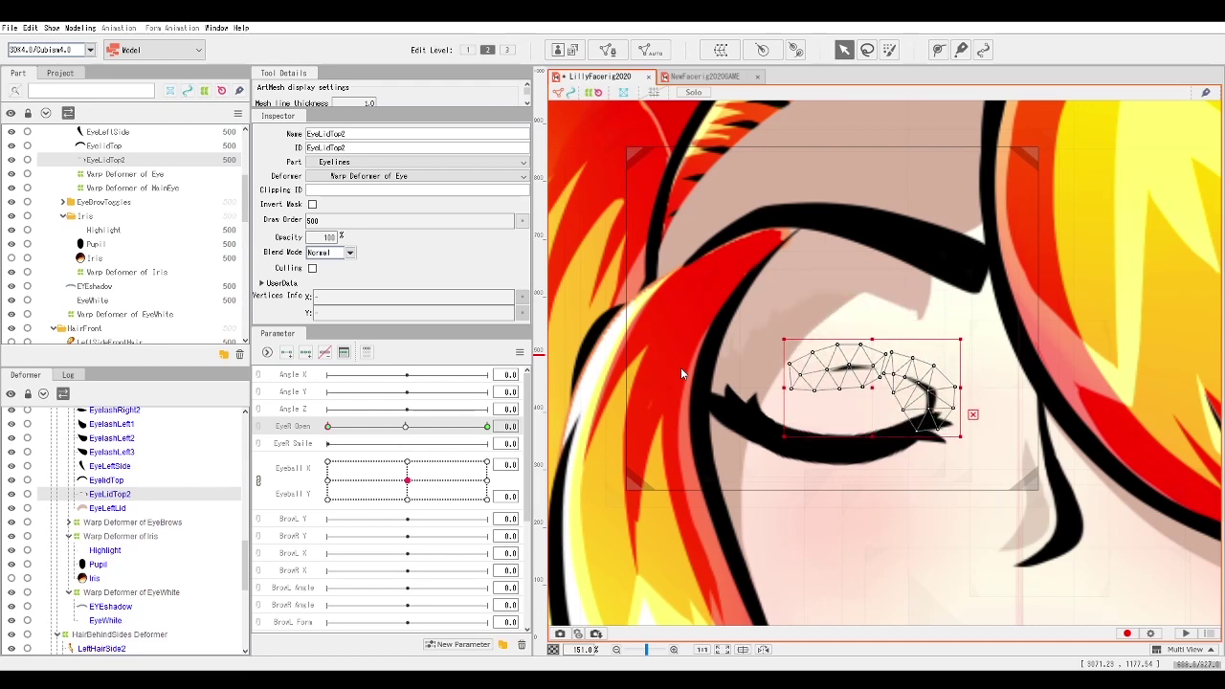
left_click_drag(871, 346, 867, 363)
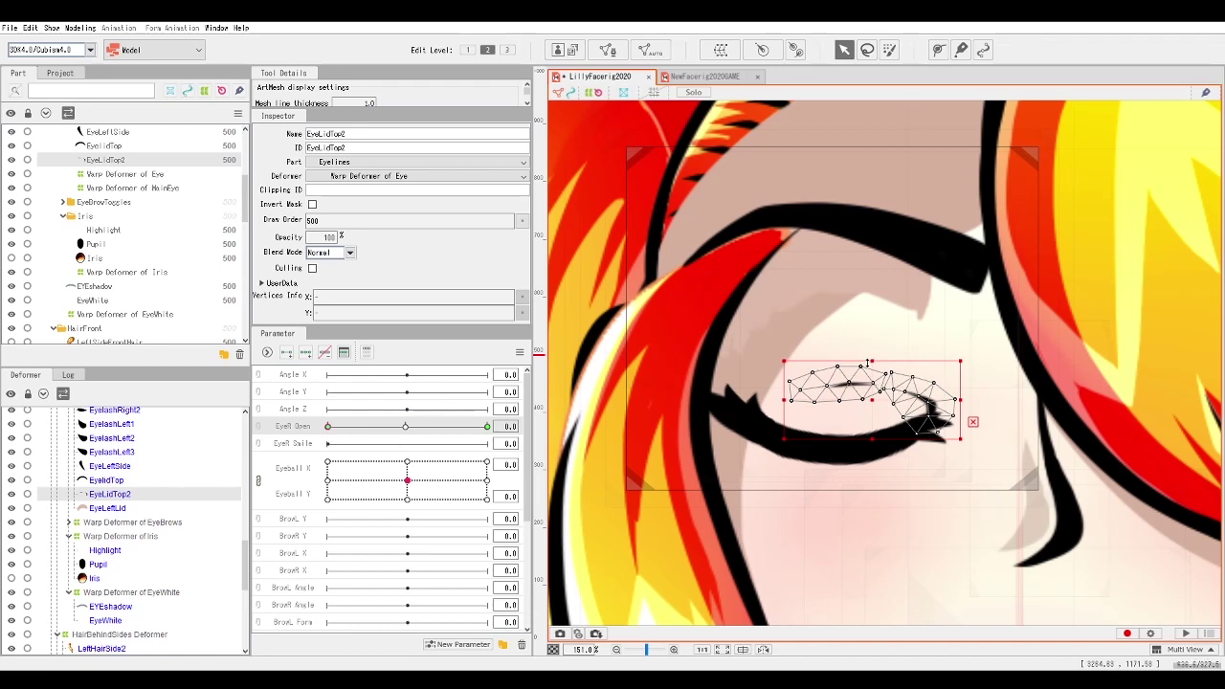
left_click(938, 49)
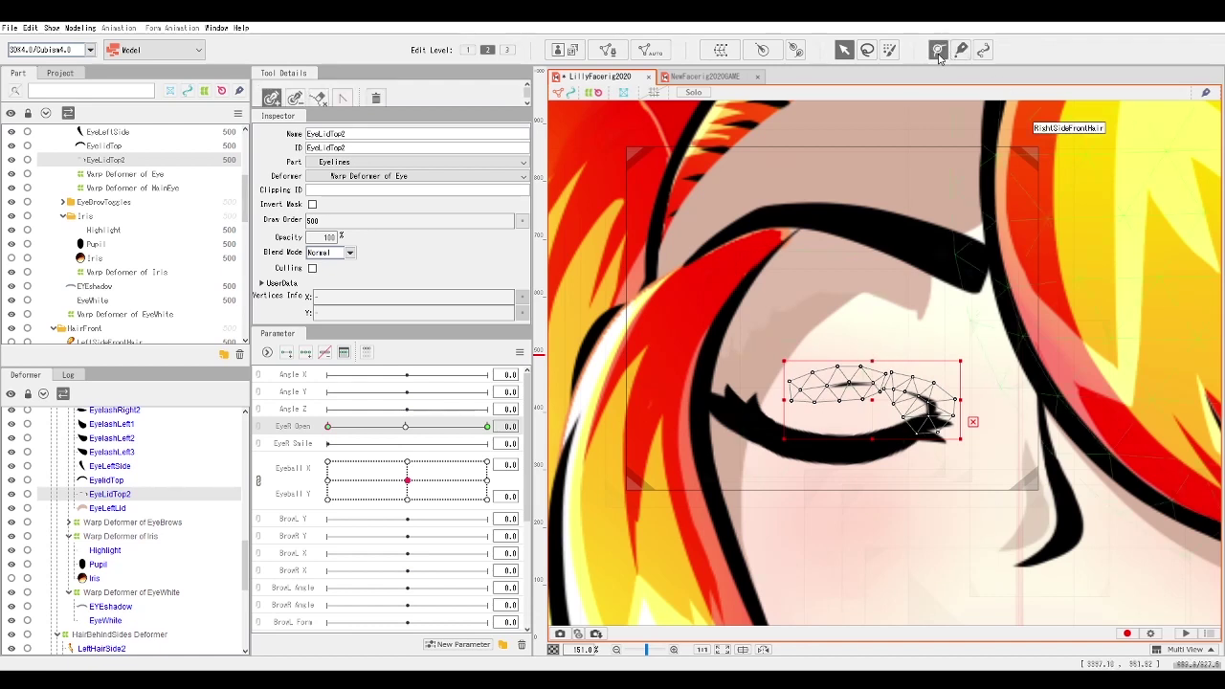
left_click(809, 387)
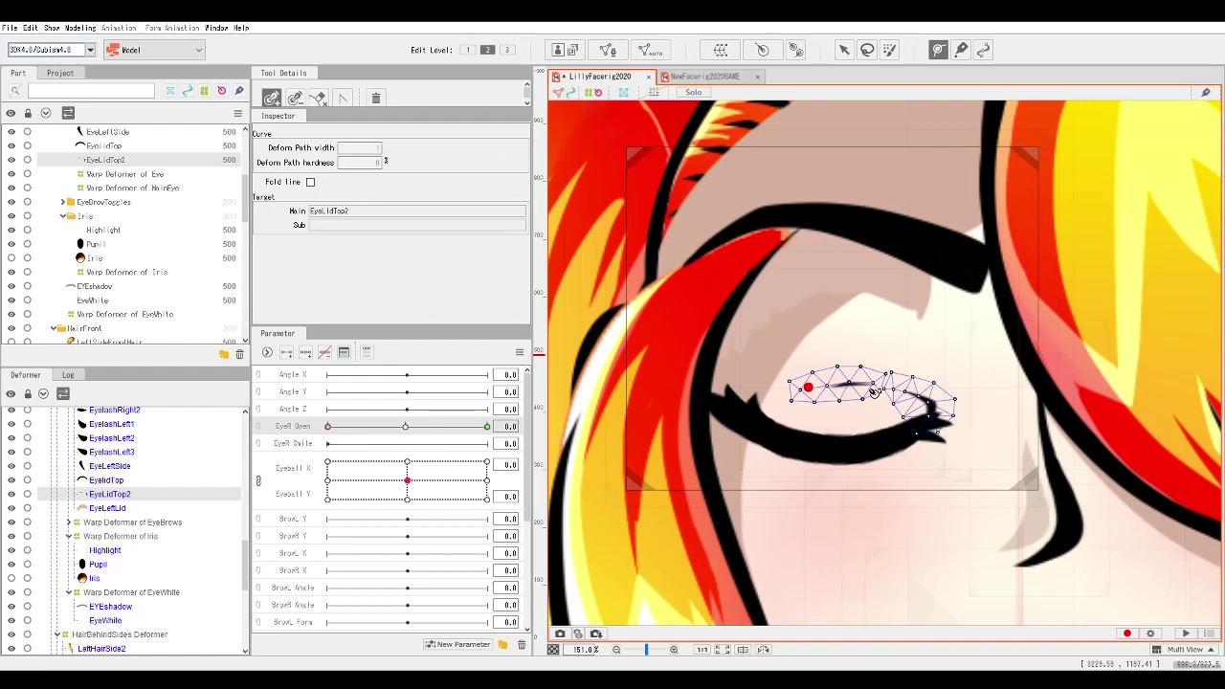
left_click(933, 404)
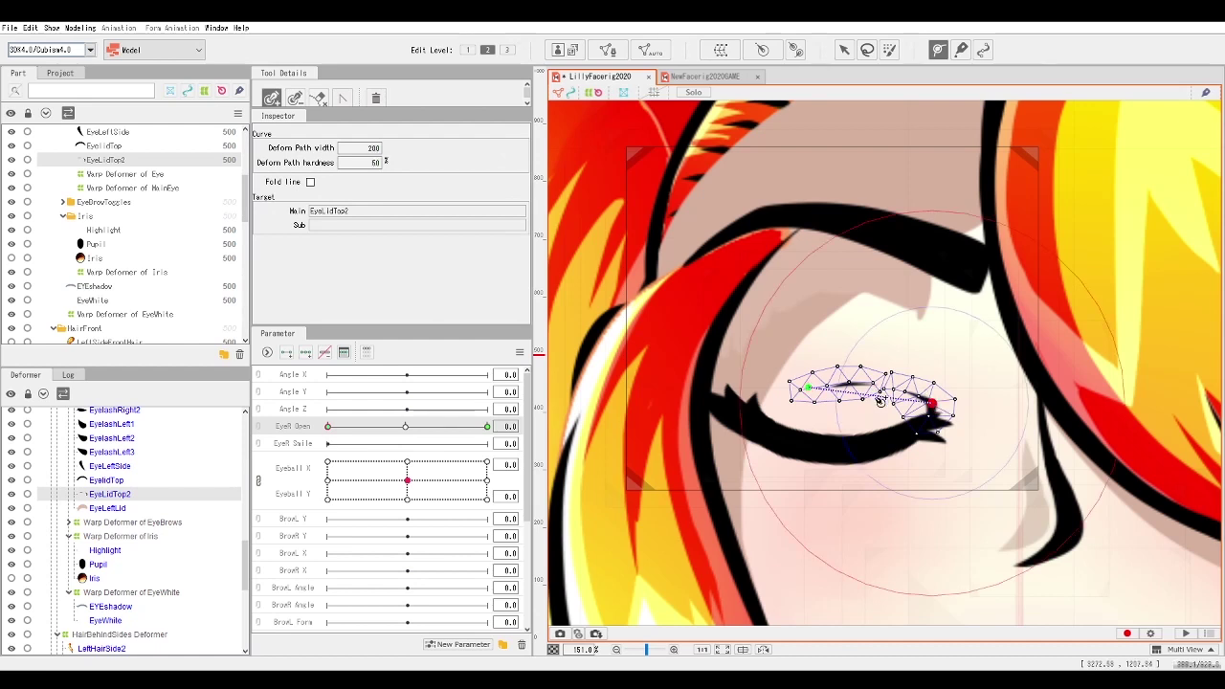
left_click(878, 386)
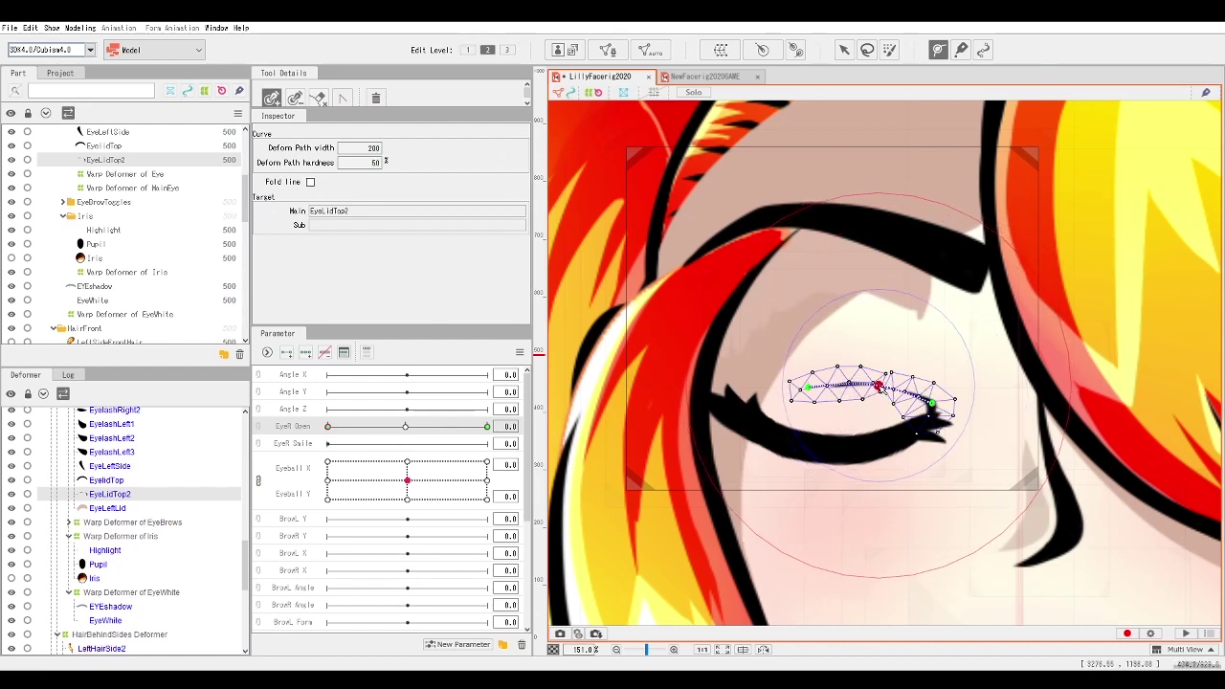
left_click(846, 385)
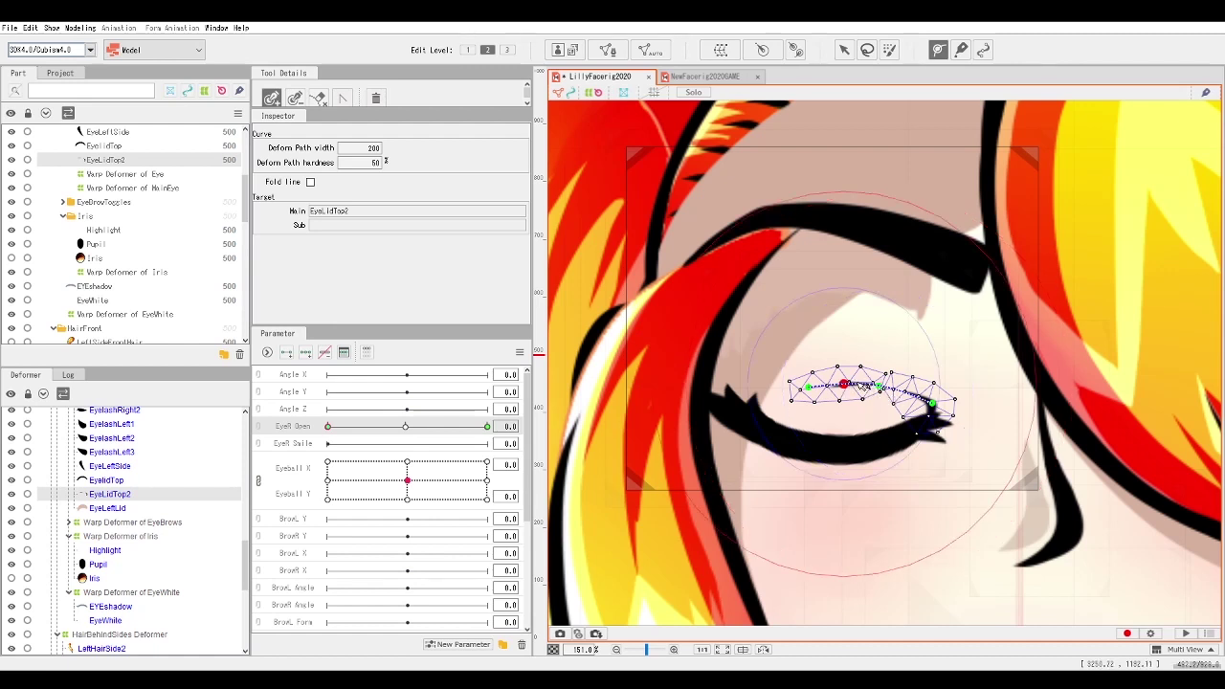
left_click(906, 393)
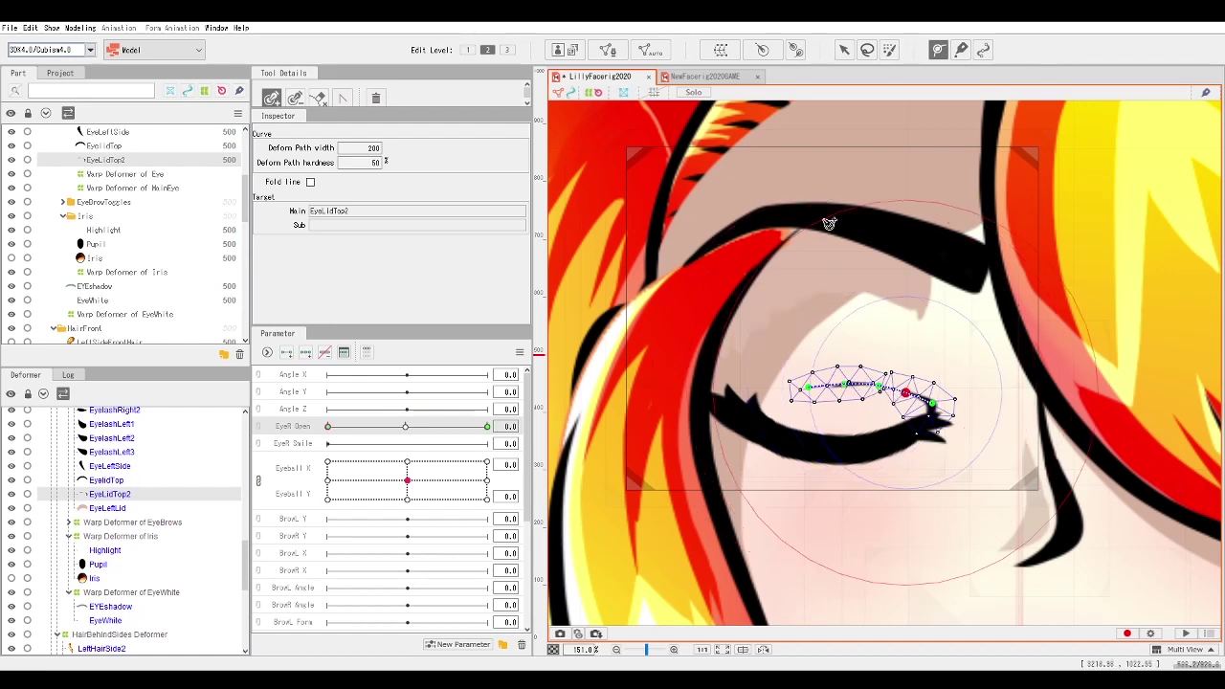
left_click(843, 49)
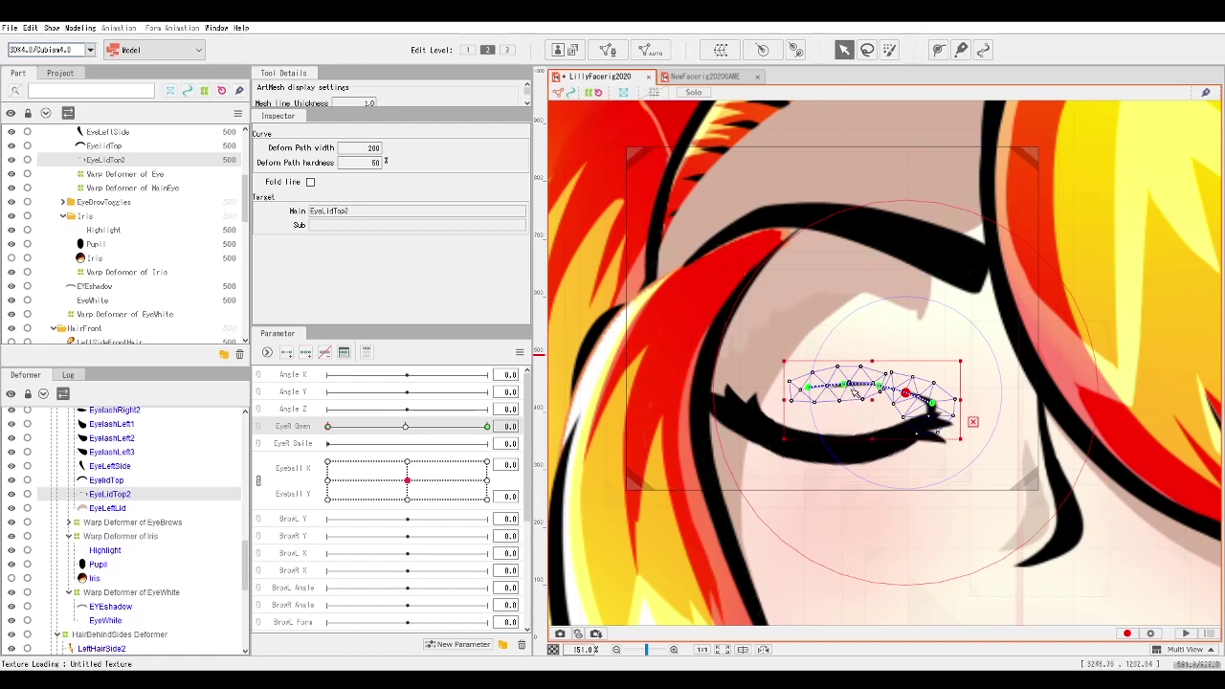
Bend EyeLidTop2's deform path at EyeR Open 0.0 so the crease dips in its middle, parallel to the closed lid.
left_click_drag(845, 384, 909, 400)
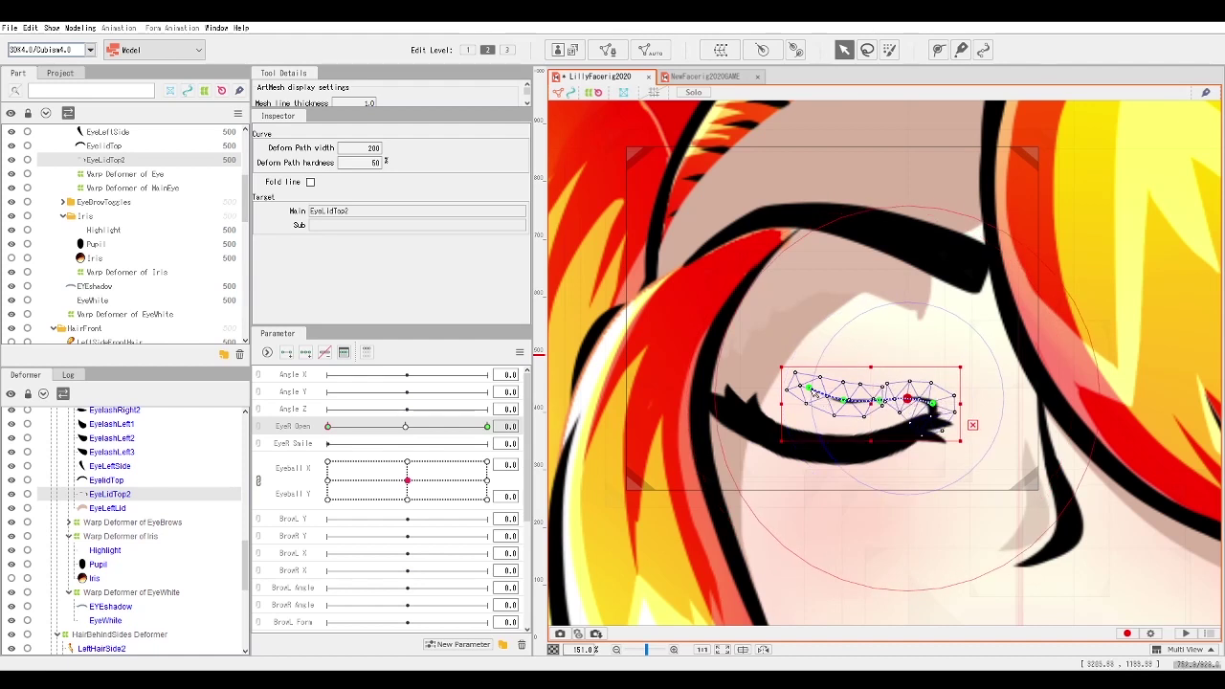
scroll(875, 395, "up", 2)
left_click_drag(886, 403, 889, 411)
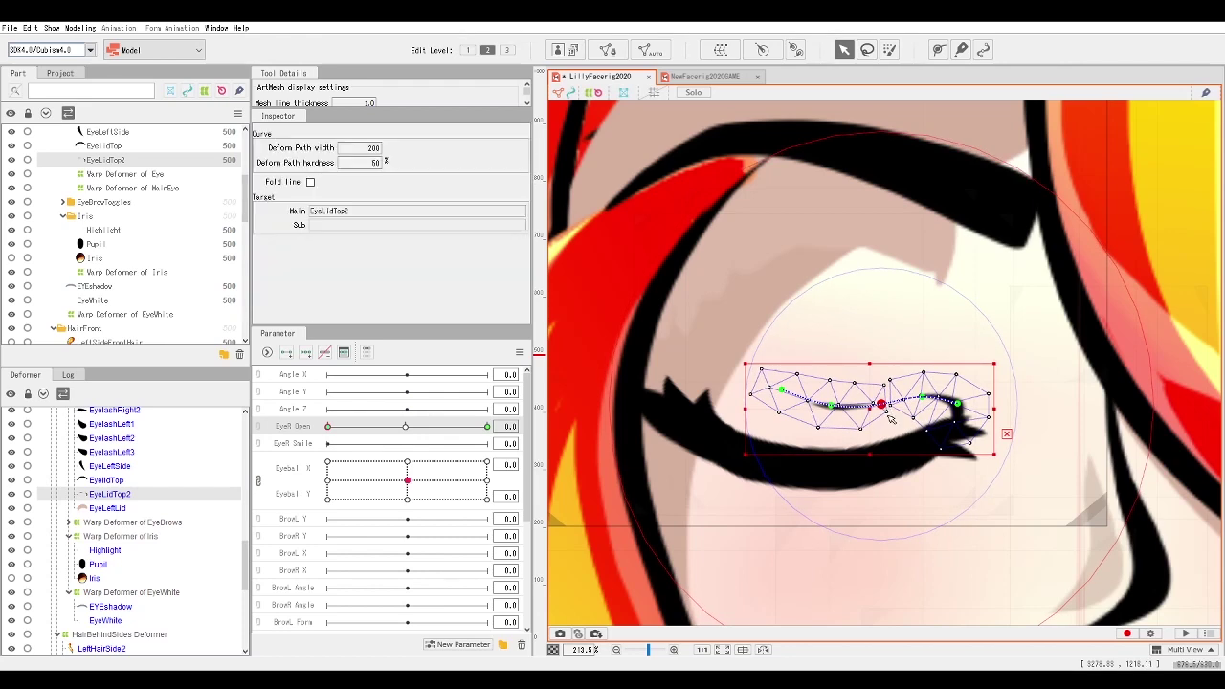
scroll(815, 458, "down", 2)
scroll(816, 457, "down", 2)
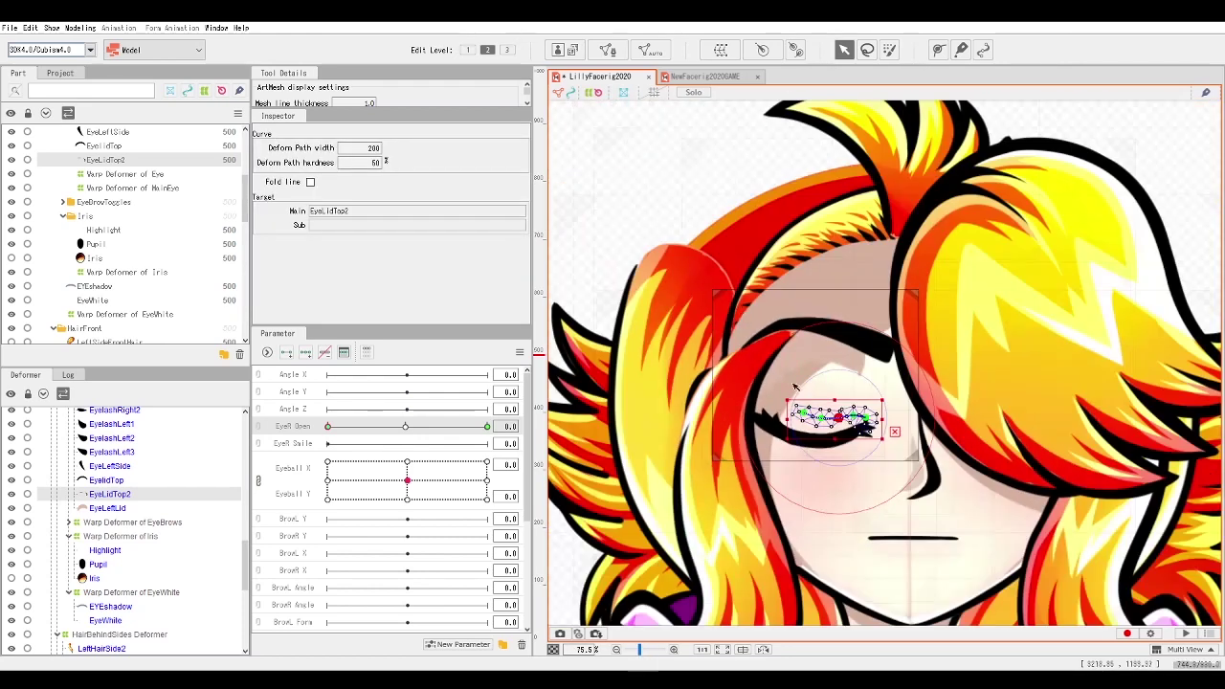
left_click(593, 383)
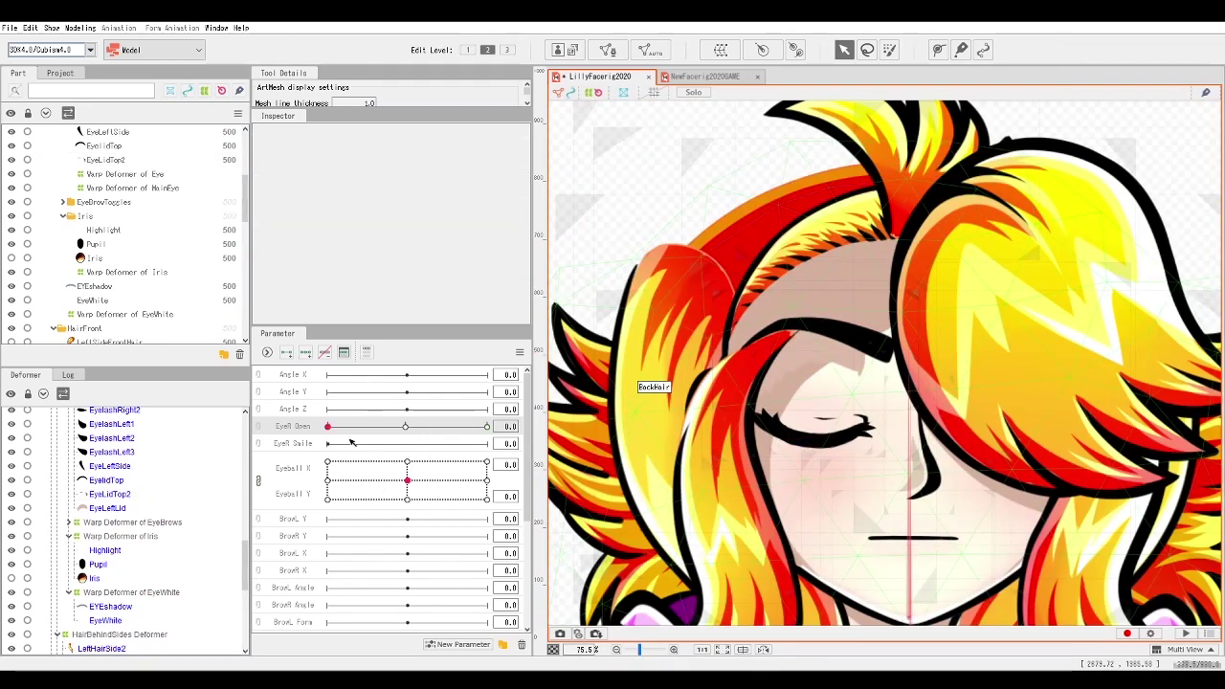
Unhide the Iris mesh and sweep EyeR Open between 1.0 and 0.0 to check the blink, finishing at 0.0.
left_click_drag(327, 425, 497, 468)
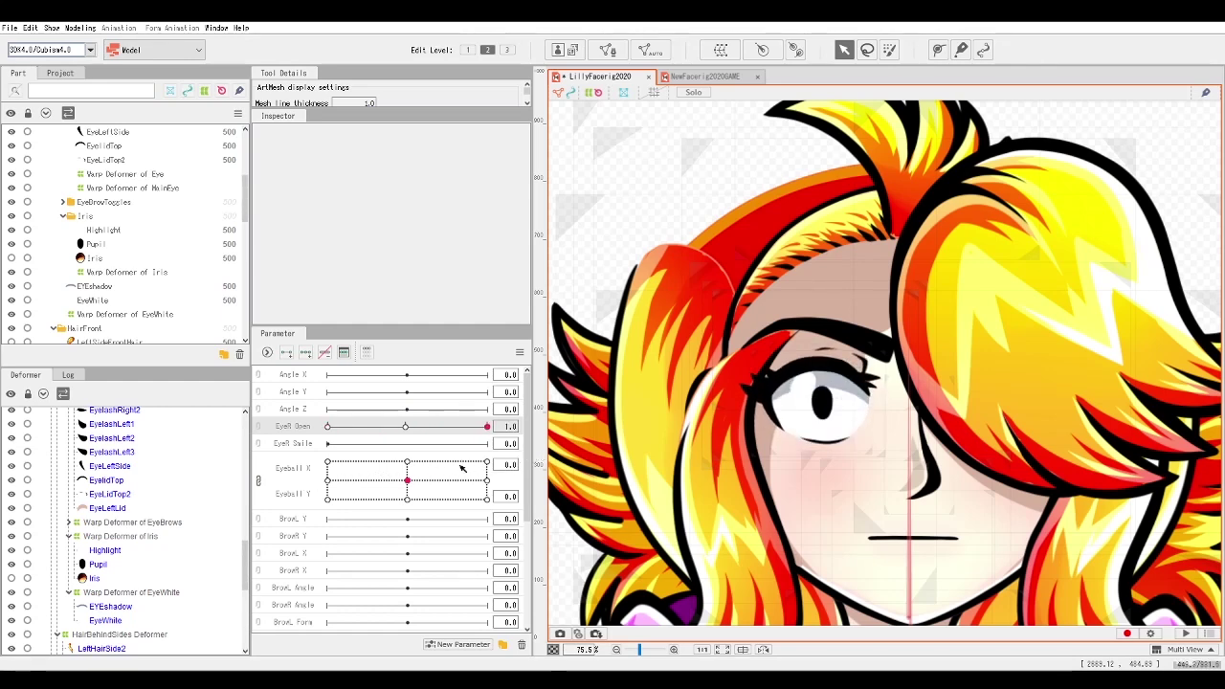
scroll(678, 507, "up", 3)
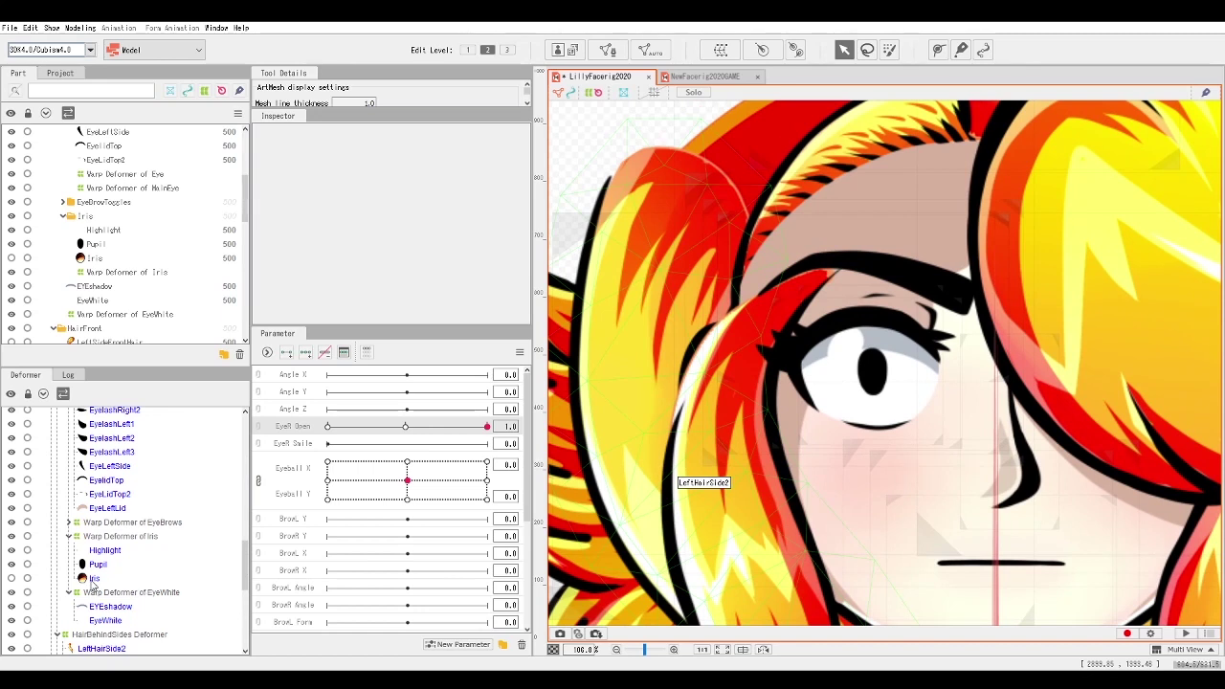
left_click(11, 579)
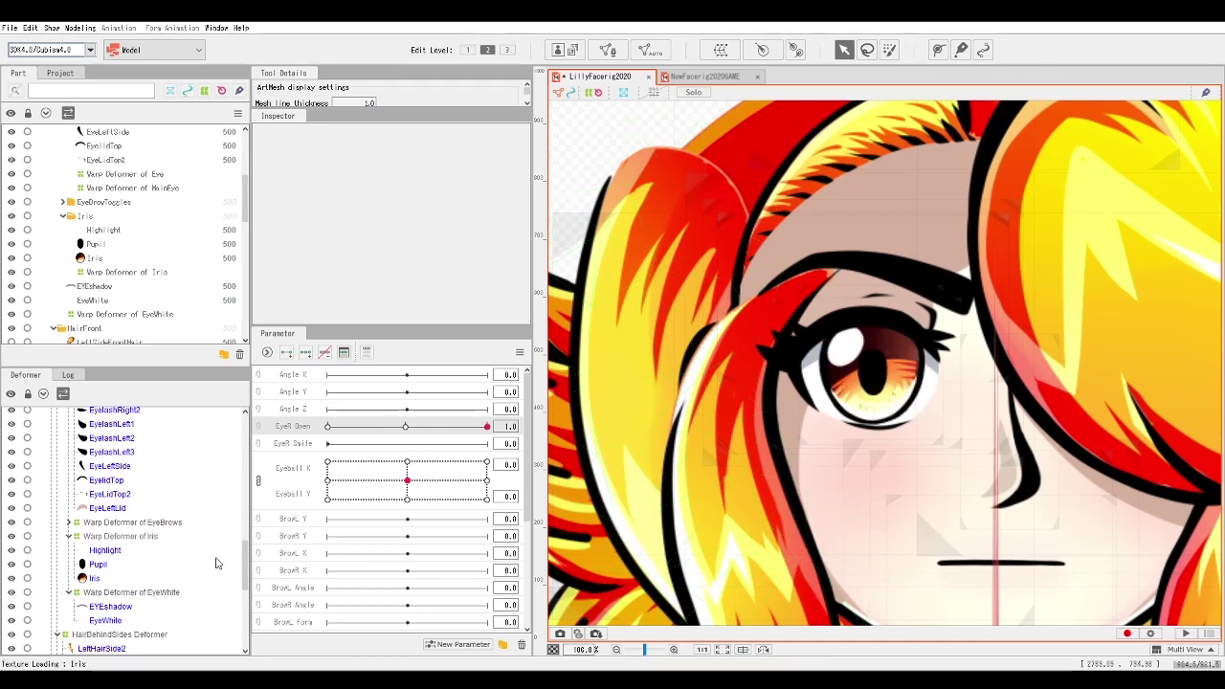
mouse_move(428, 486)
left_mouse_down()
mouse_move(411, 482)
mouse_move(486, 469)
mouse_move(408, 480)
left_mouse_up()
left_click_drag(435, 428, 362, 471)
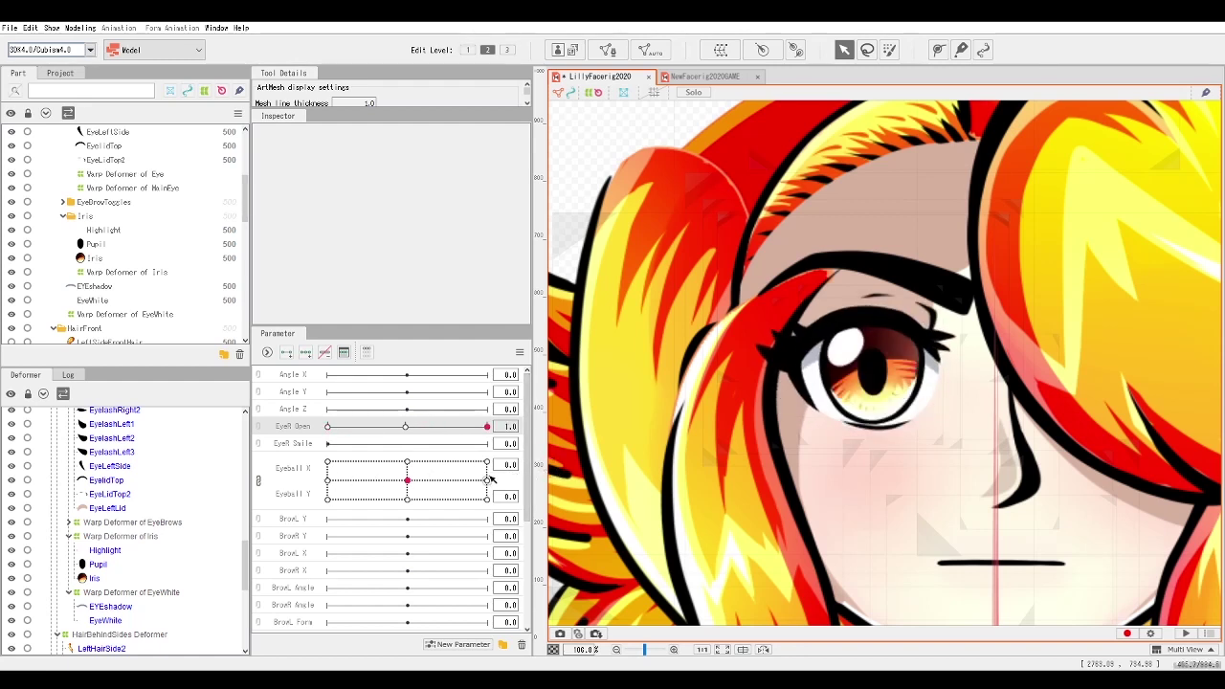
left_click_drag(454, 431, 304, 457)
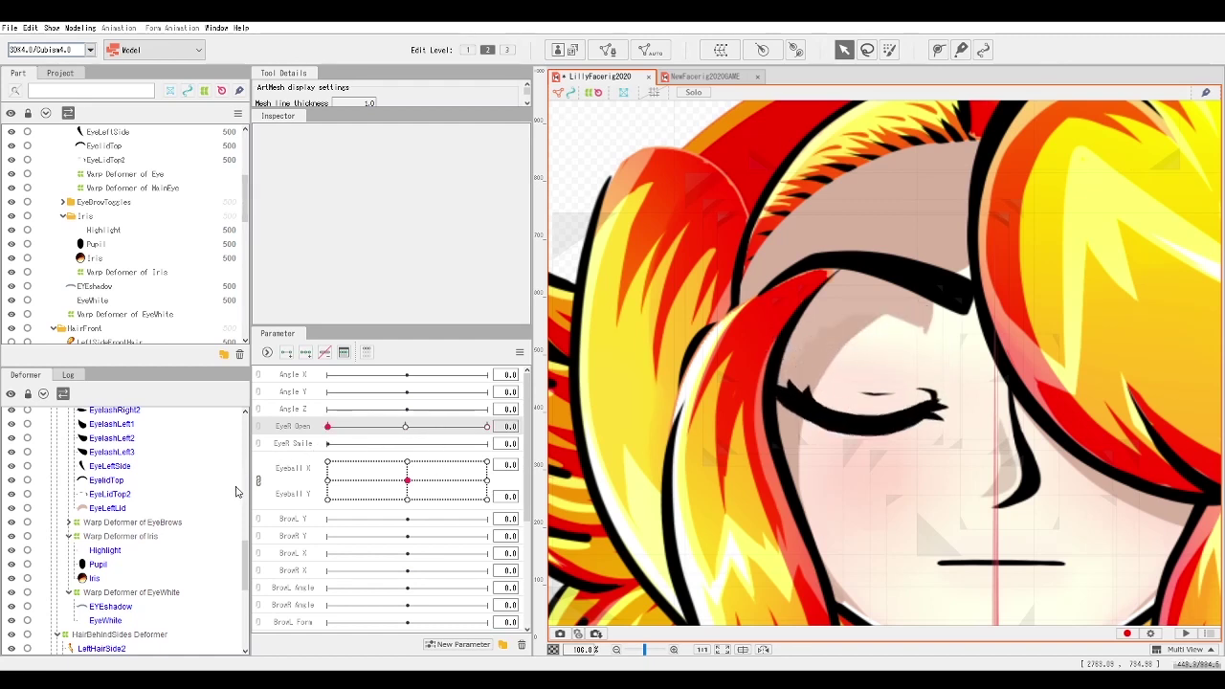
Move the EyeLeftLid skin mesh downward over the closed eye at EyeR Open 0.0.
left_click(111, 515)
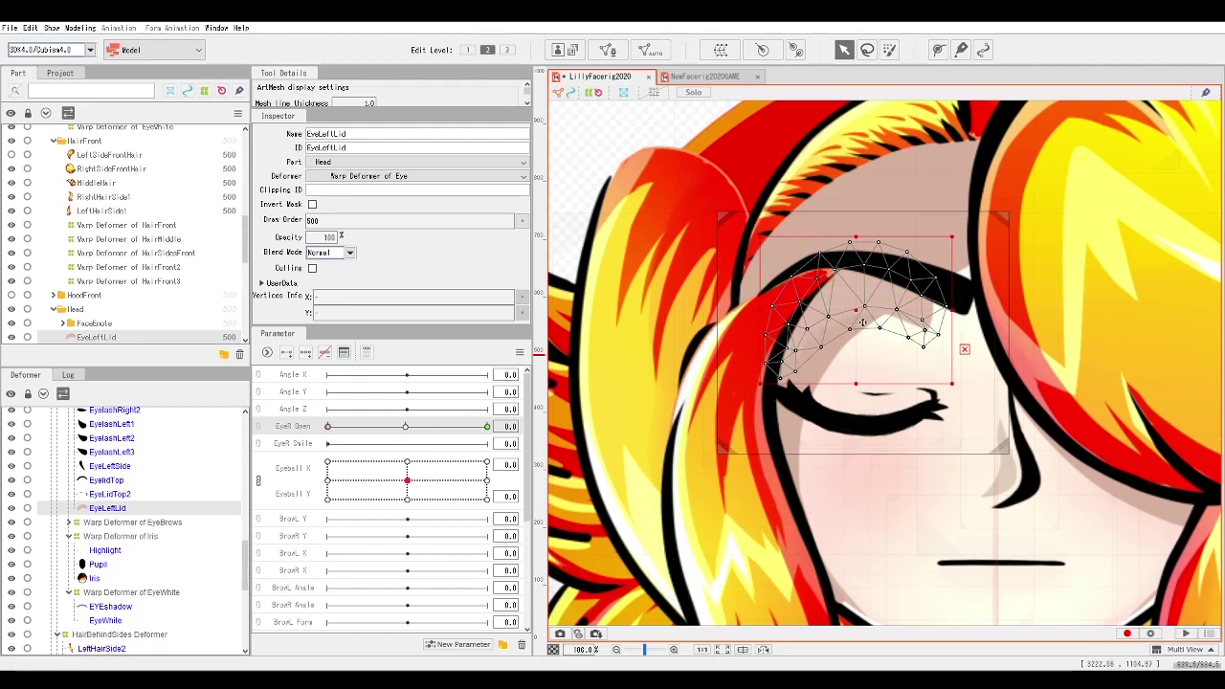
key("Down")
key("Down")
key("Down")
key("Down")
key("Down")
key("Down")
key("Down")
key("Down")
key("Down")
key("Down")
key("Down")
key("Down")
key("Down")
key("Down")
key("Down")
key("Down")
key("Down")
key("Down")
key("Down")
key("Down")
key("Down")
key("Down")
key("Down")
key("Down")
key("Down")
key("Down")
key("Down")
scroll(859, 326, "up", 3)
Pull EyeLeftLid's central and nose-side lower vertices down onto the closed lash line.
left_click_drag(846, 386, 883, 396)
left_click_drag(856, 321, 887, 430)
left_click_drag(919, 365, 925, 417)
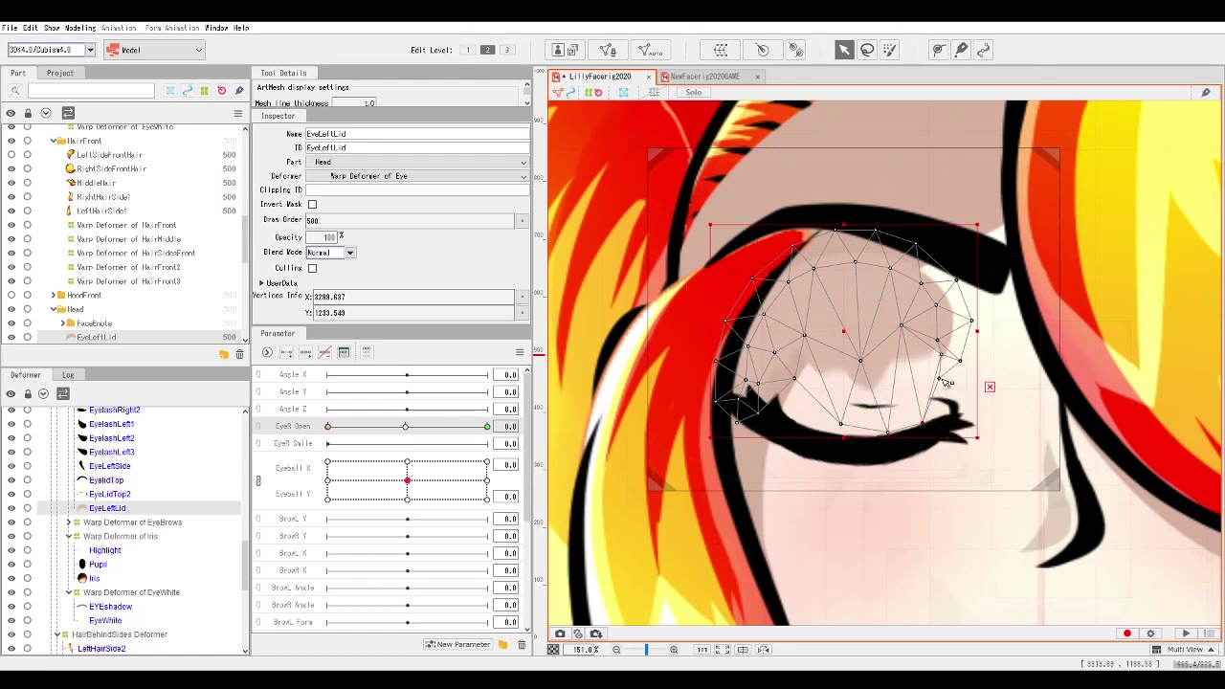
scroll(946, 382, "up", 2)
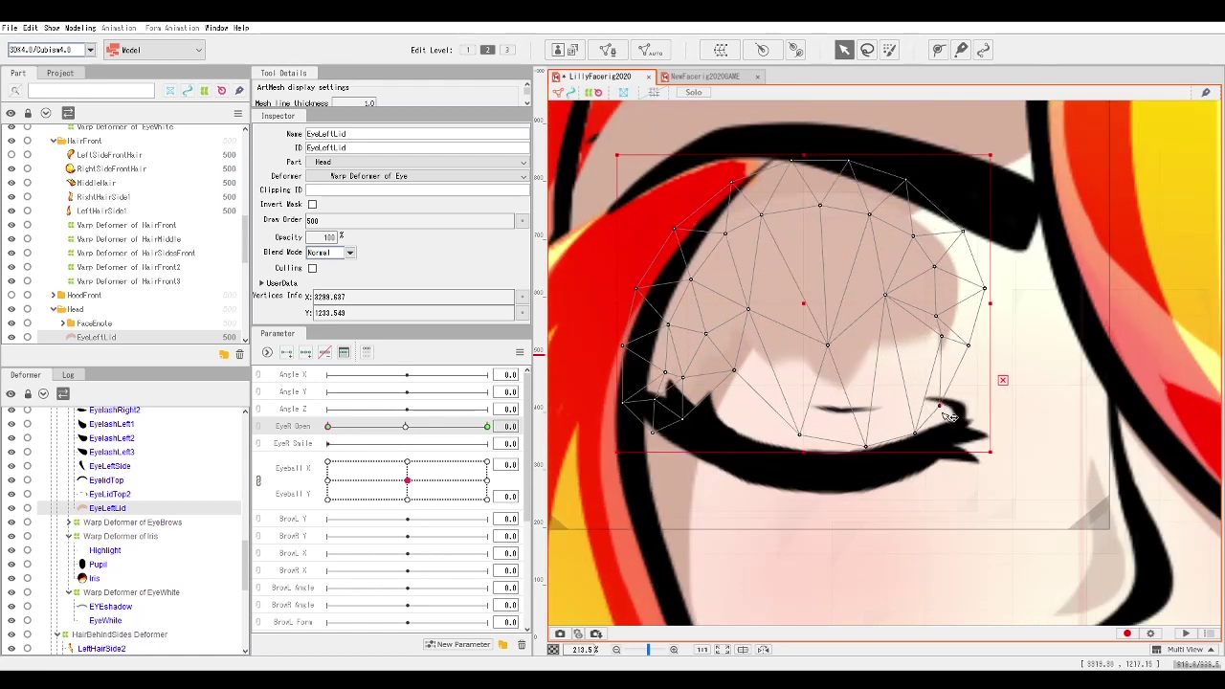
left_click_drag(936, 316, 939, 422)
left_click_drag(974, 361, 977, 460)
left_click(888, 419)
left_click_drag(889, 419, 889, 443)
left_click(948, 353)
left_click_drag(954, 360, 956, 408)
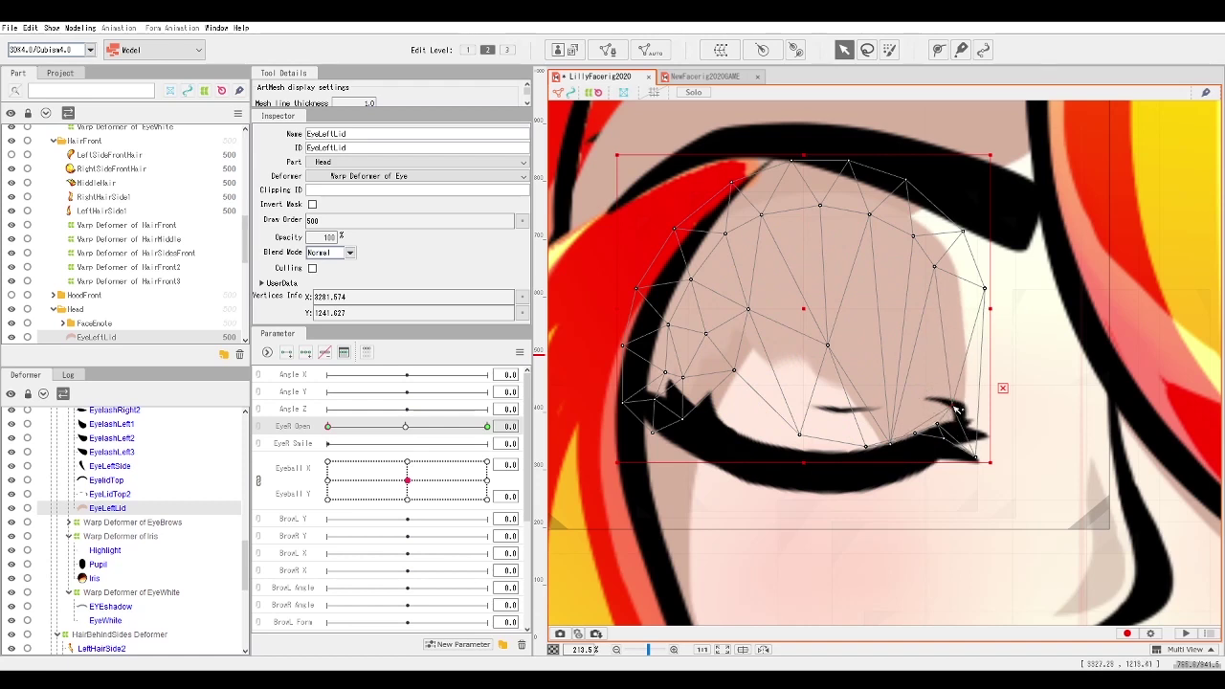
Pull EyeLeftLid's remaining lower vertices onto the lash line so skin covers the rest of the closed eye.
left_click_drag(828, 346, 788, 468)
left_click_drag(752, 313, 770, 411)
left_click_drag(735, 372, 890, 446)
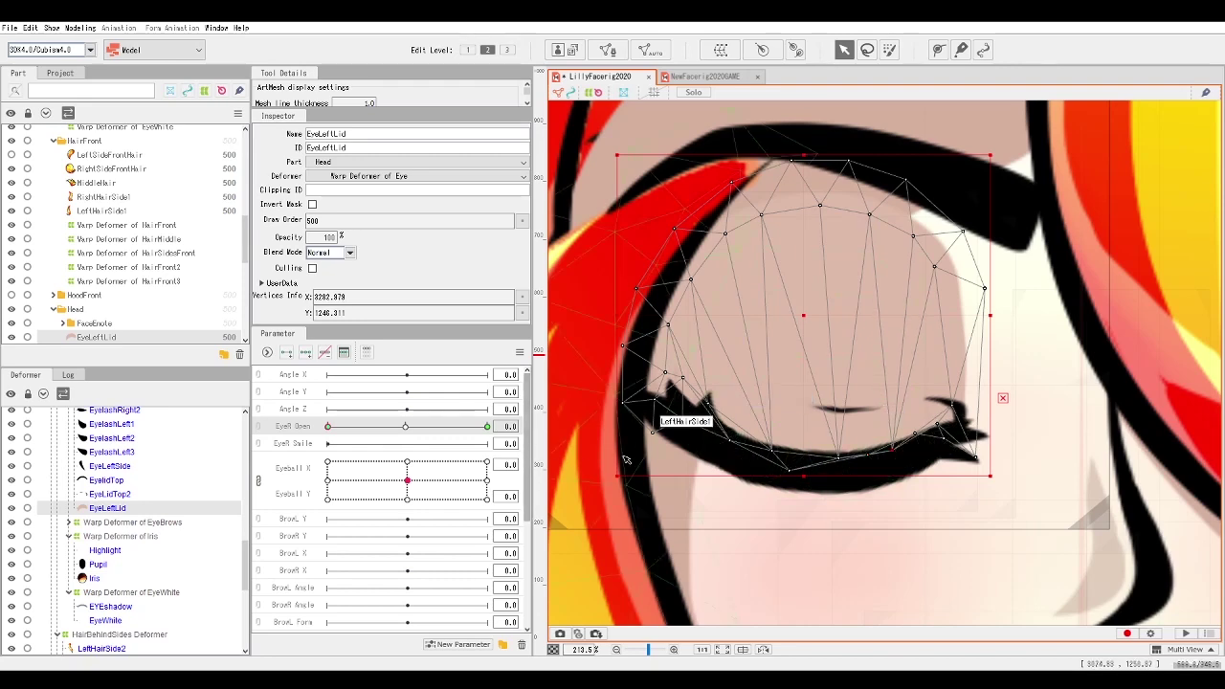
scroll(624, 460, "down", 5)
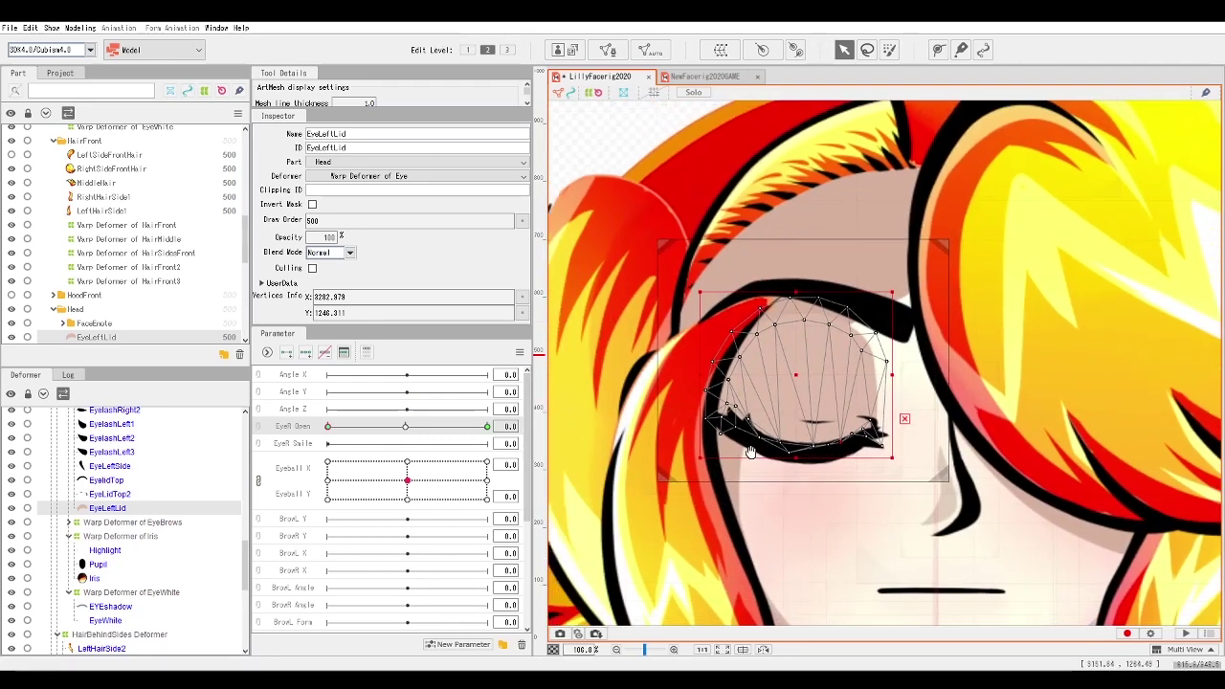
Compare EyeLeftLid at EyeR Open 1.0 and 0.0, then compress its upper edge slightly downward at 0.0.
left_click_drag(405, 425, 521, 453)
key("ctrl+a")
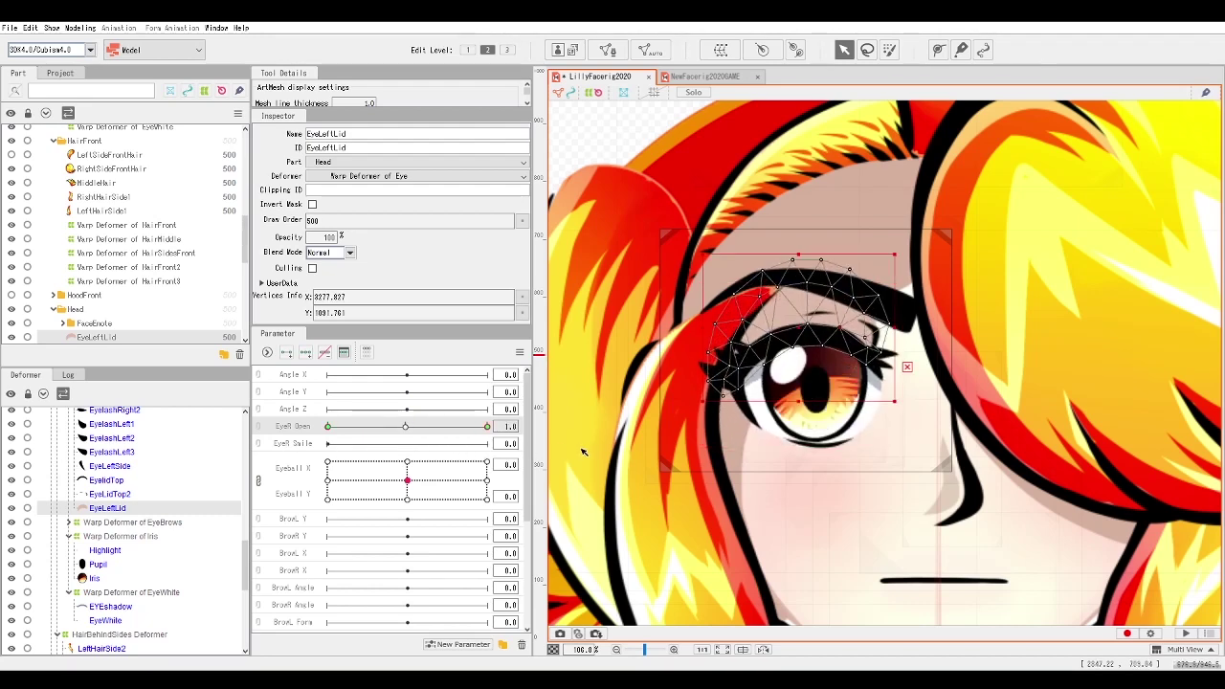
key("ctrl+v")
left_click_drag(346, 473, 275, 503)
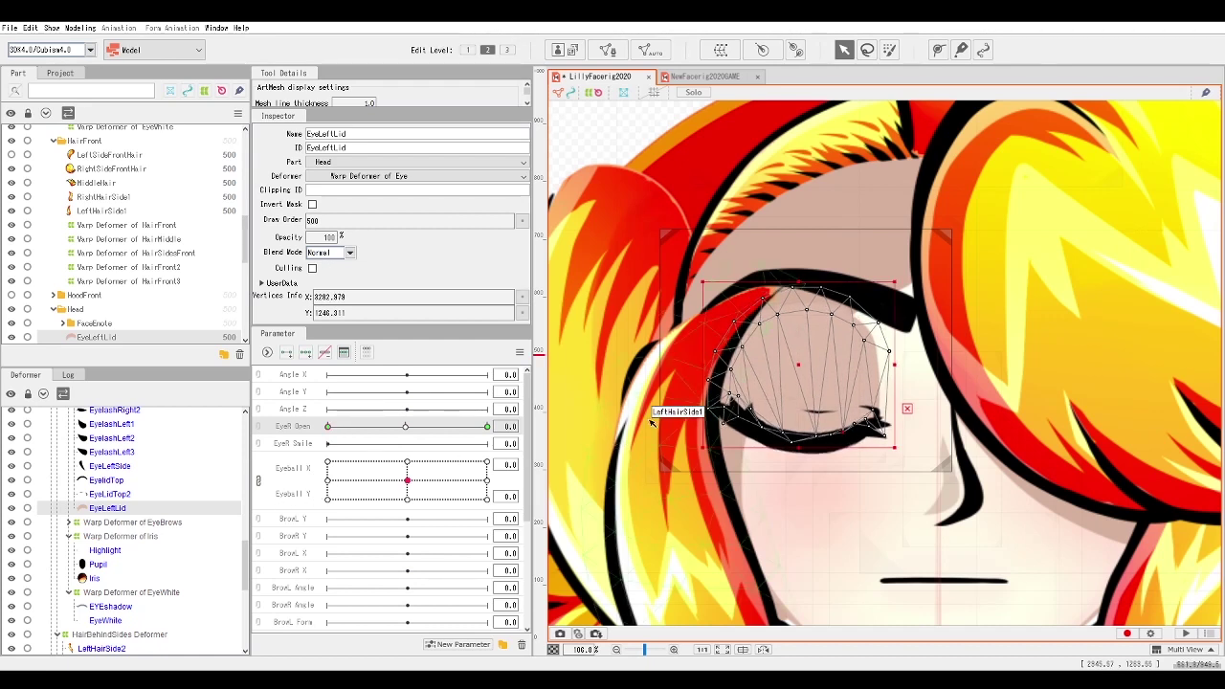
left_click_drag(799, 283, 806, 289)
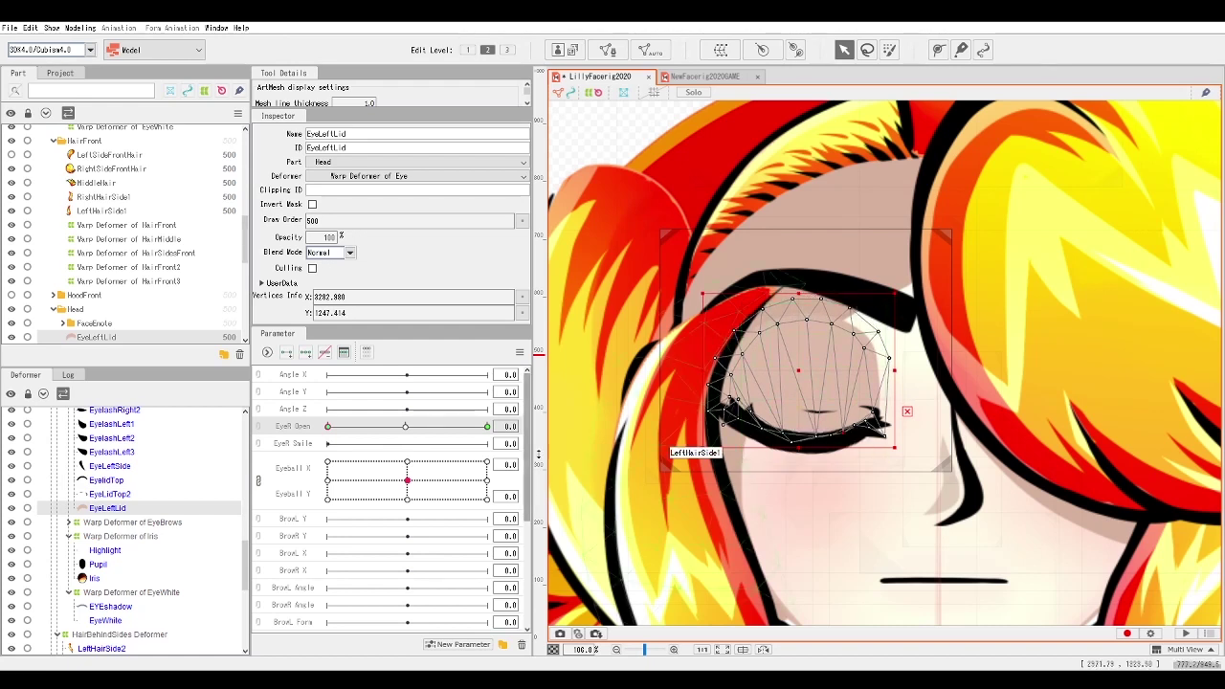
left_click(560, 127)
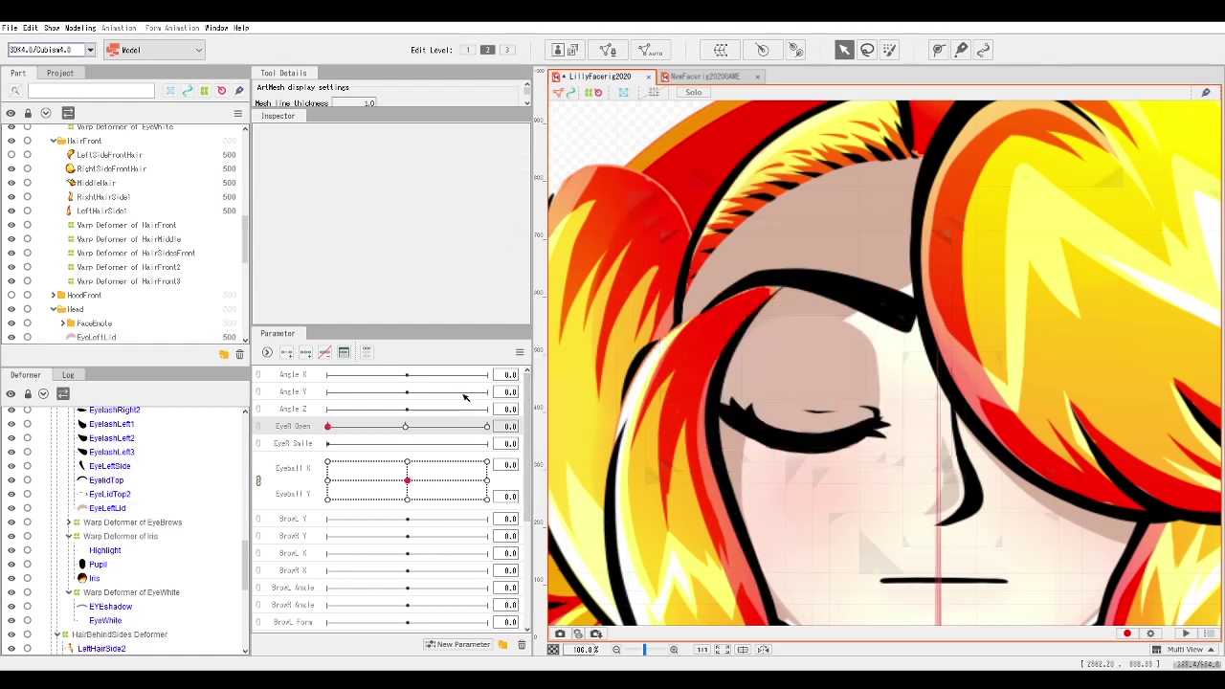
Key EyeLeftLid at EyeR Open 0.5, fit its nose-side lower vertices to the half-closed lid, and return to 1.0.
left_click(373, 426)
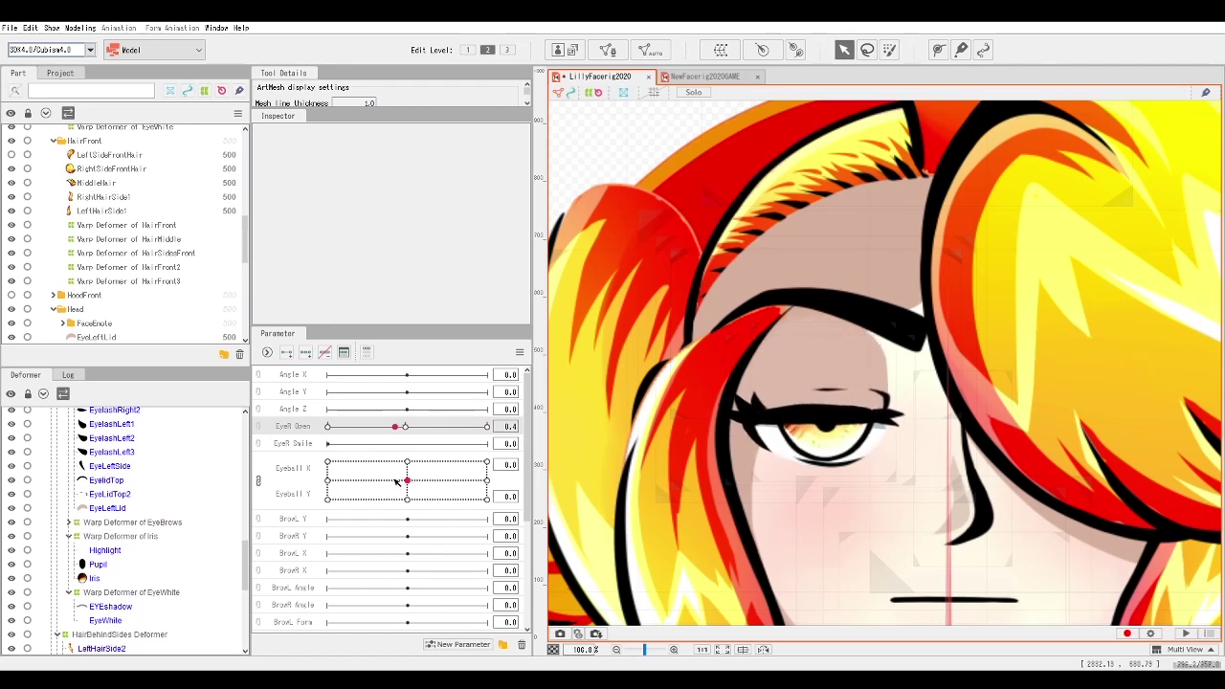
scroll(766, 431, "up", 5)
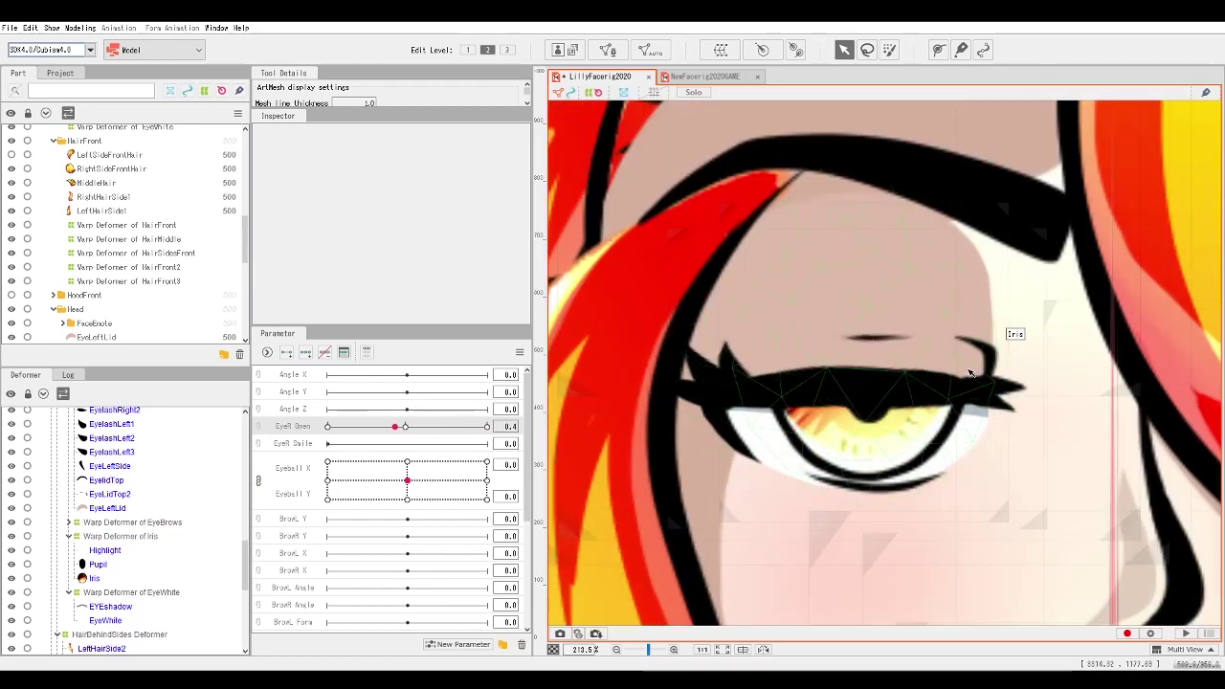
key("ctrl+z")
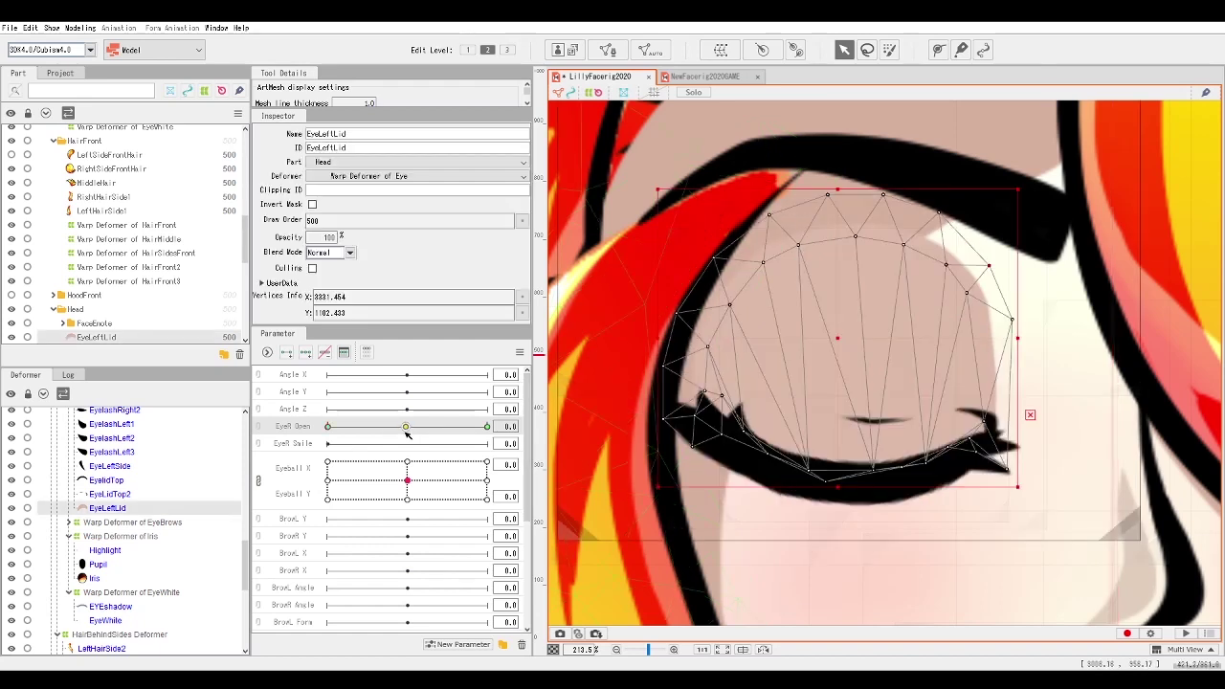
left_click(407, 426)
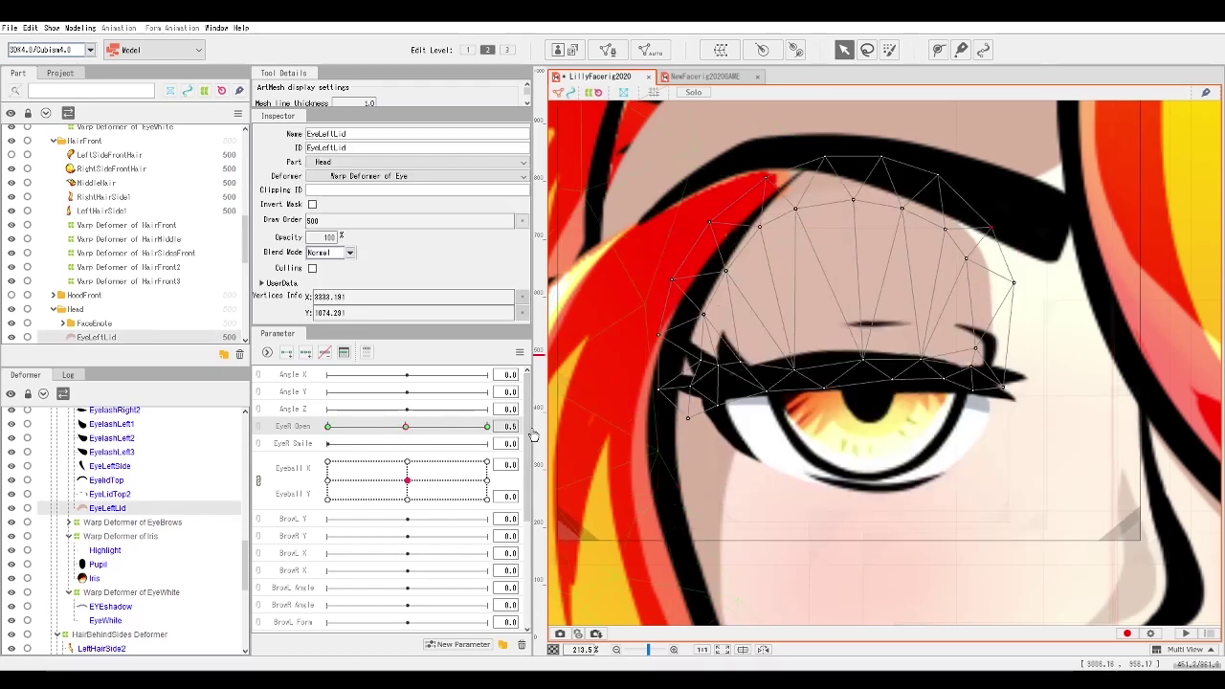
left_click(980, 356)
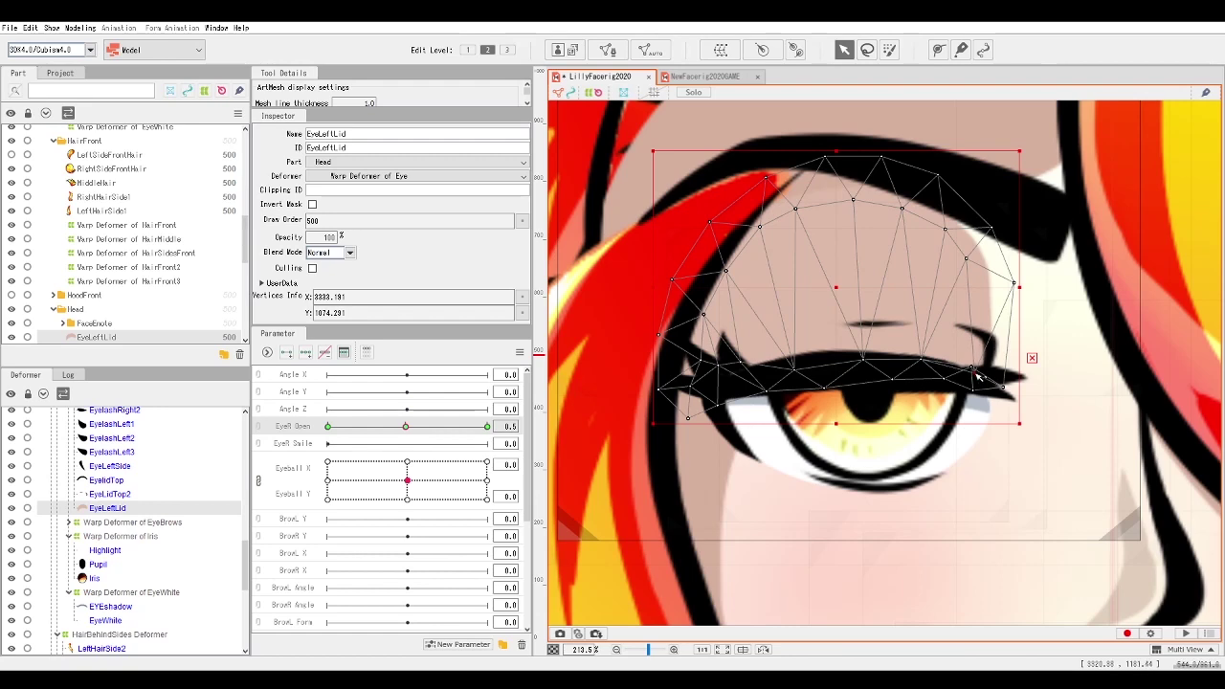
left_click(924, 365)
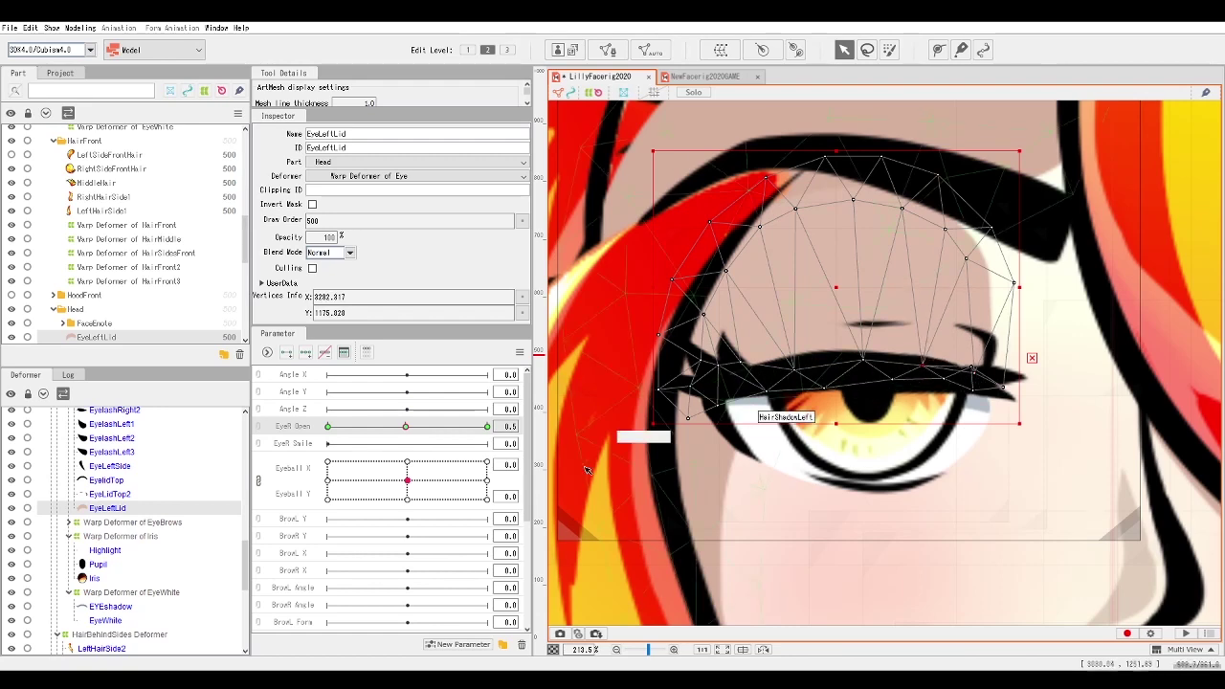
left_click_drag(402, 427, 587, 467)
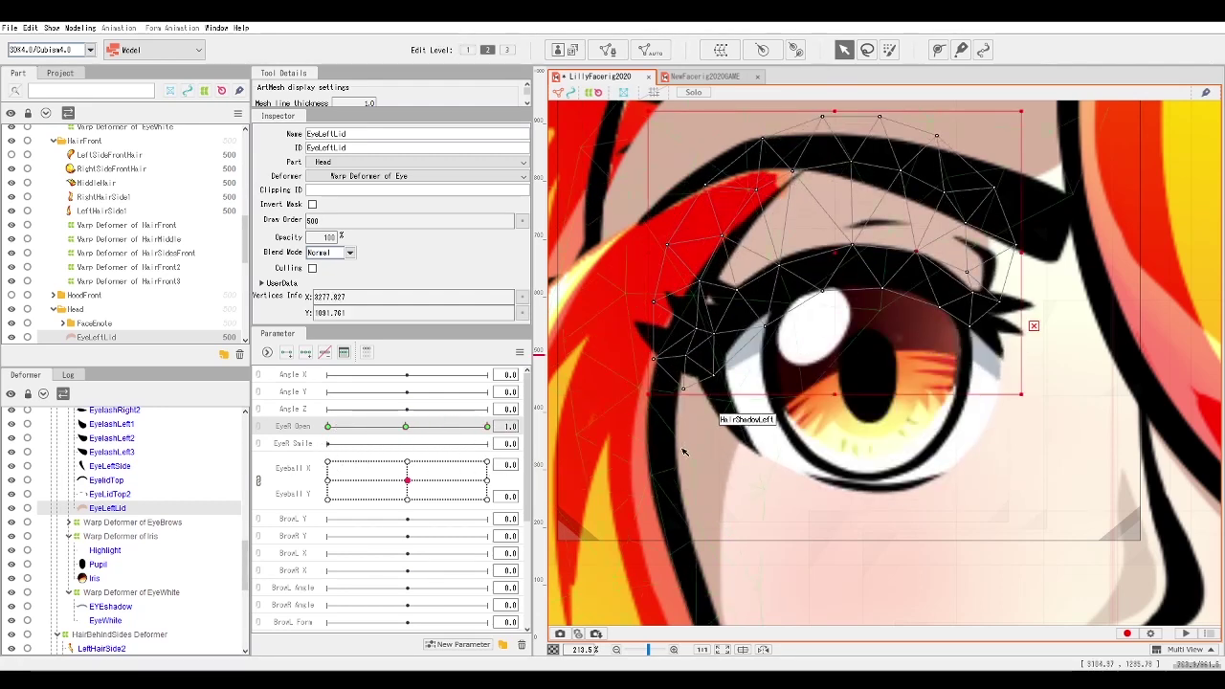
Unhide the LeftSideFrontHair mesh and bring the whole head into view.
scroll(727, 413, "down", 3)
scroll(727, 413, "up", 2)
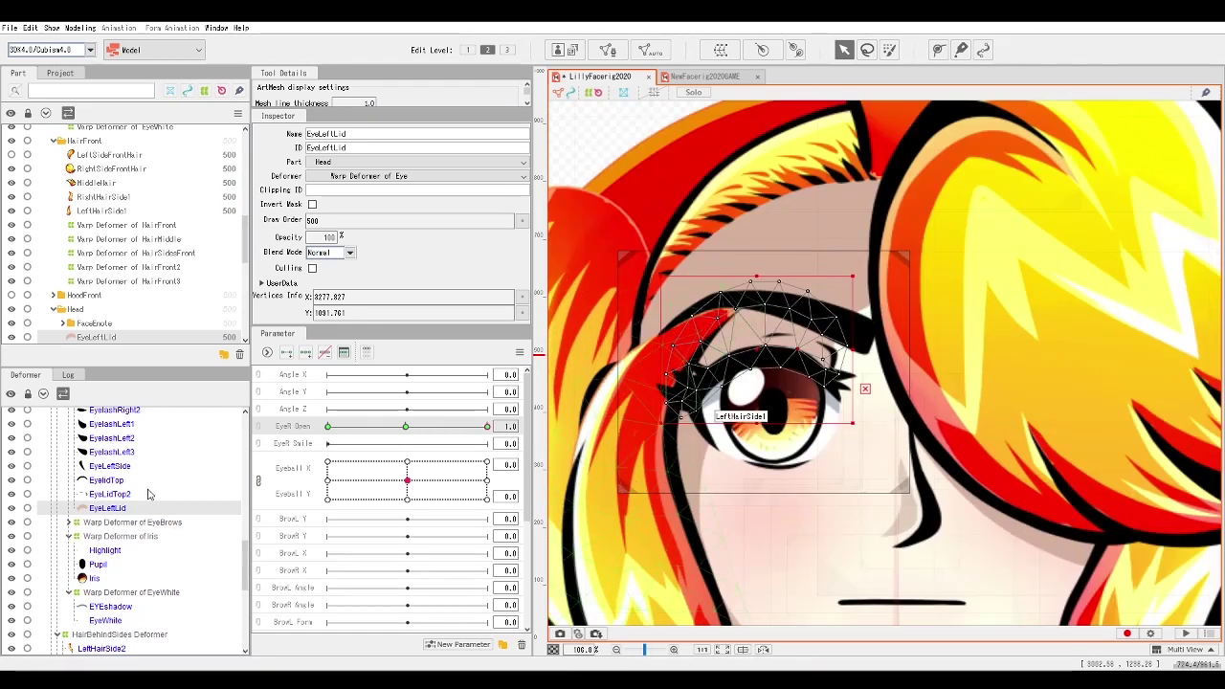
scroll(148, 493, "up", 5)
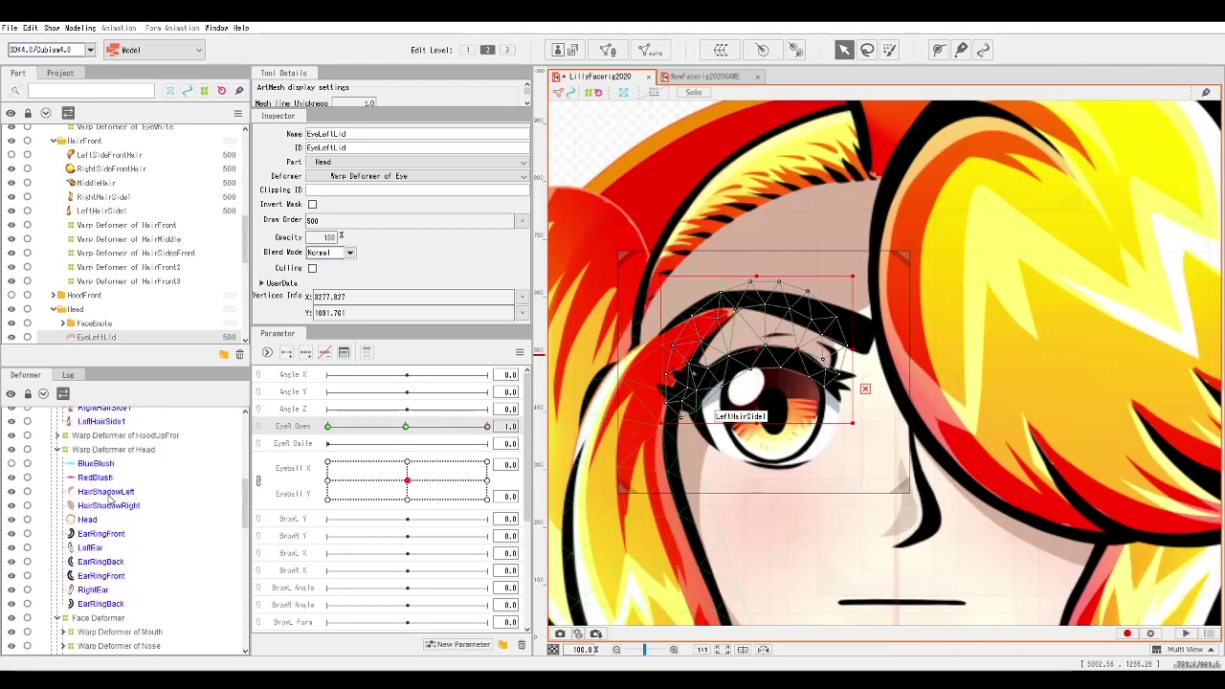
scroll(67, 502, "up", 3)
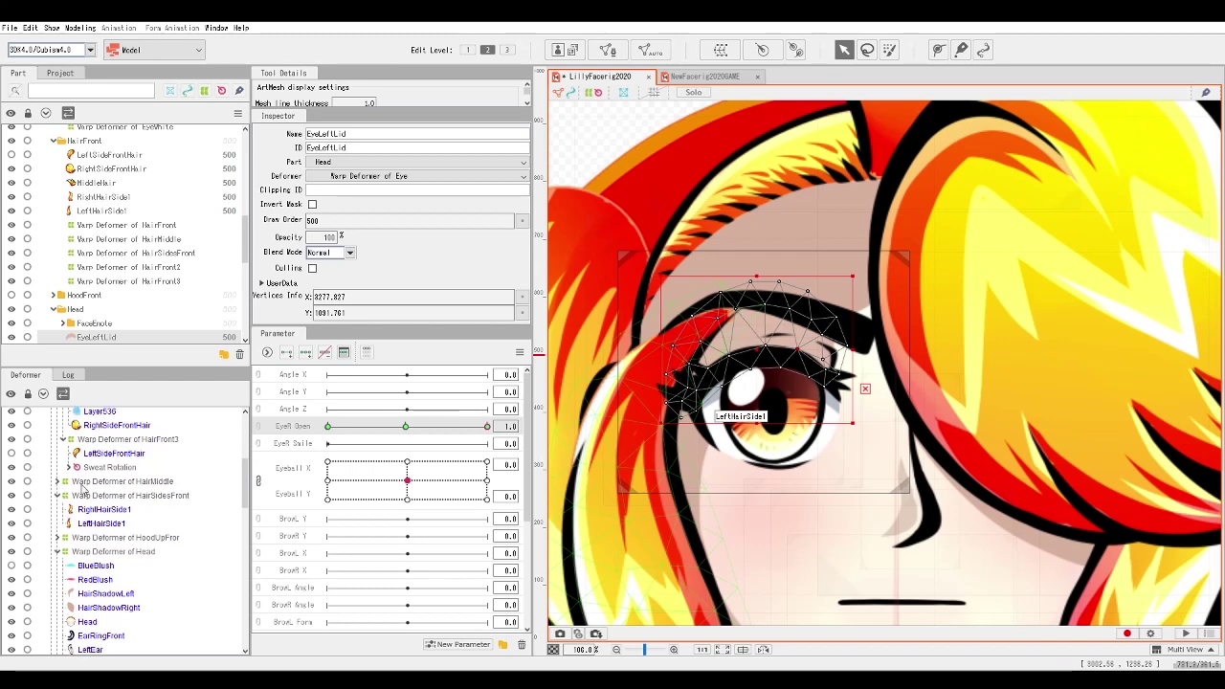
scroll(15, 436, "up", 3)
scroll(43, 469, "down", 2)
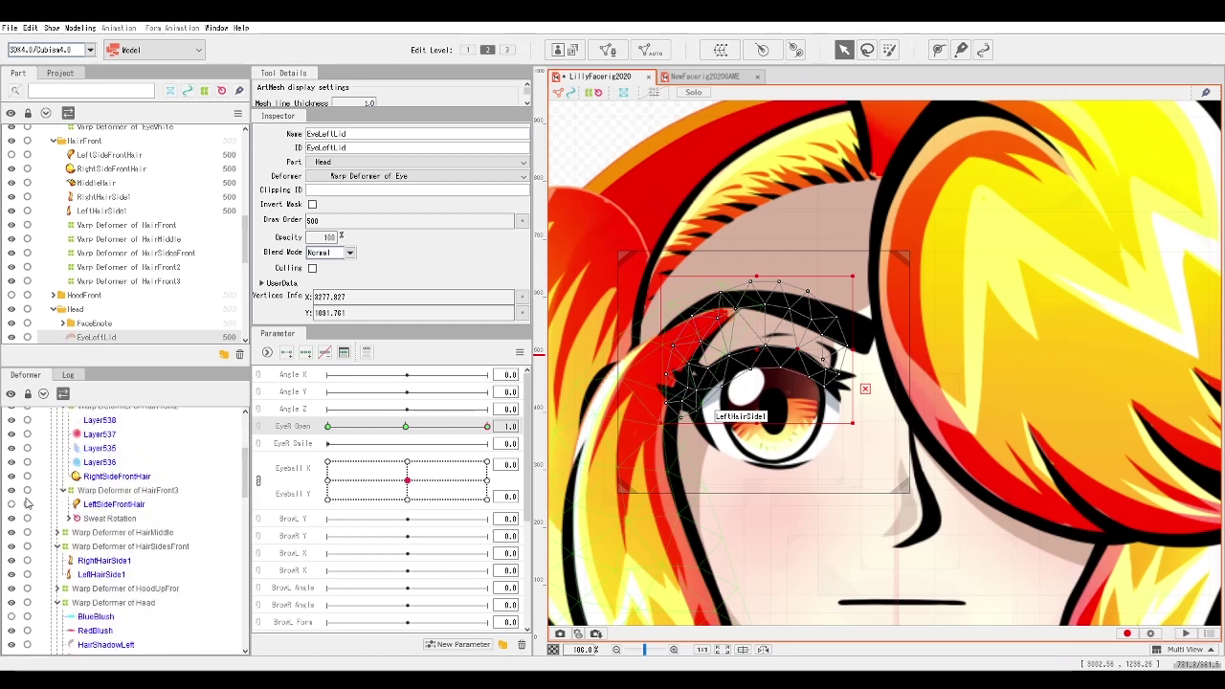
left_click(11, 504)
scroll(162, 512, "down", 6)
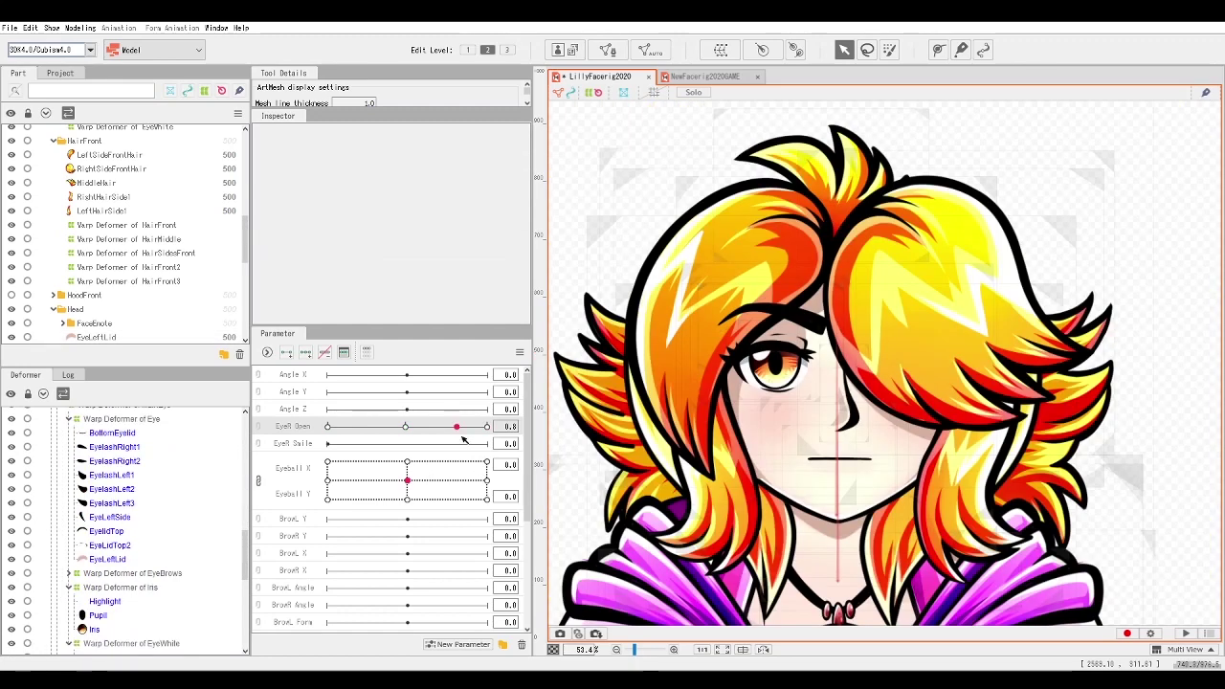
Sweep EyeR Open repeatedly between open and closed to review the complete blink with the front hair shown.
left_click_drag(465, 426, 295, 570)
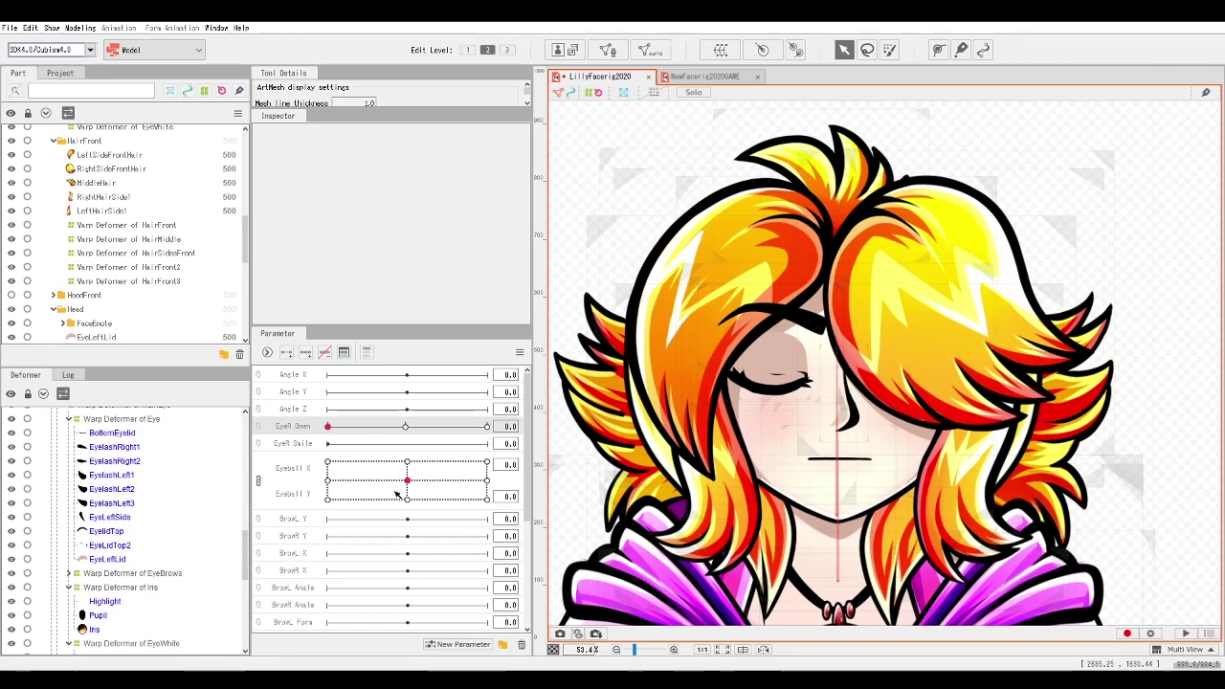
left_click_drag(335, 427, 446, 427)
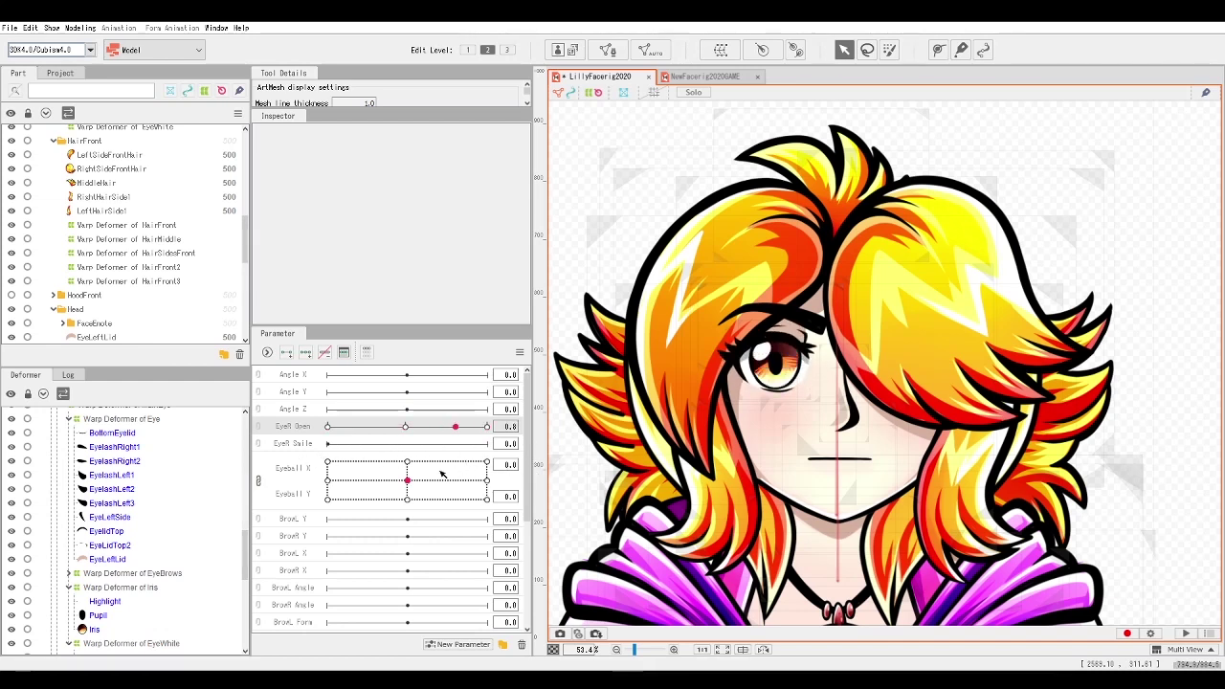
left_click_drag(401, 512, 347, 526)
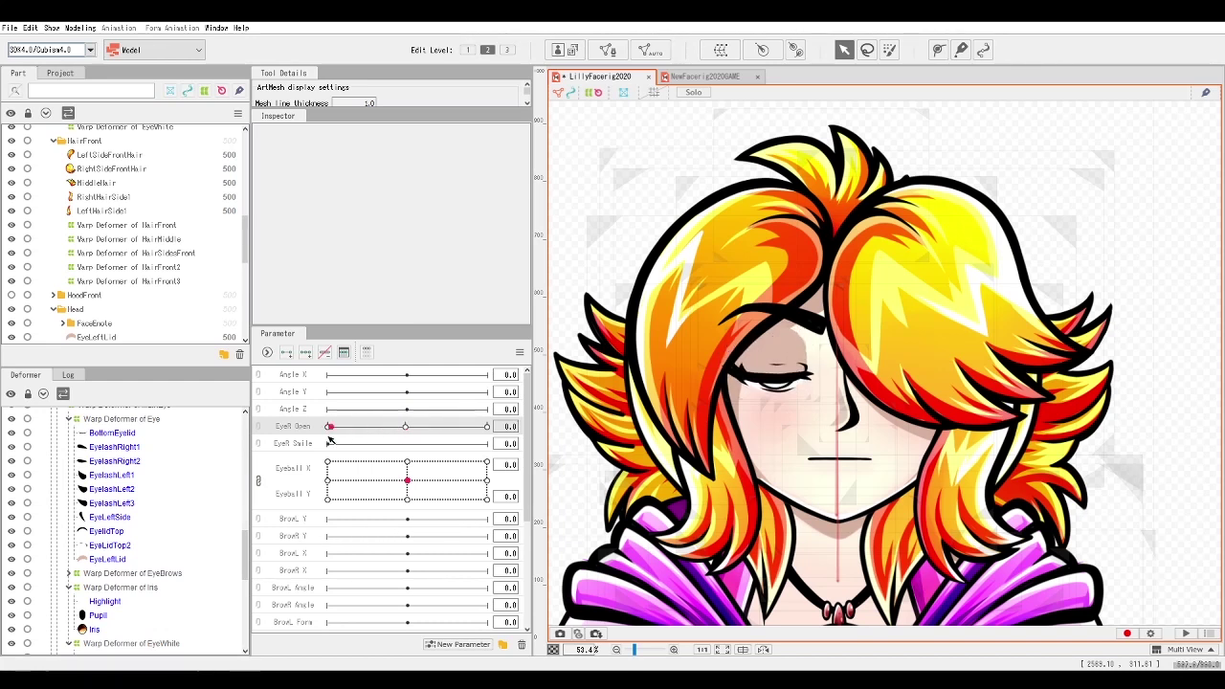
left_click_drag(365, 440, 497, 436)
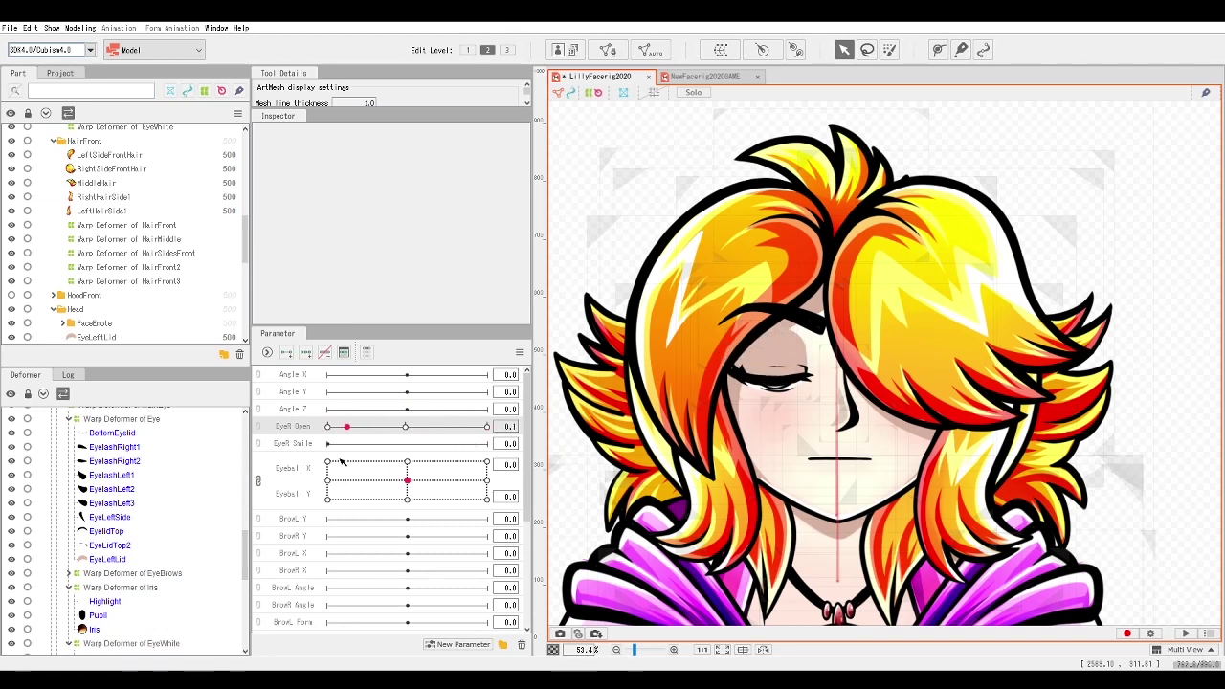
Finish the blink review at EyeR Open 1.0 and sweep the gaze around to Eyeball X -1.0, Eyeball Y -0.2.
left_click_drag(326, 471, 413, 463)
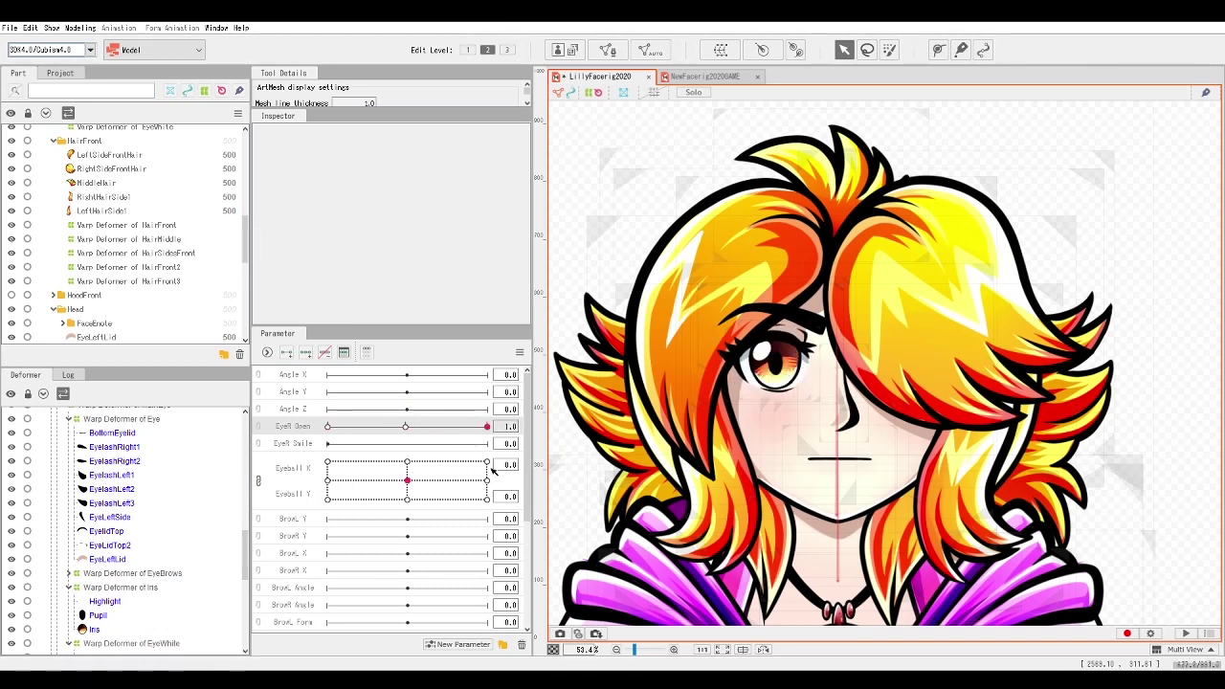
left_click_drag(354, 489, 276, 508)
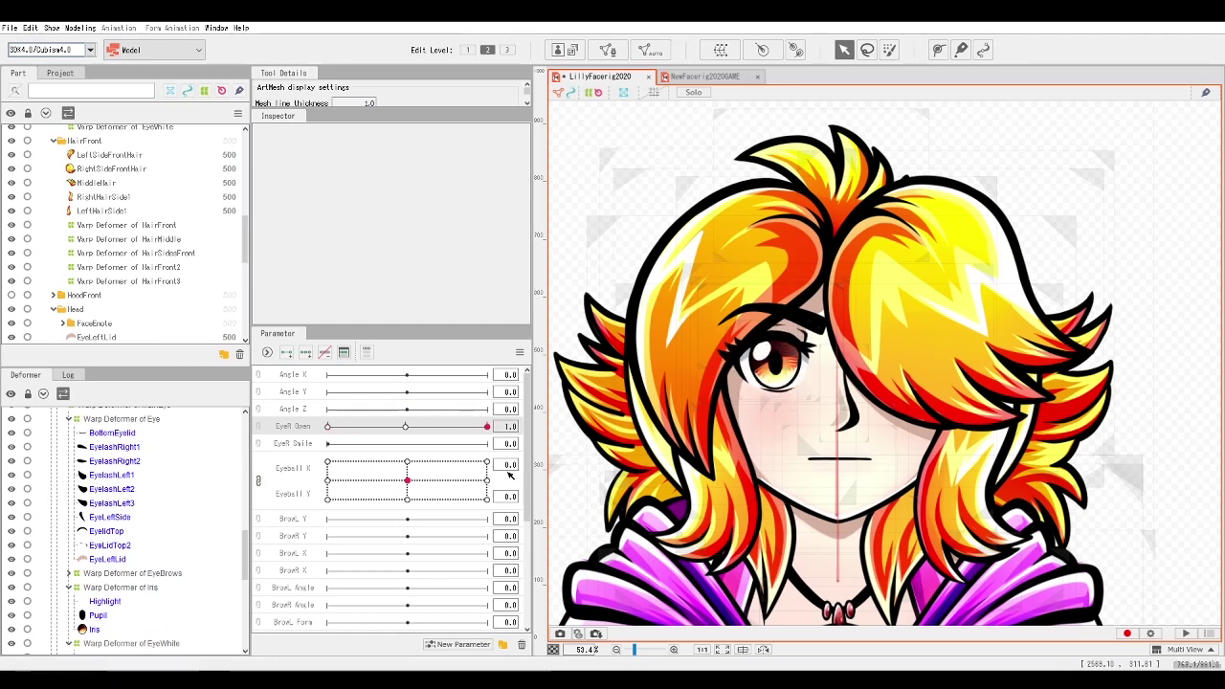
left_click_drag(407, 480, 329, 479)
left_click_drag(376, 517, 400, 457)
left_click_drag(251, 495, 254, 486)
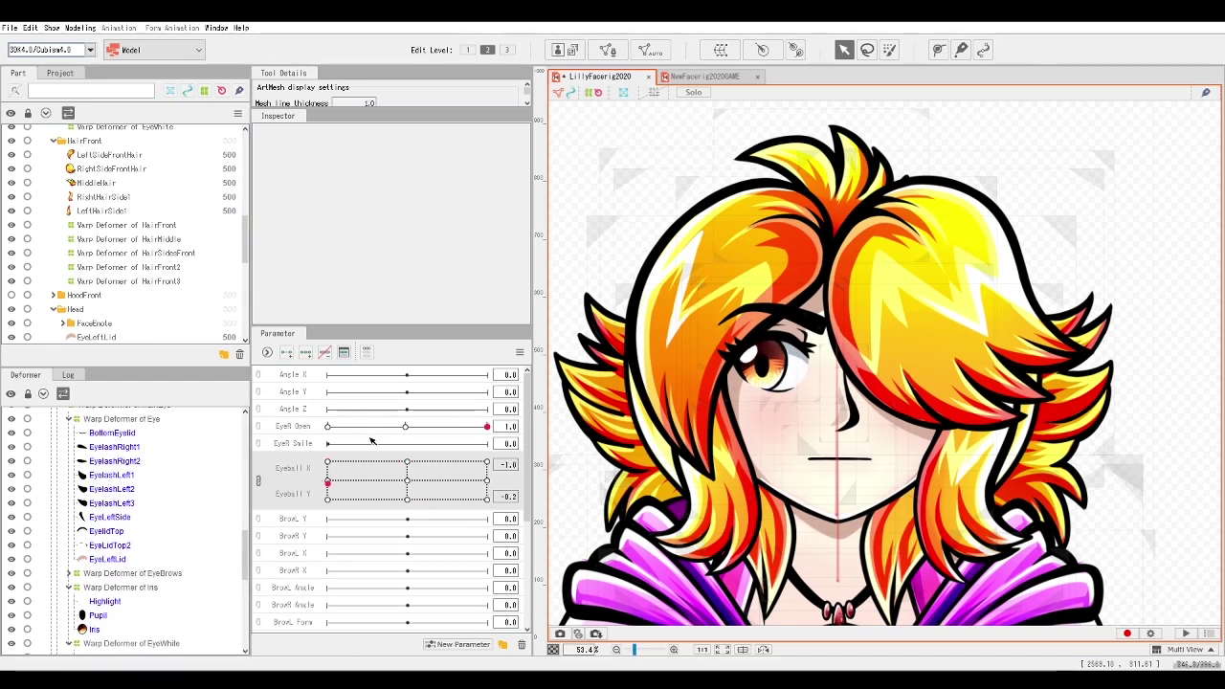
Sweep EyeR Open with the iris off-centre, check the gaze at Eyeball X 1.0, and return Eyeball X and Y to 0.0.
left_click(330, 427)
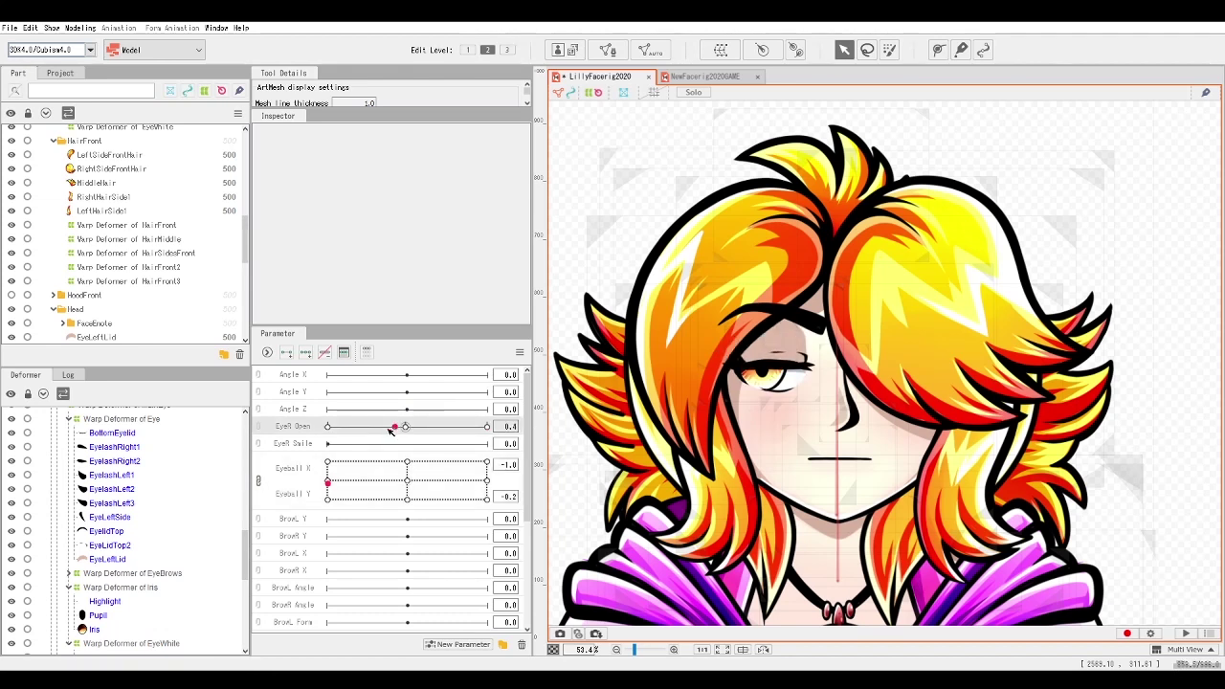
left_click_drag(410, 455, 337, 461)
mouse_move(483, 460)
left_mouse_down()
mouse_move(391, 470)
mouse_move(473, 465)
left_mouse_up()
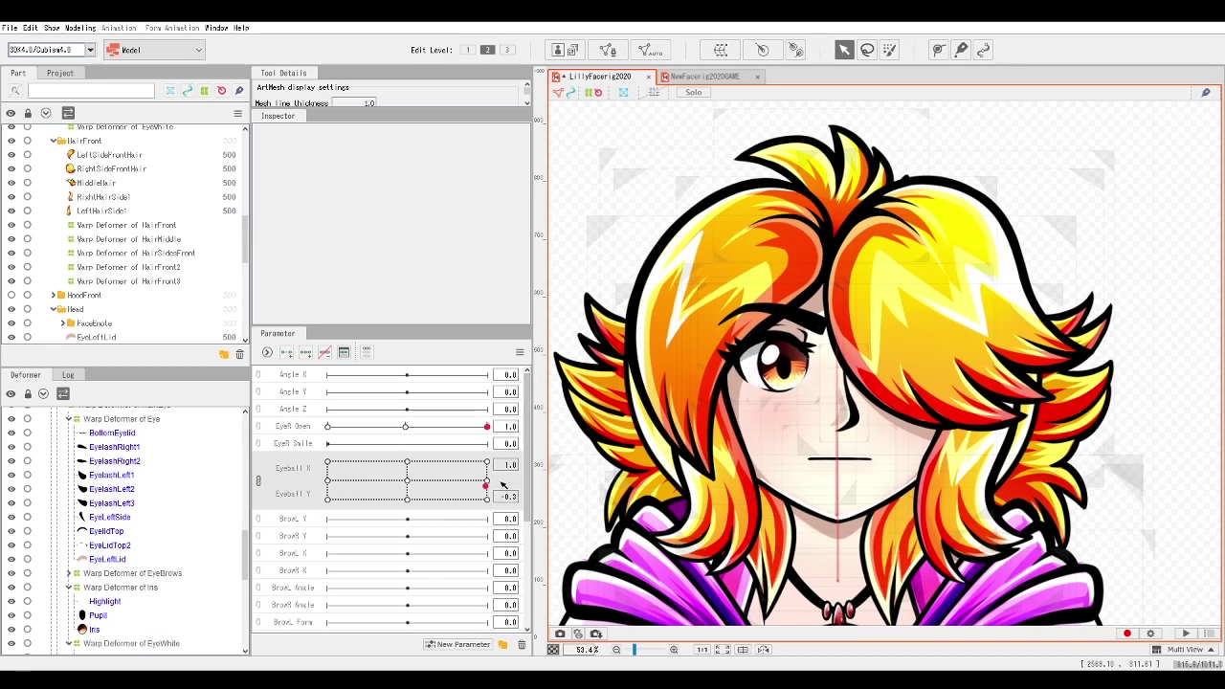
left_click_drag(371, 498, 409, 481)
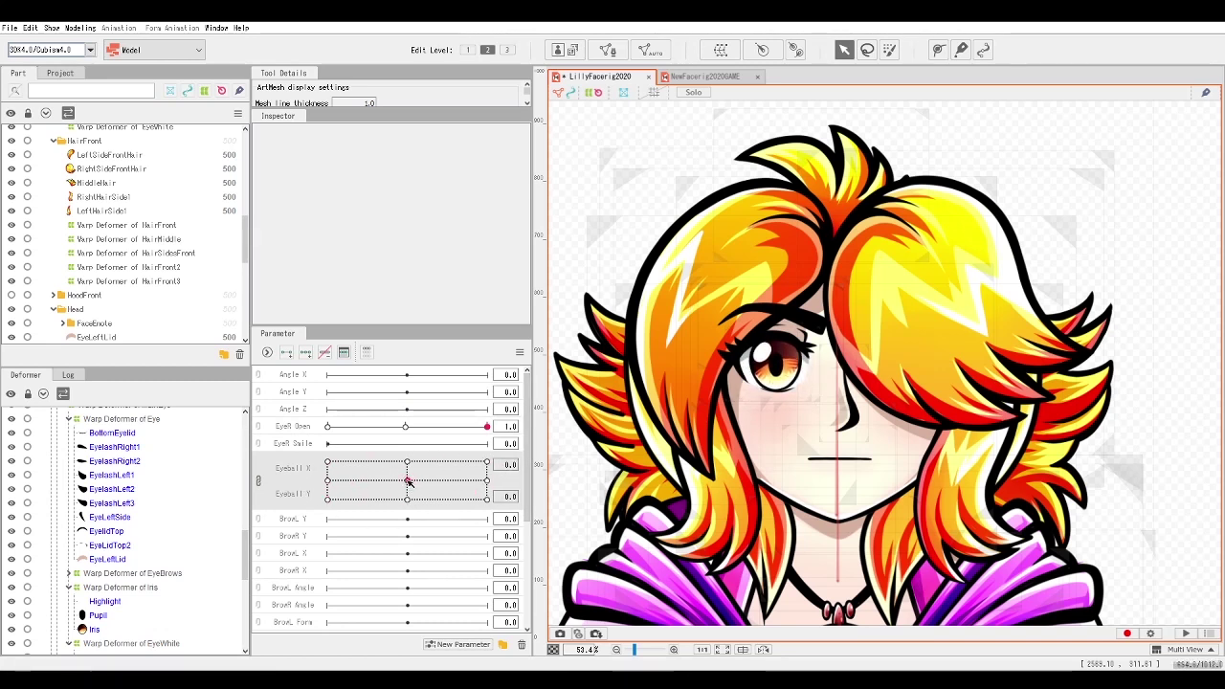
left_click(409, 482)
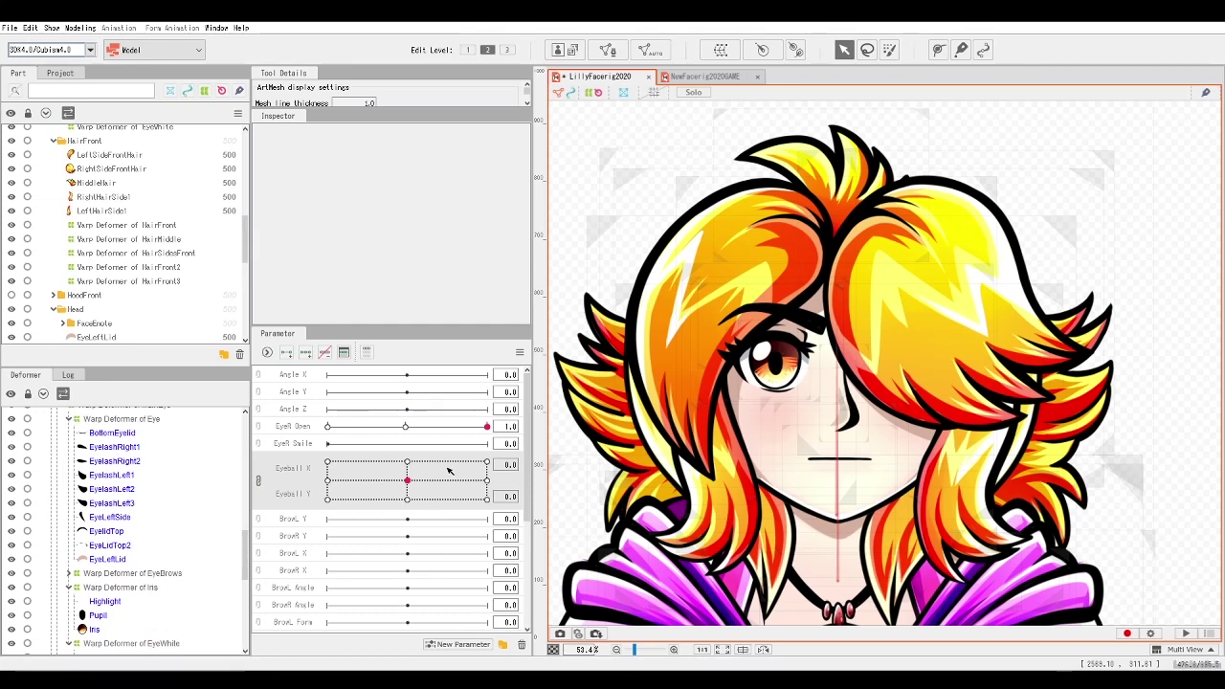